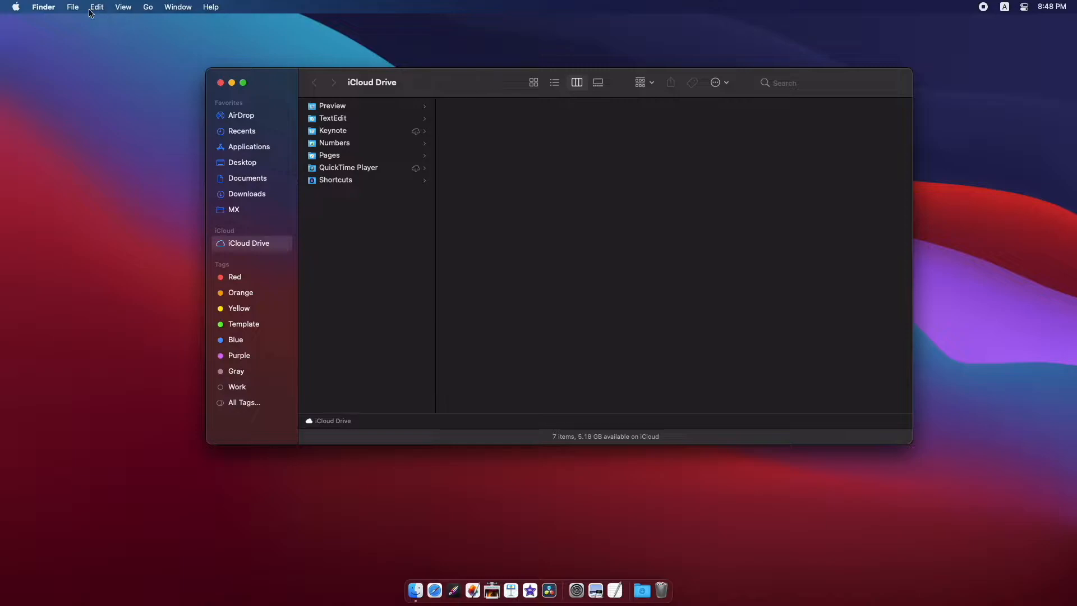
- Examine the shortcuts for opening a new Finder window and for going to standard locations such as Documents, Computer and Utilities
click(79, 9)
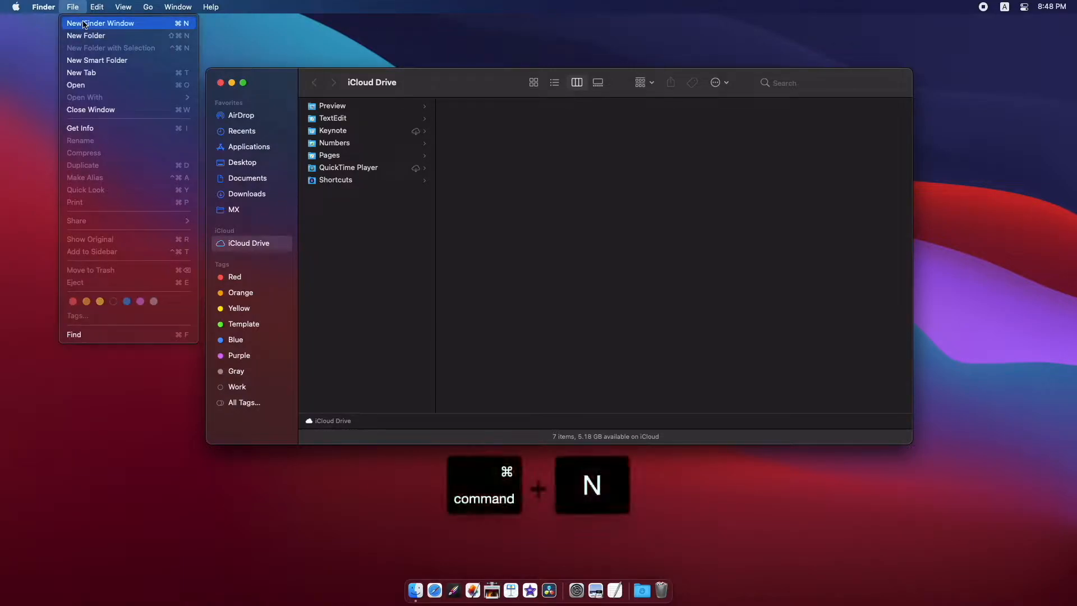
mouse_move(147, 9)
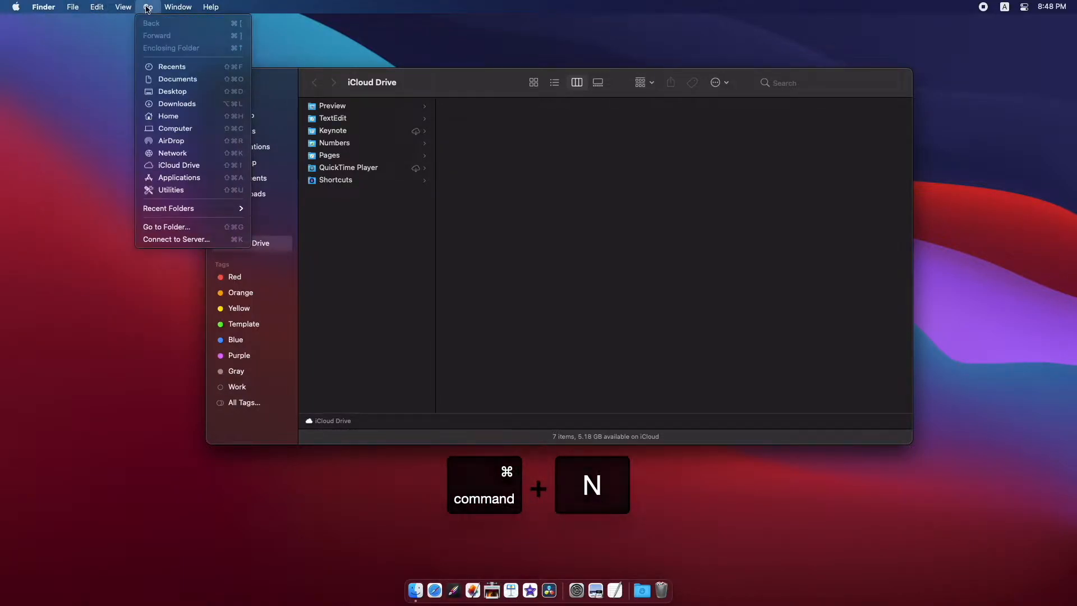
key(Down)
key(Down)
key(Down)
key(Down)
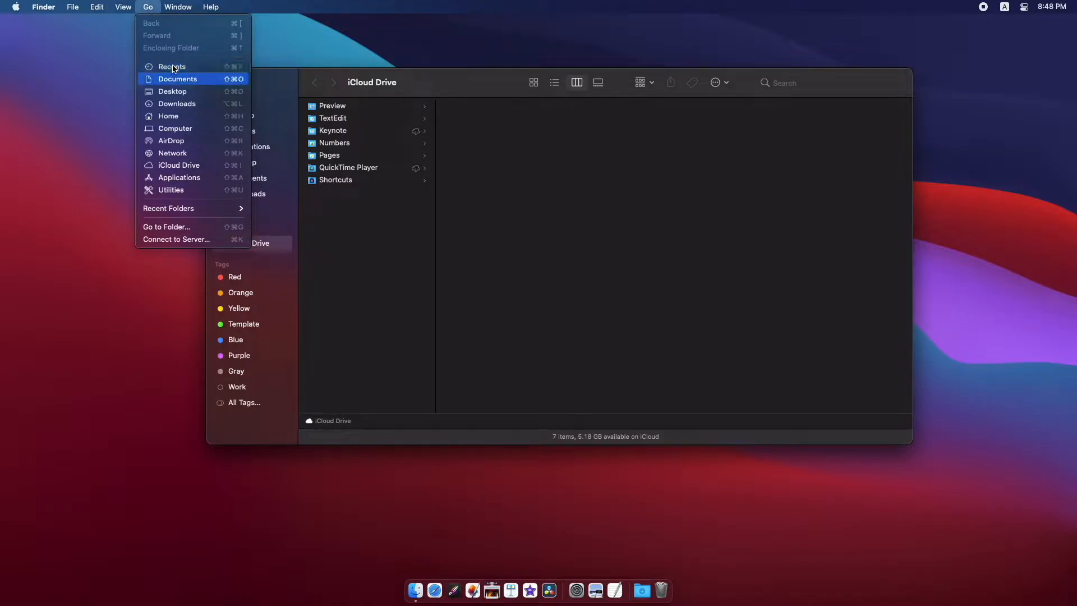
key(Down)
key(Down)
key(Down)
key(Down)
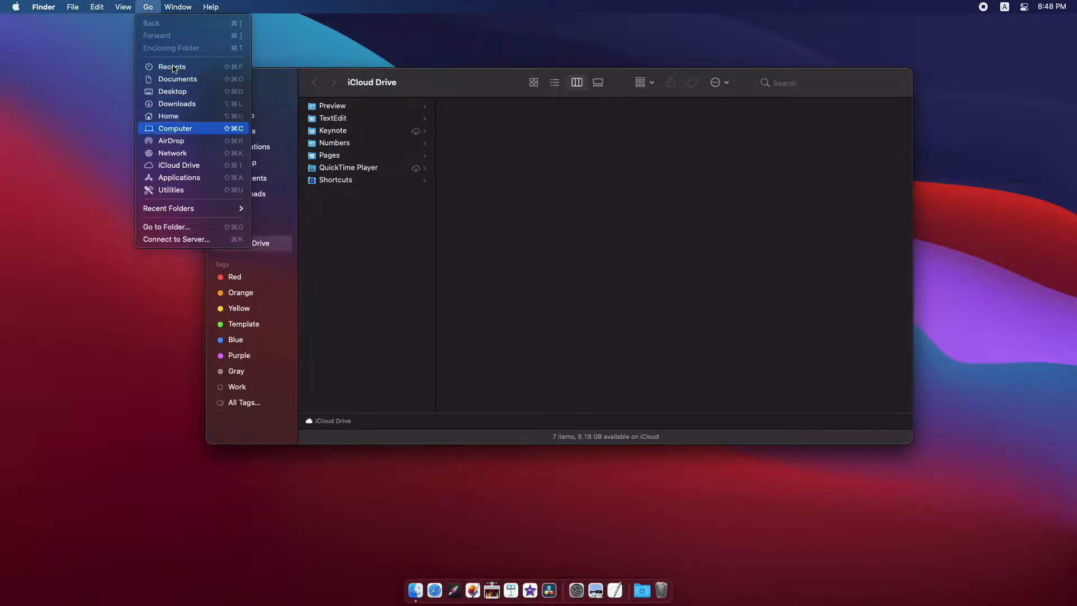
key(Down)
key(Down)
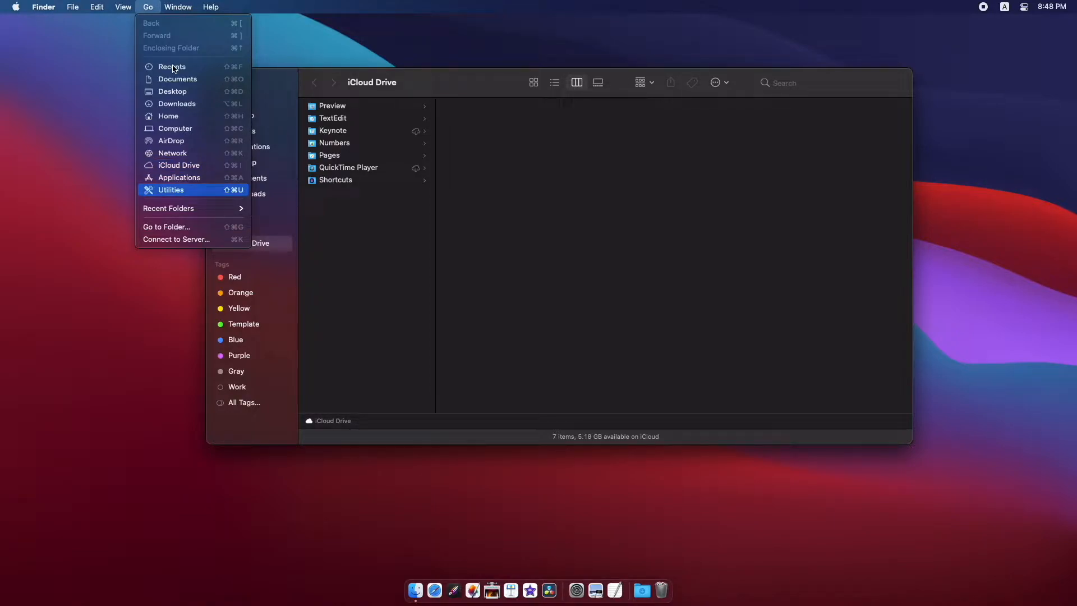
click(544, 222)
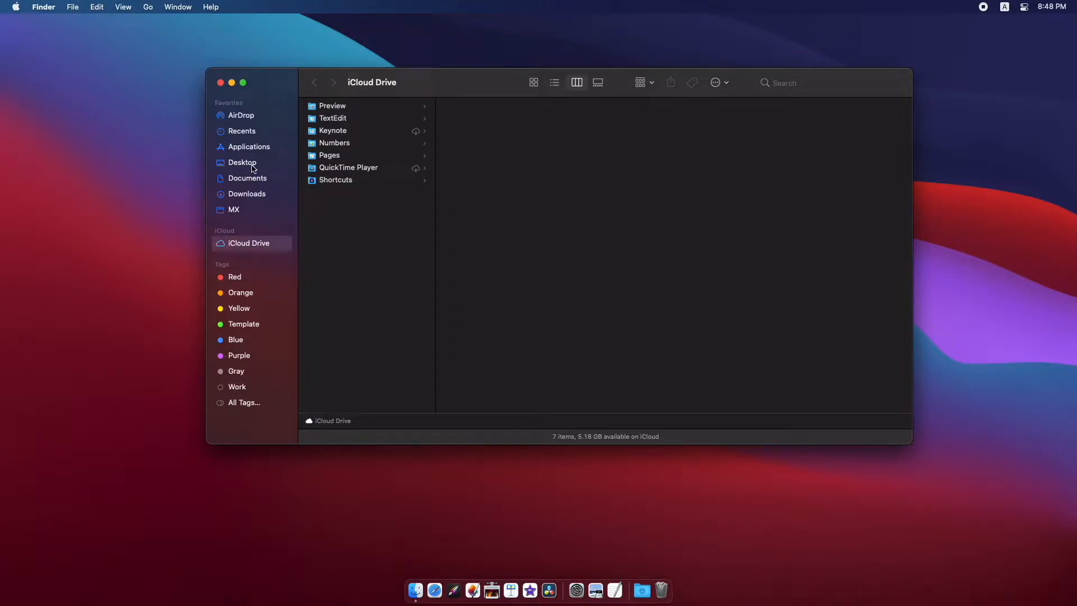
- Open the Desktop and Documents folders from the sidebar, each in a new tab
right_click(253, 168)
click(284, 173)
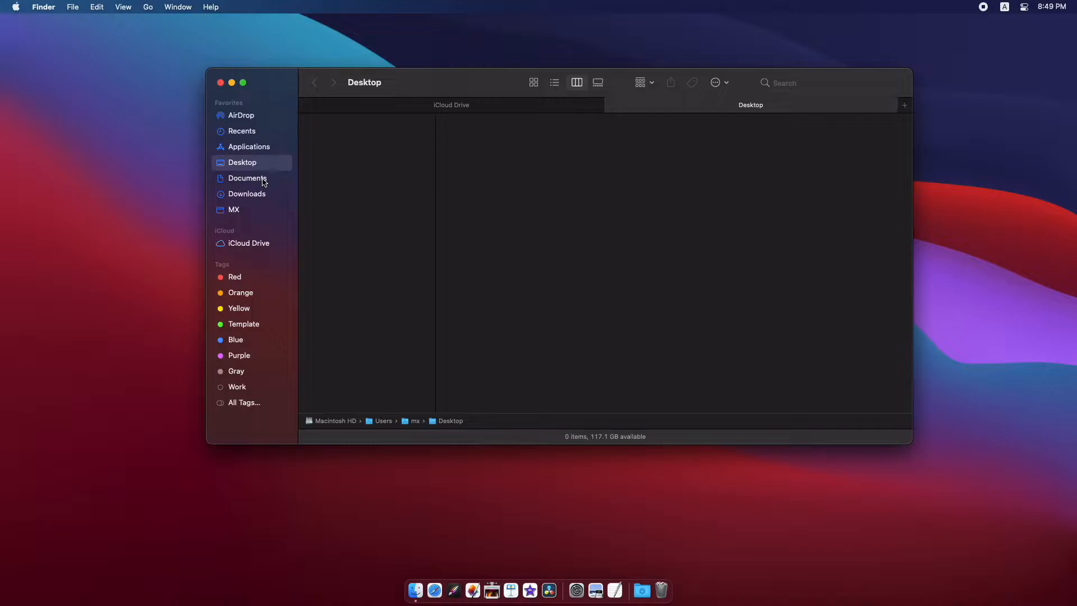
right_click(265, 178)
click(283, 187)
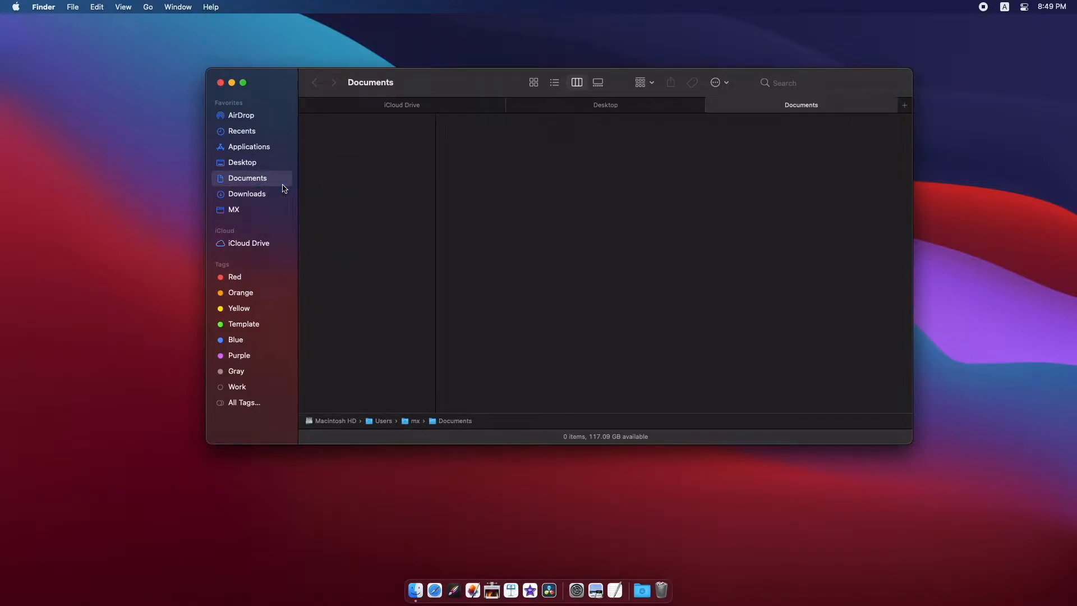
- Hide the sidebar of the Documents window and show it again
click(124, 7)
click(150, 135)
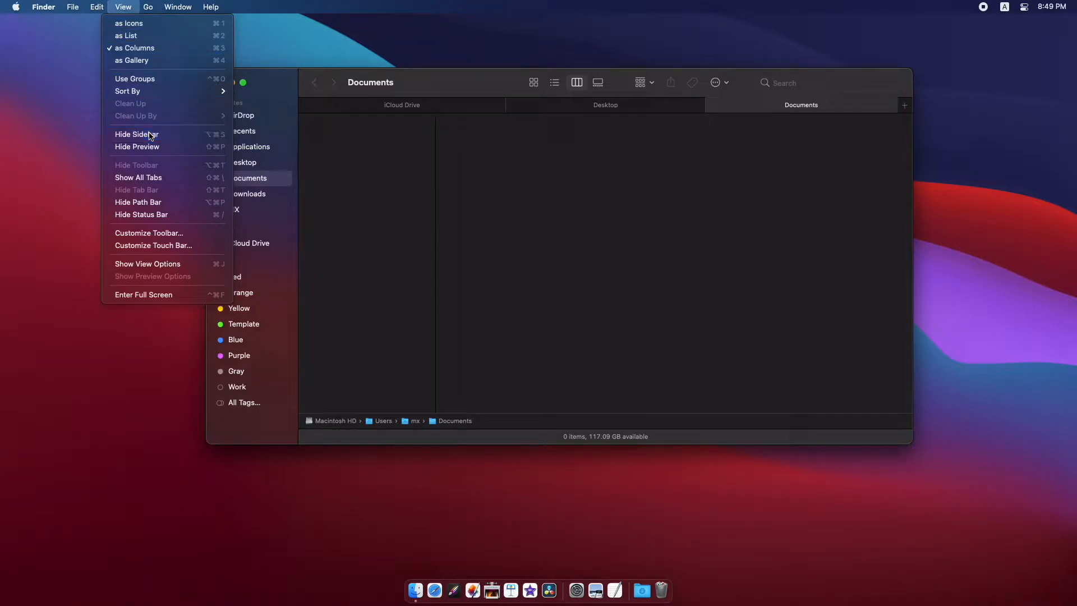
click(129, 8)
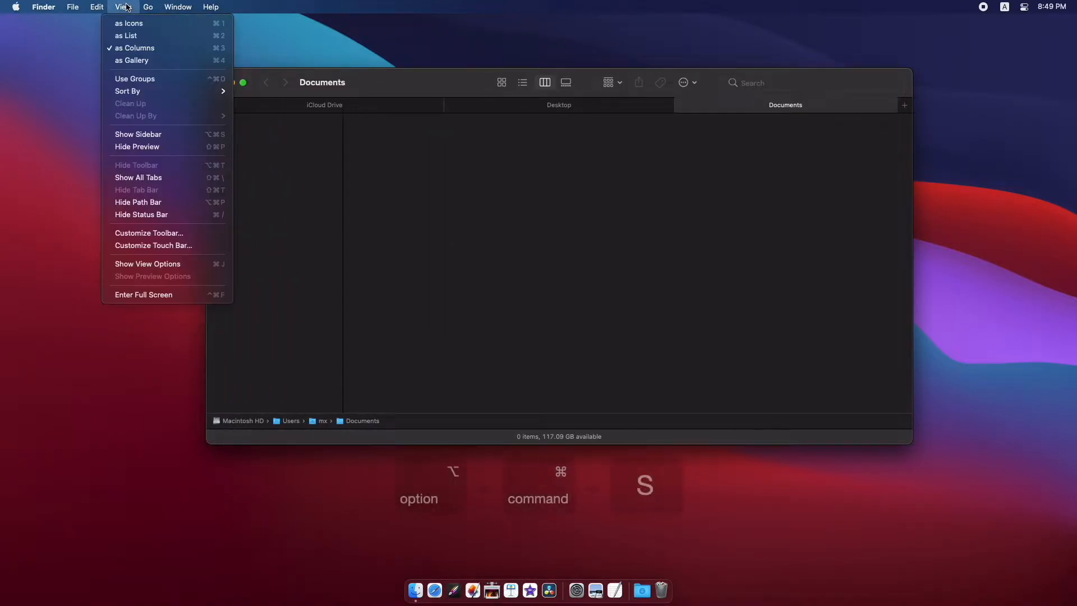
click(163, 139)
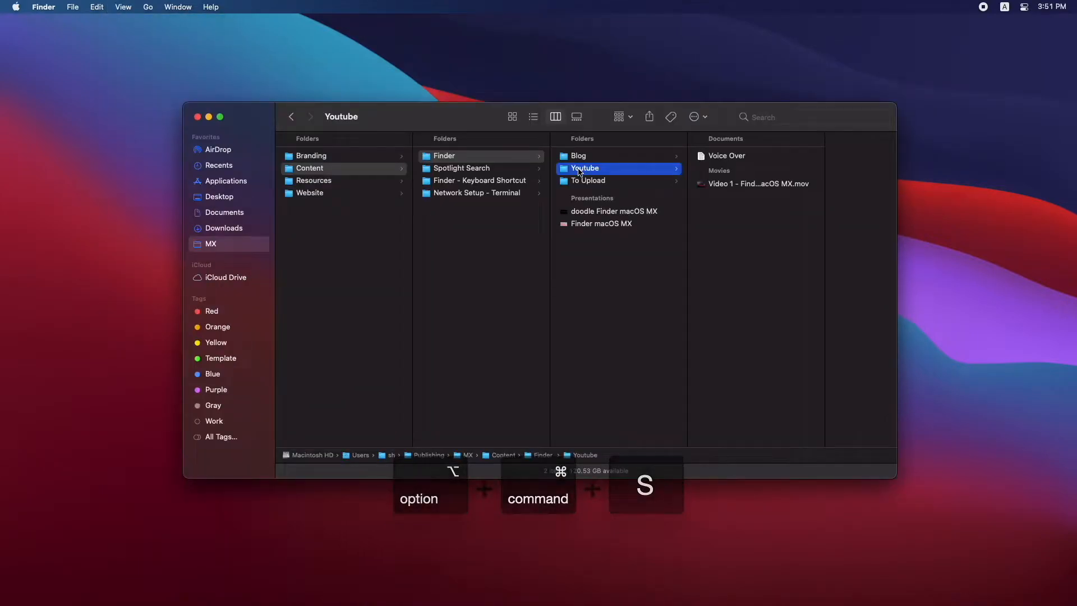
- Add the Youtube folder and the Finder macOS MX presentation to the sidebar favorites below MX
drag(585, 168, 247, 259)
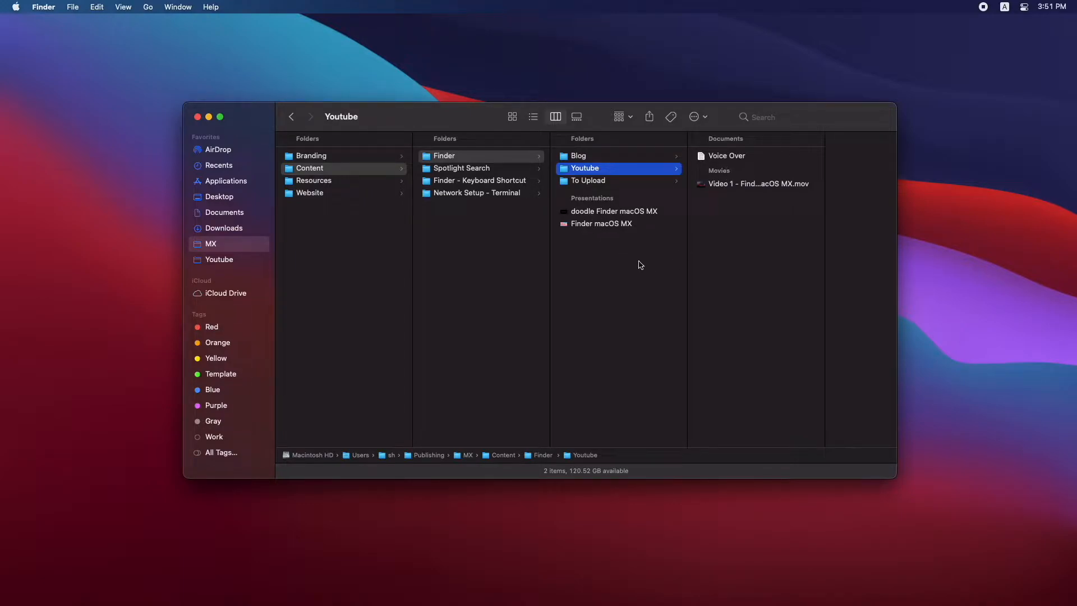
drag(591, 224, 231, 276)
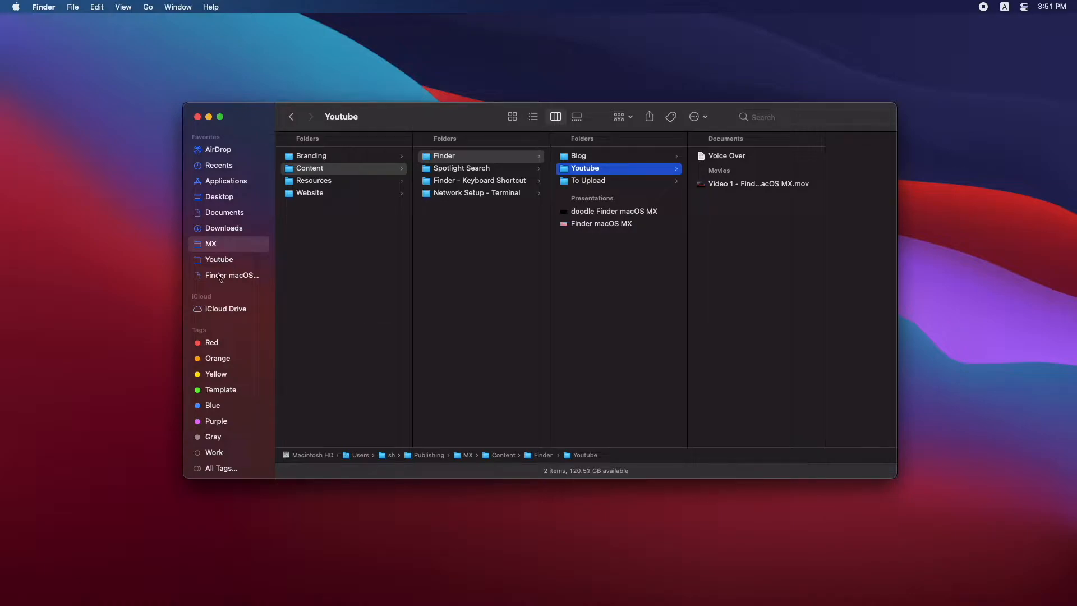
- Go to the Applications folder and remove the Finder macOS MX item from the sidebar favorites
key(super+shift+a)
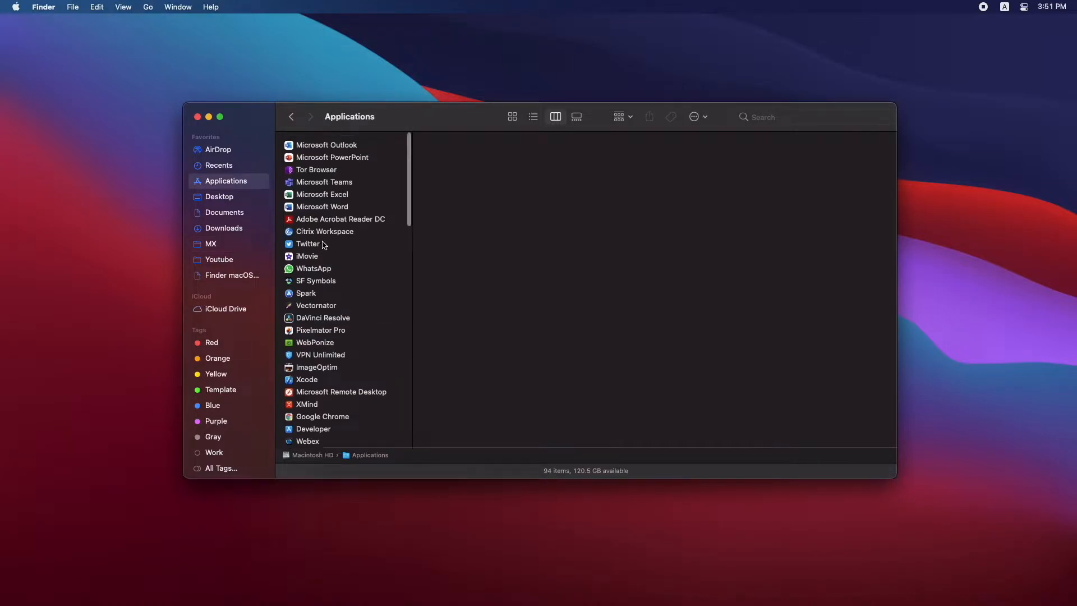
scroll(338, 254, down, 3)
scroll(338, 254, up, 1)
drag(307, 204, 450, 272)
drag(227, 275, 449, 226)
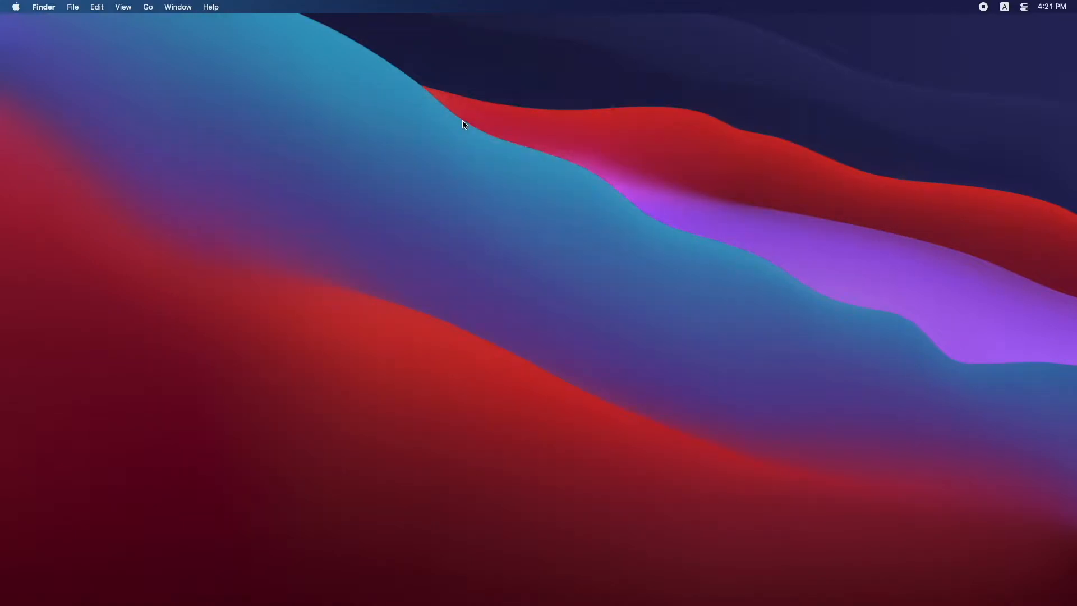
- Open a new Finder window and go to the Youtube folder inside MX, Content, Finder
key(super+n)
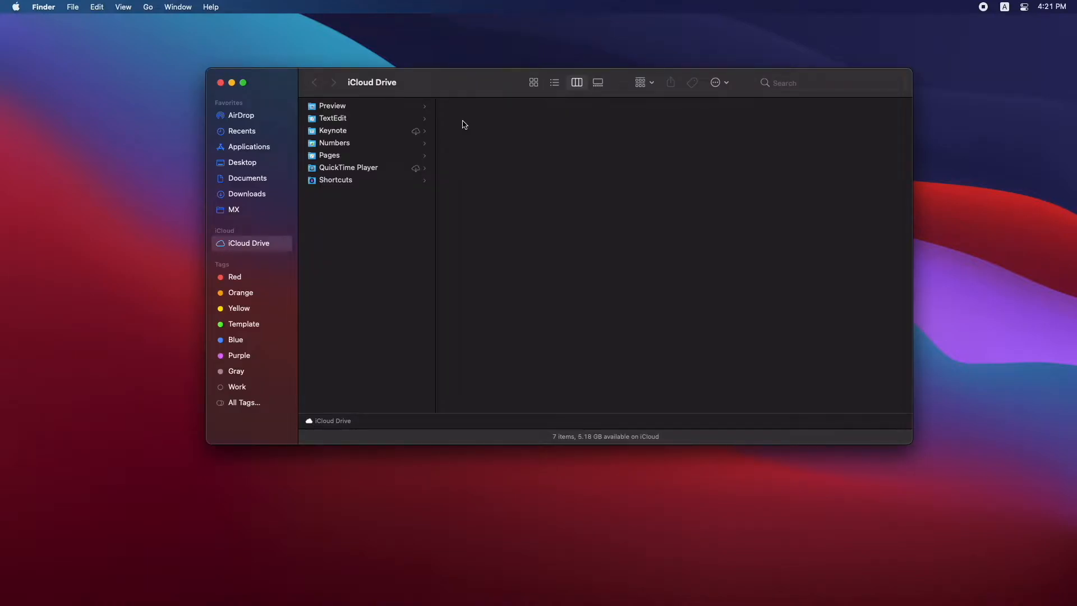
click(249, 210)
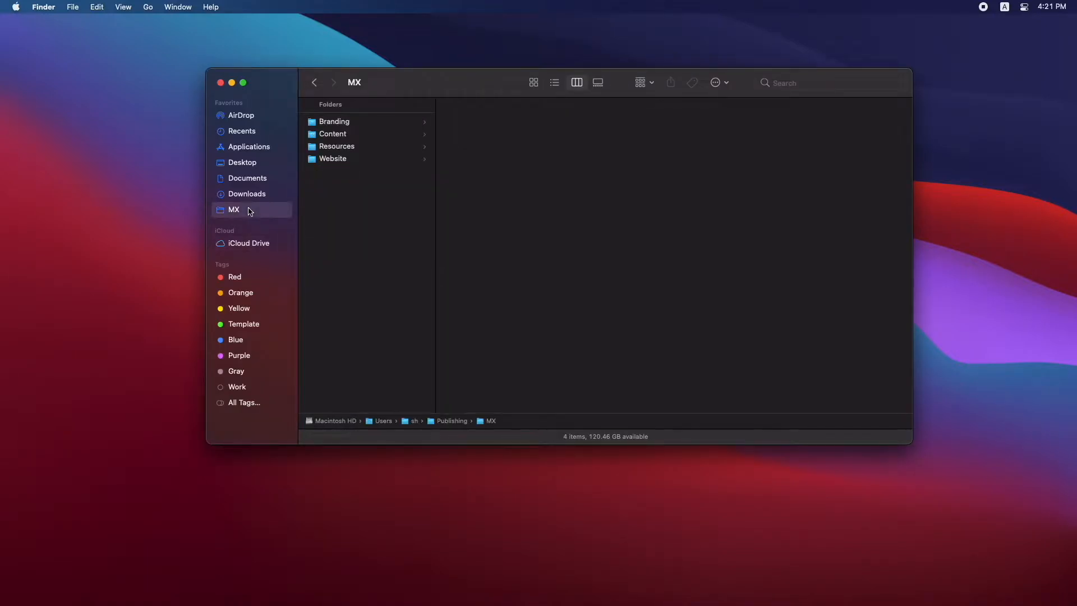
click(338, 136)
click(479, 125)
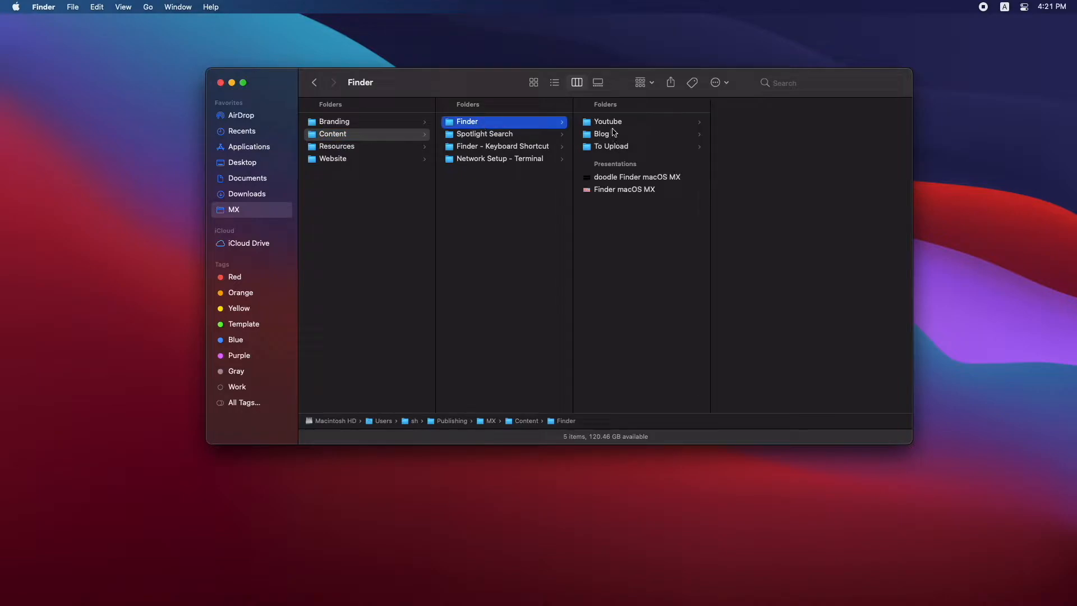
click(617, 127)
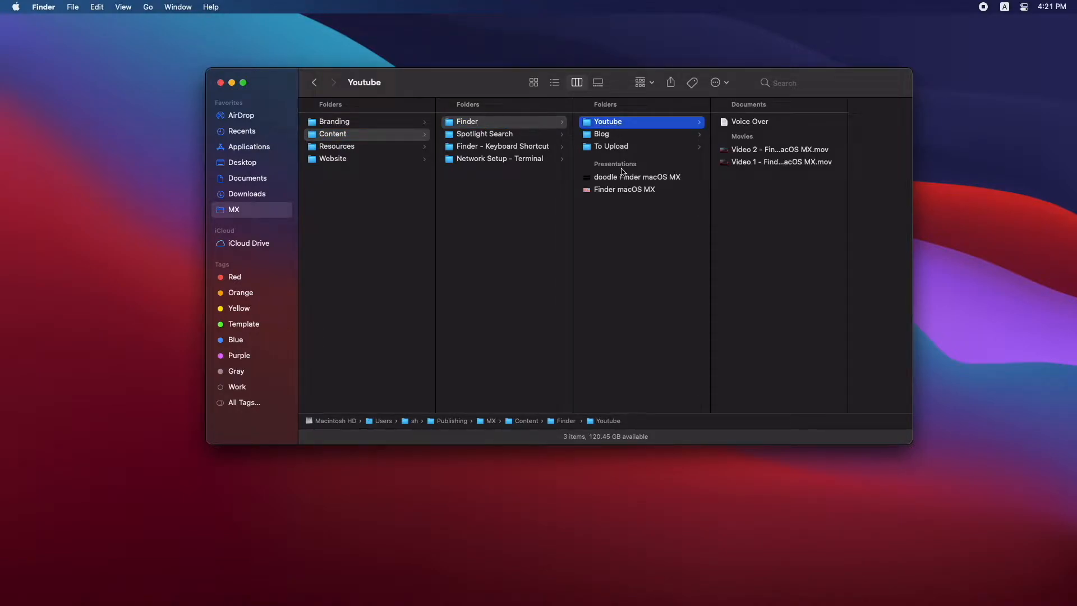
- Display the Youtube folder's contents in turn as icons, as a list, as columns and as a gallery
key(super+1)
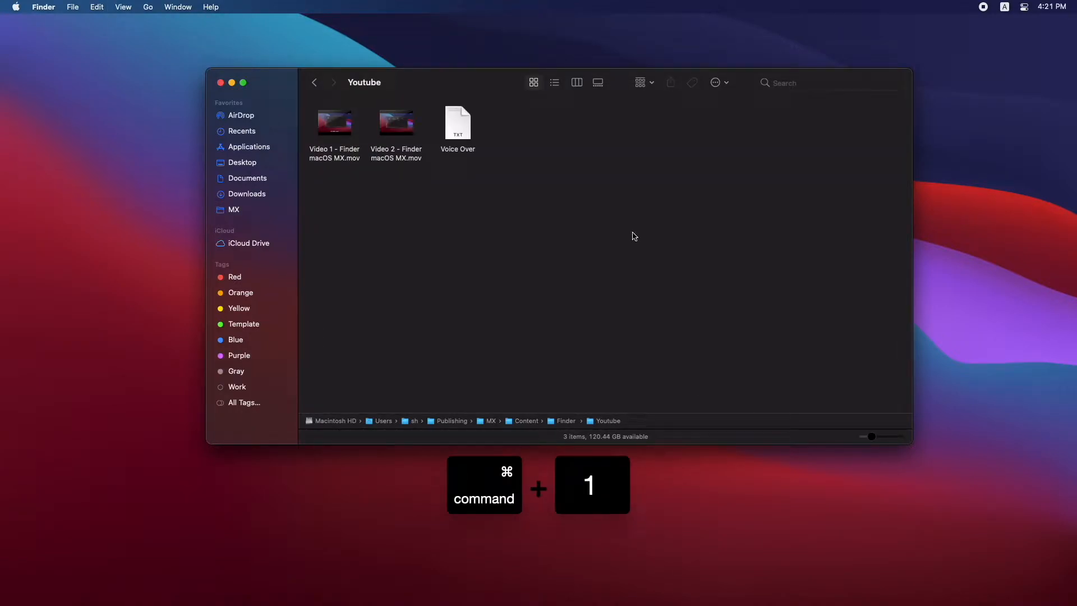
key(super+2)
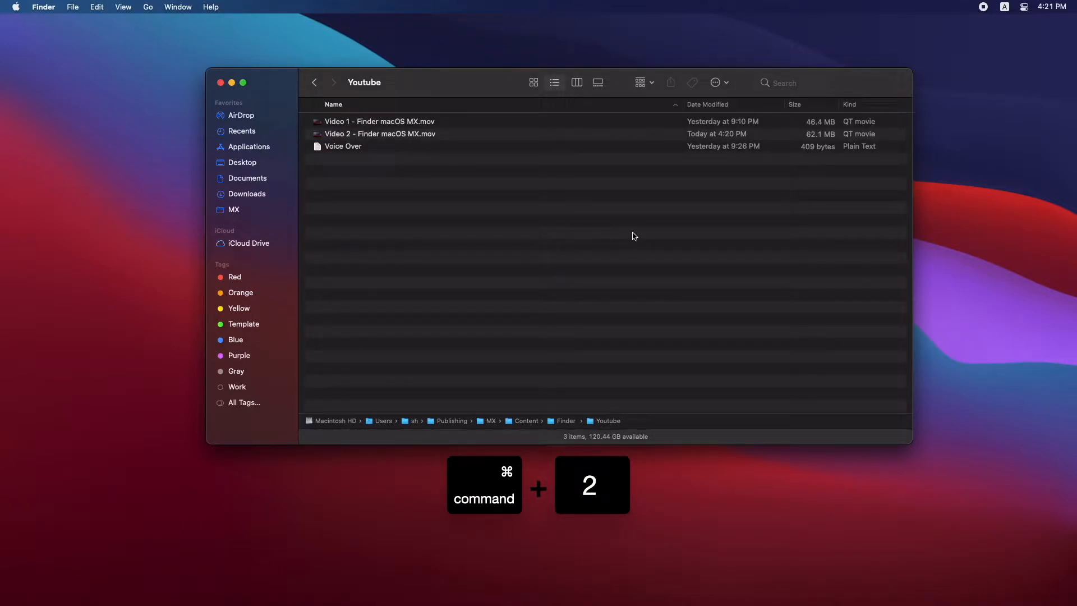
key(super+3)
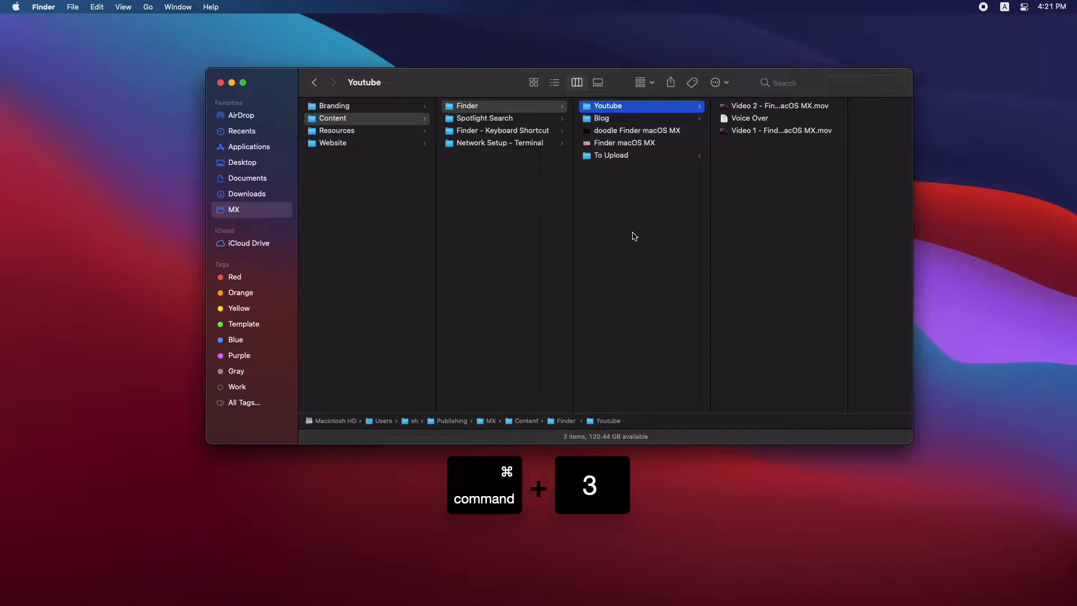
key(super+4)
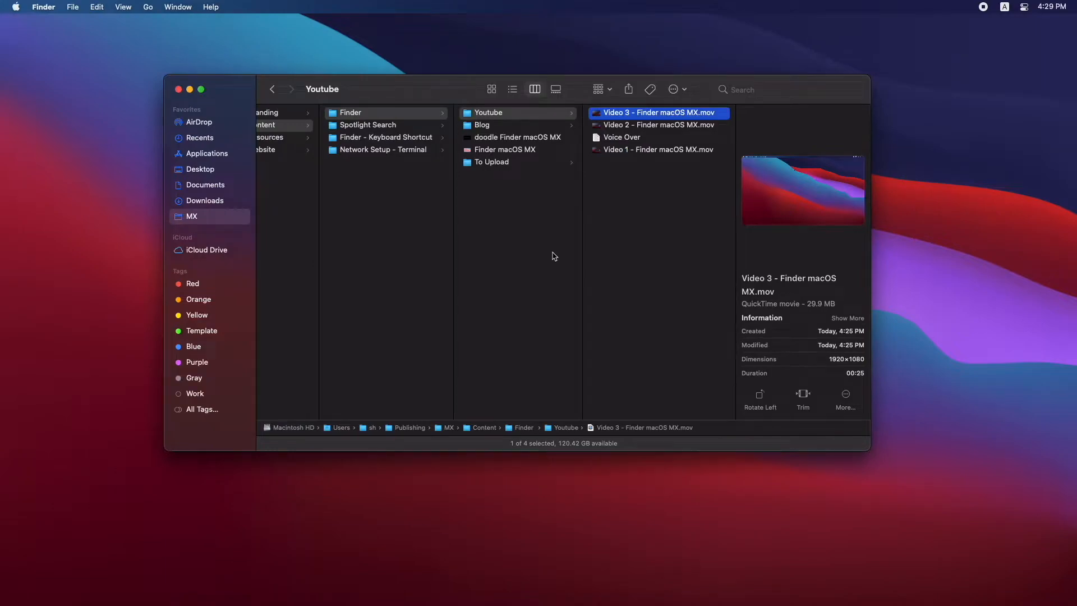
- Turn on Use Groups for the column view, switching it off and on again once
key(ctrl+super+0)
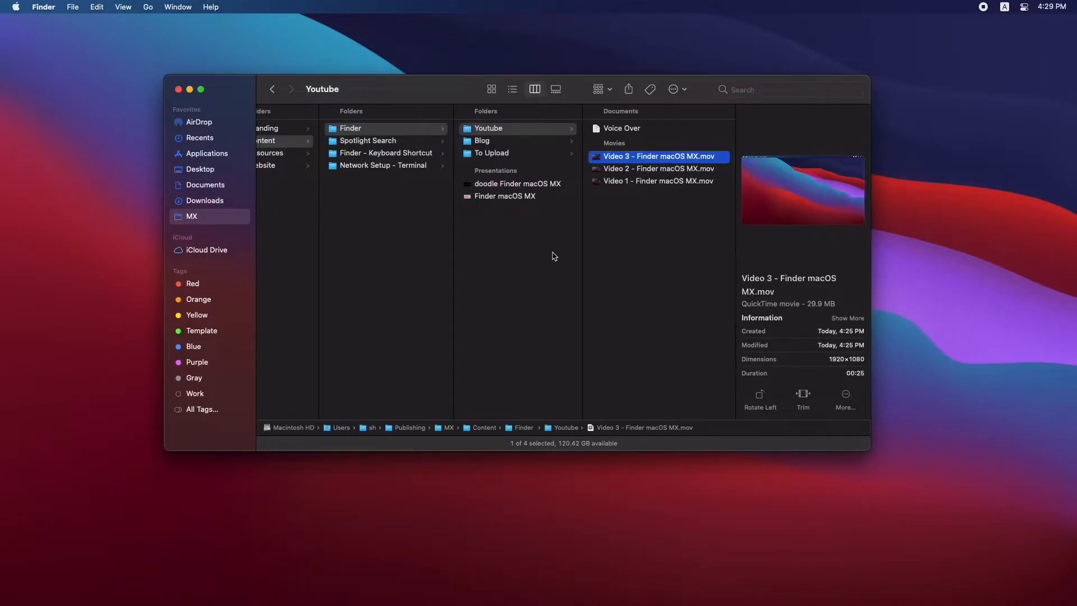
key(ctrl+super+0)
key(ctrl+super+0)
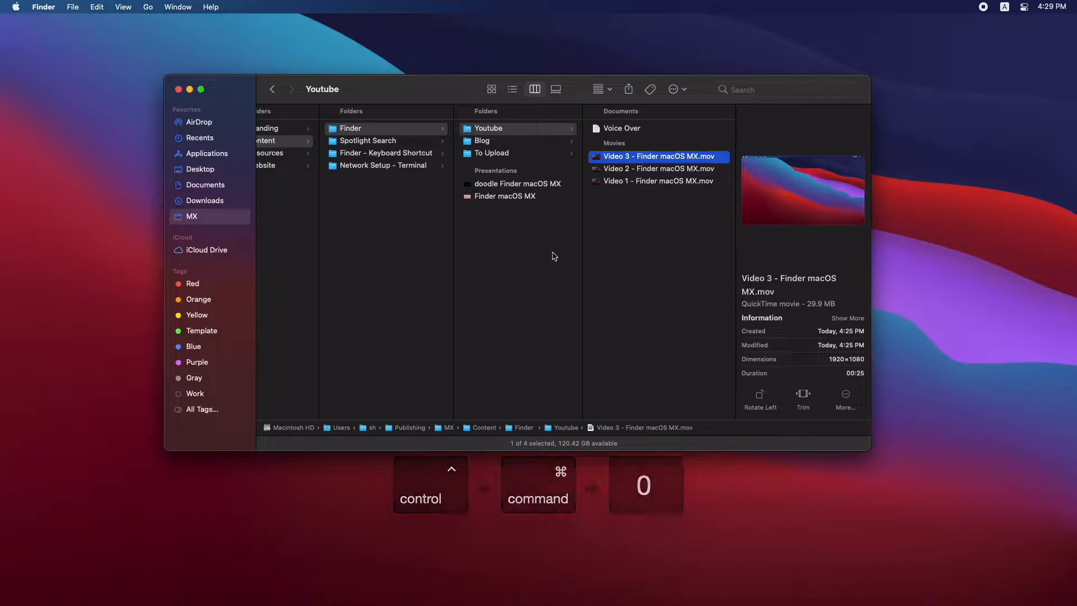
- Examine the Group By criteria and the alternative Sort Groups By criteria available for the Youtube folder
right_click(554, 256)
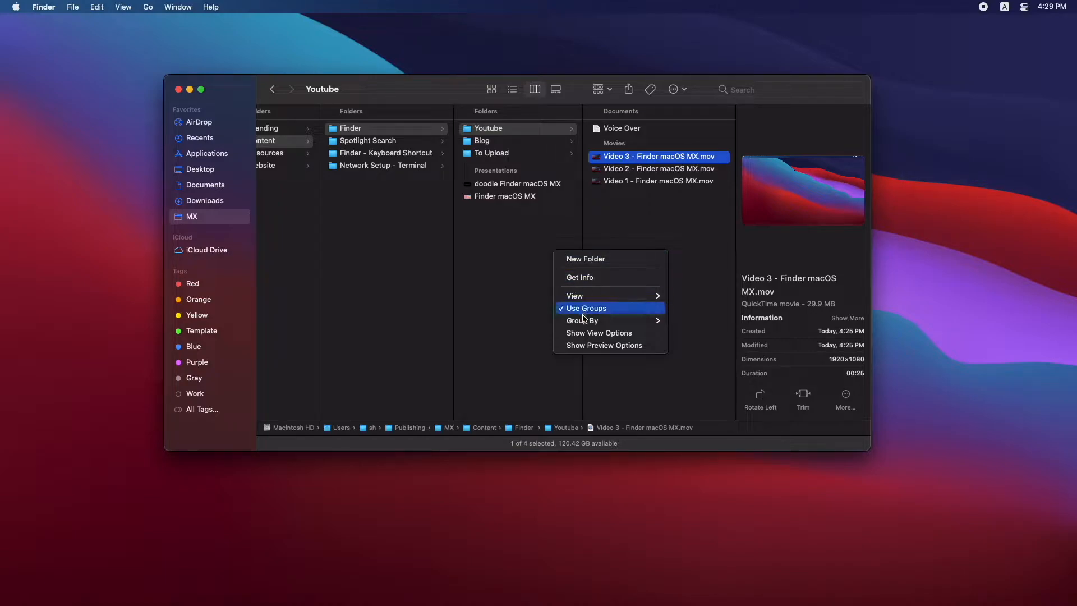
mouse_move(645, 321)
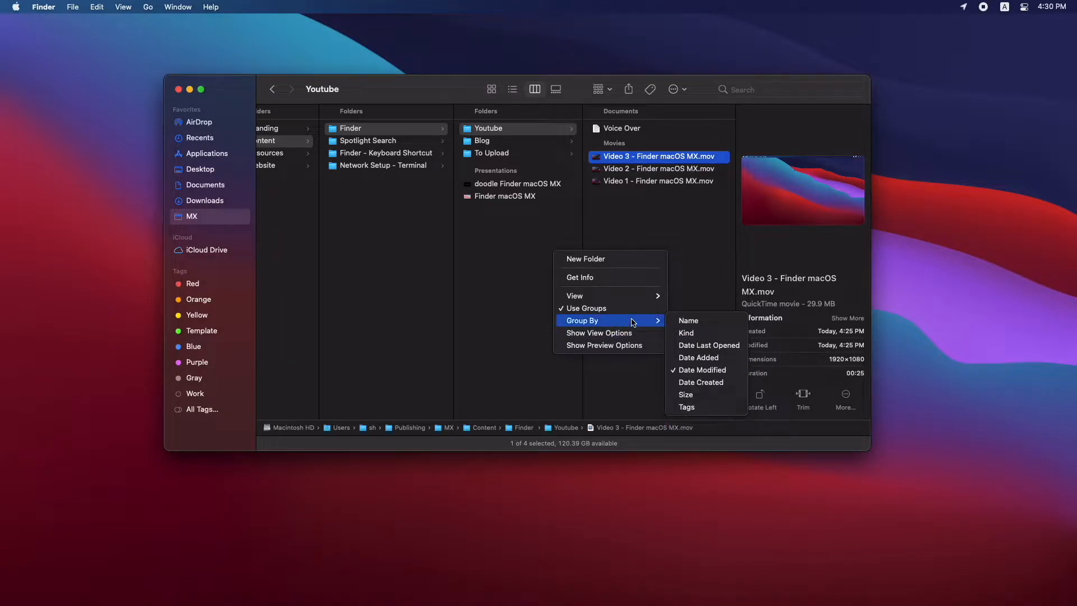
key(alt)
key(alt)
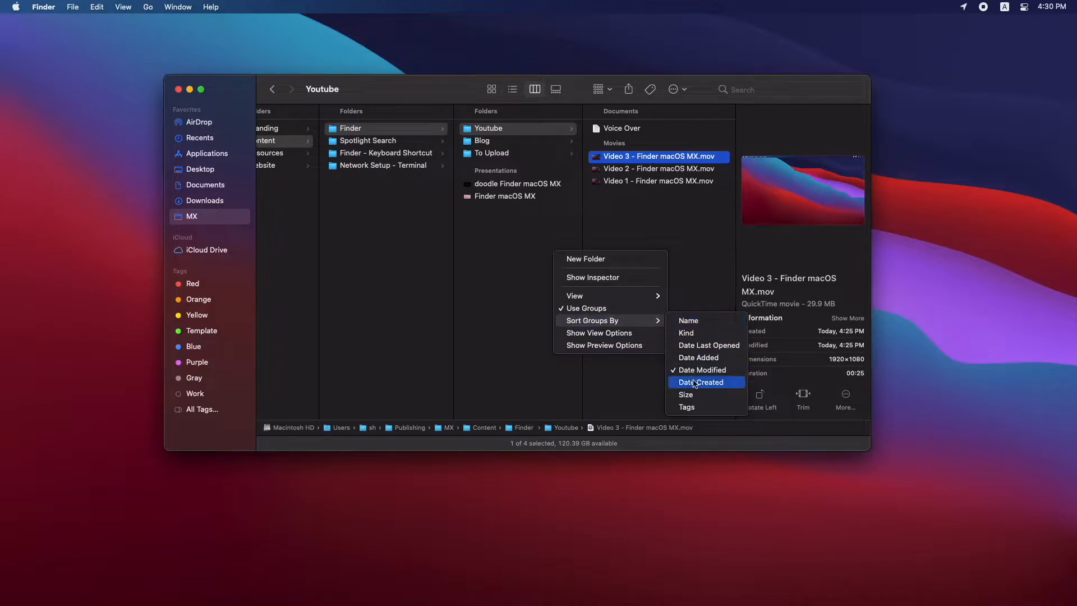
click(696, 285)
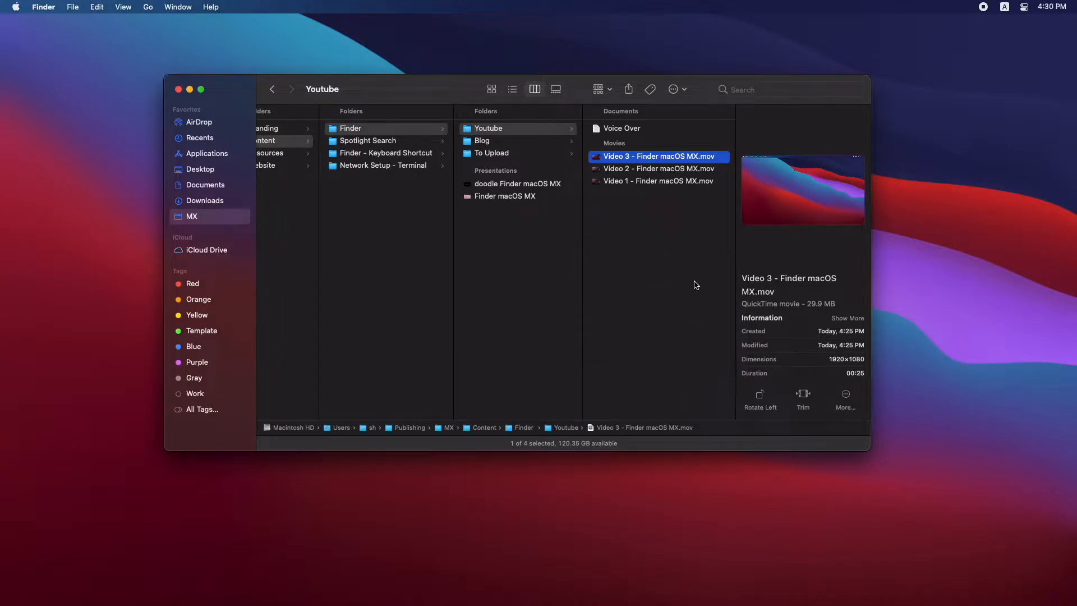
click(128, 8)
mouse_move(156, 94)
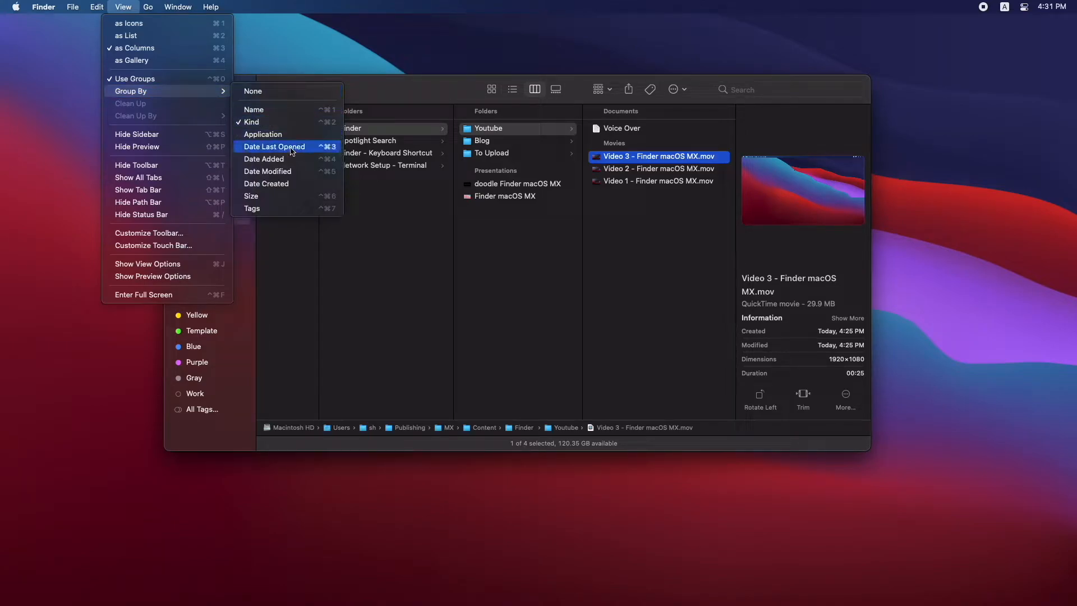
key(alt)
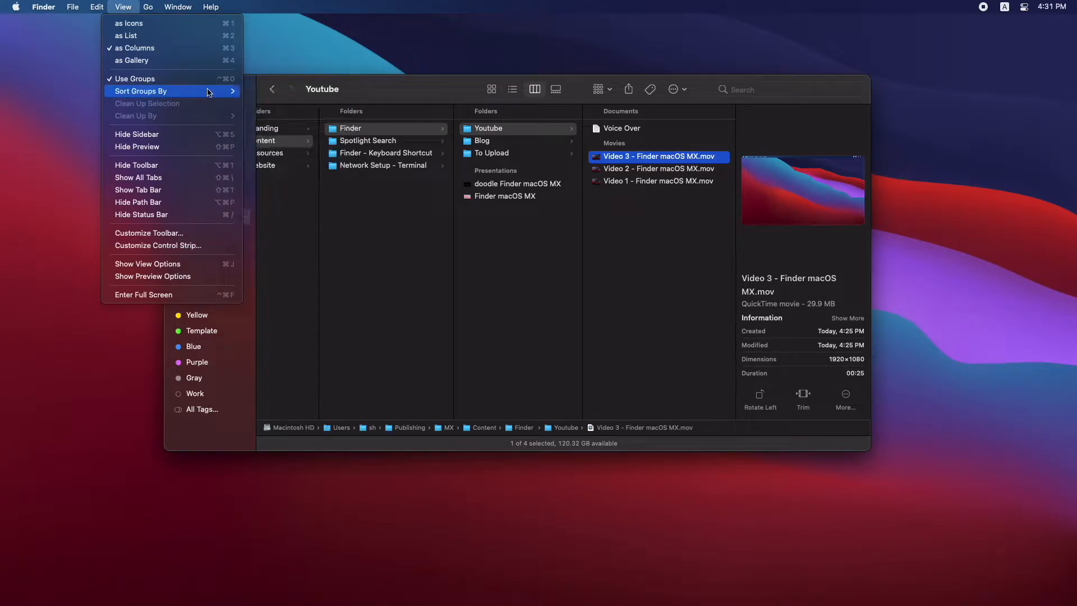
mouse_move(208, 90)
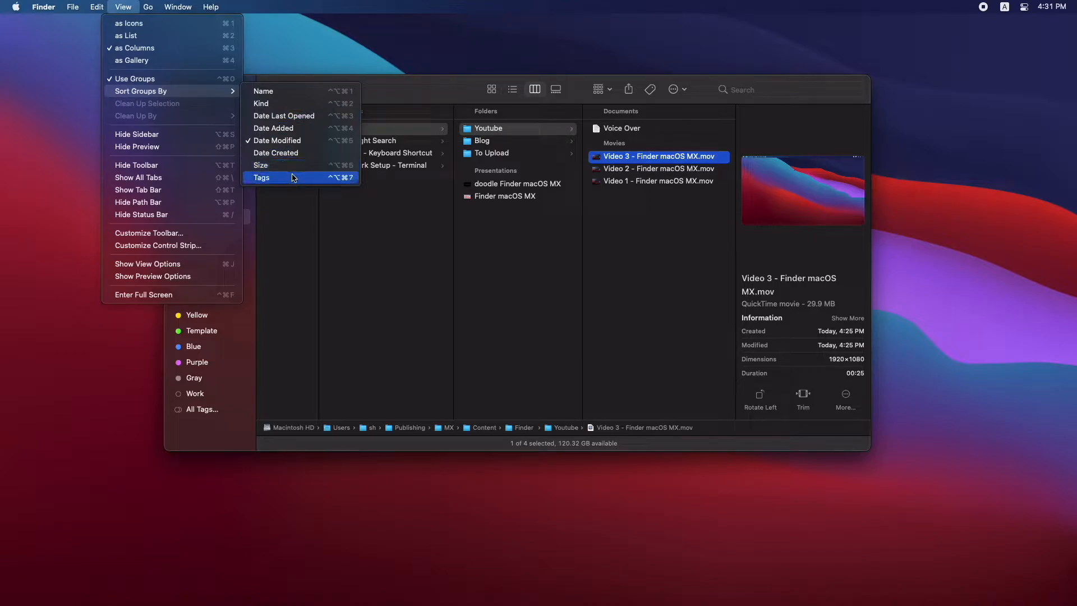
click(380, 259)
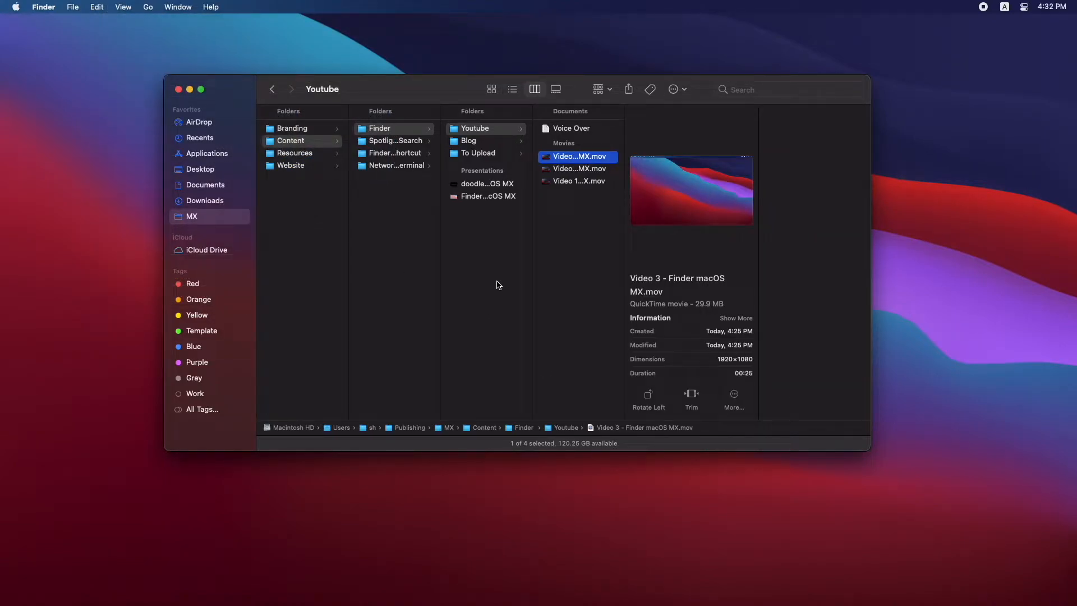
- Fit all columns individually to the width of their file and folder names
right_click(440, 250)
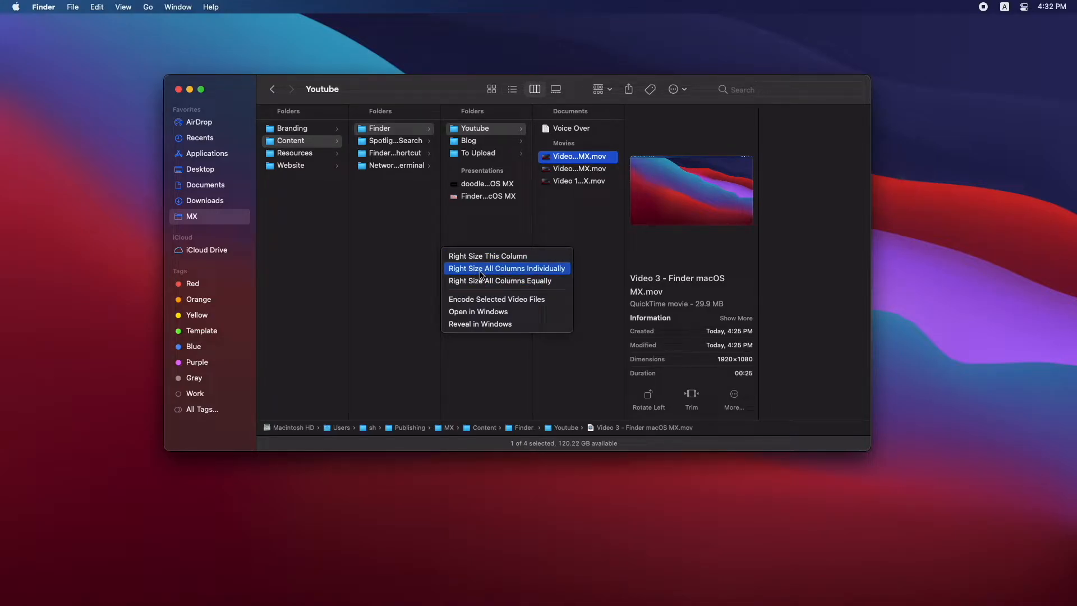
click(481, 273)
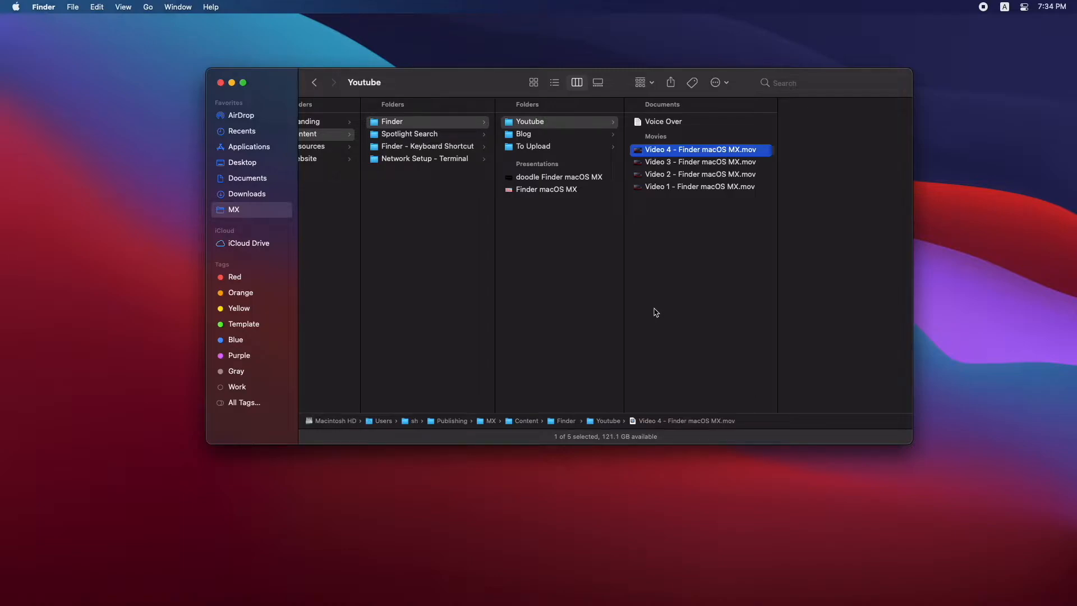
- Show the preview pane for the selected Video 4 file, hiding and showing it again twice
key(shift+super+p)
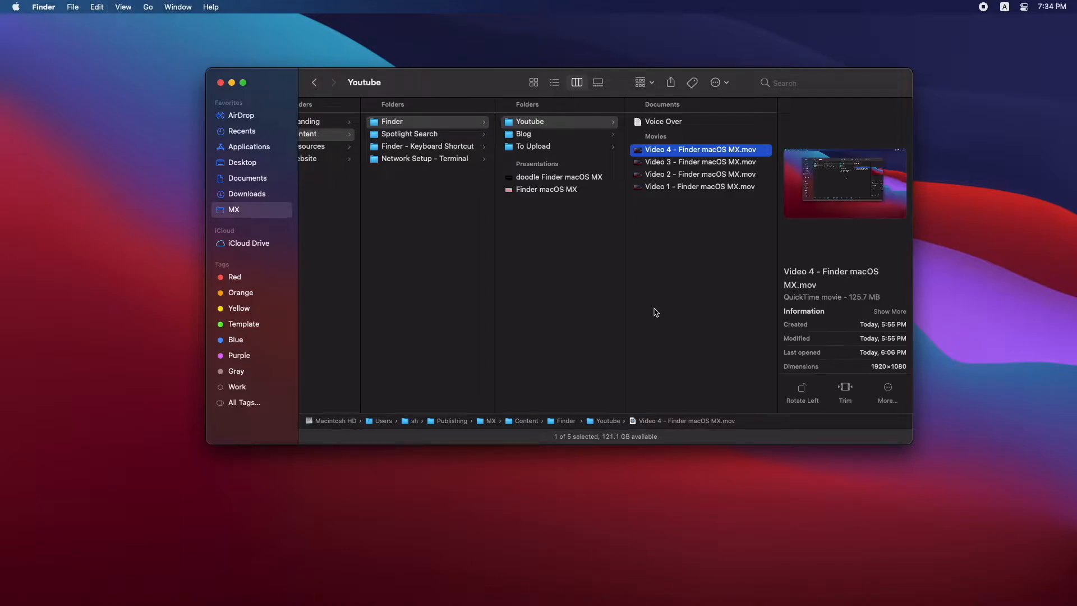
key(shift+super+p)
key(shift+super+p)
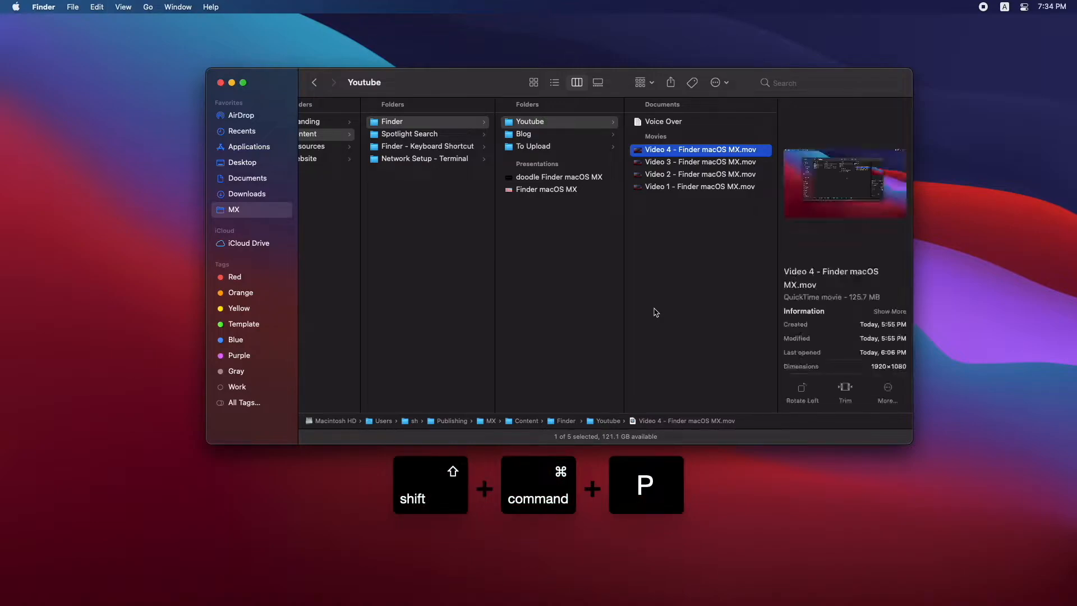
click(123, 8)
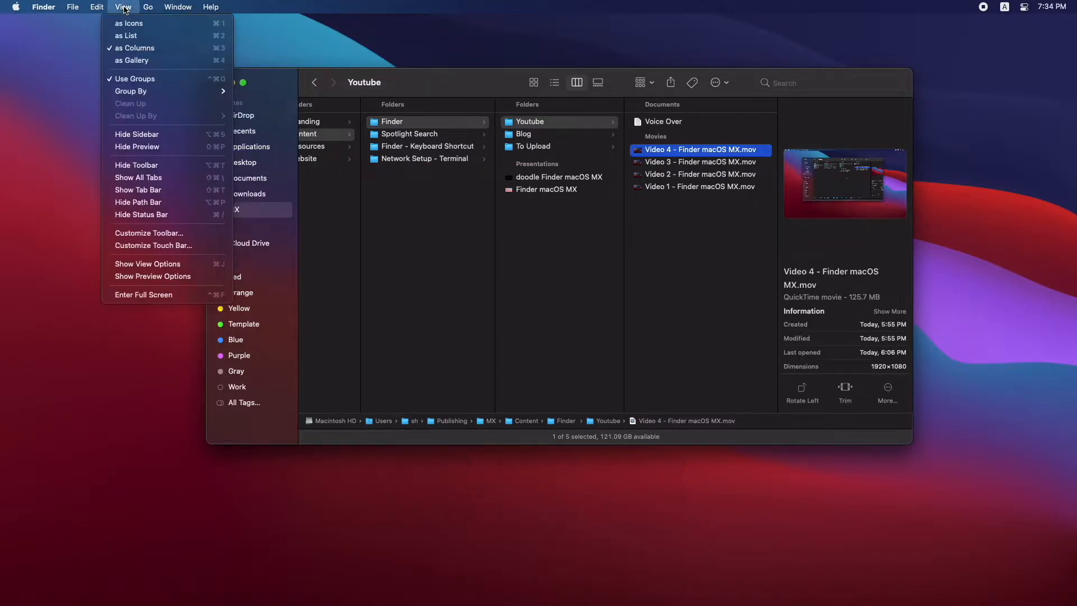
click(153, 146)
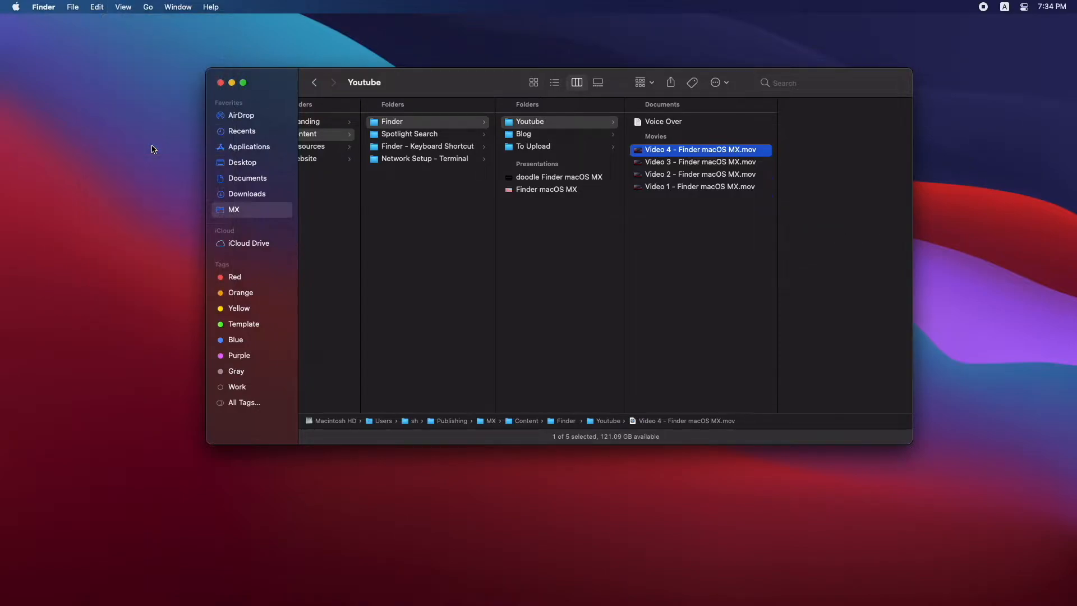
click(125, 7)
click(150, 147)
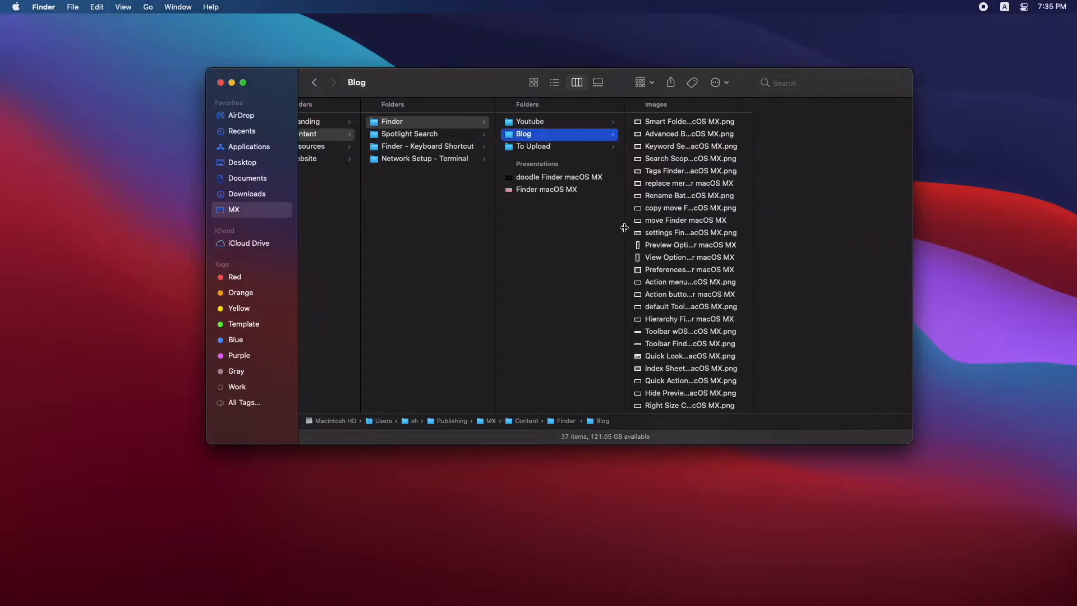
- Right-size the columns to fit the image names in the Blog folder and select its first image
right_click(624, 227)
click(673, 279)
key(Right)
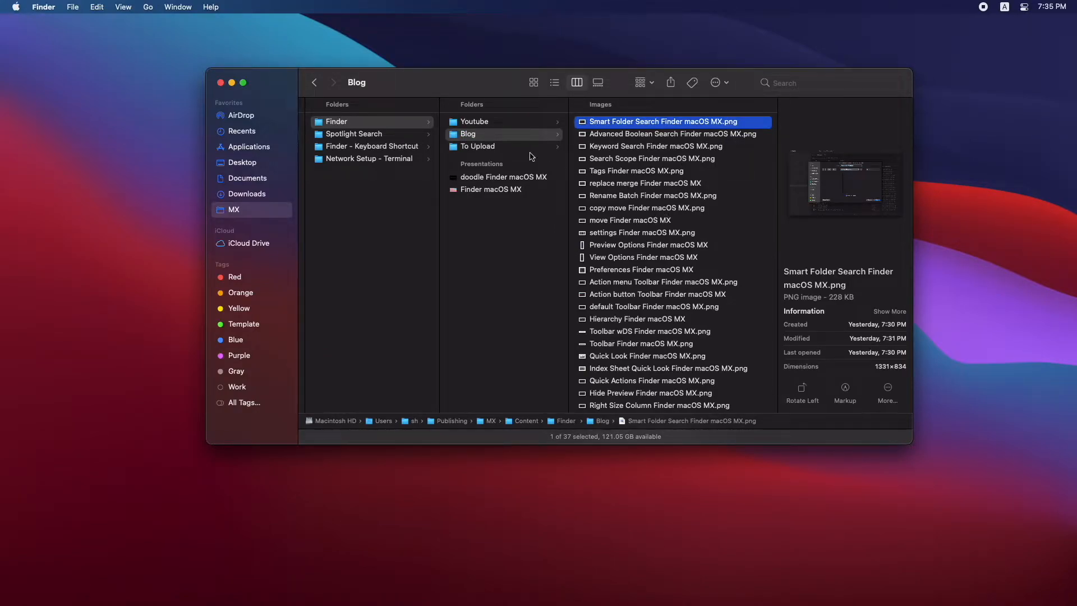
- Preview Video 4 in the Youtube folder and the first four images of the Blog folder together
click(512, 122)
click(606, 154)
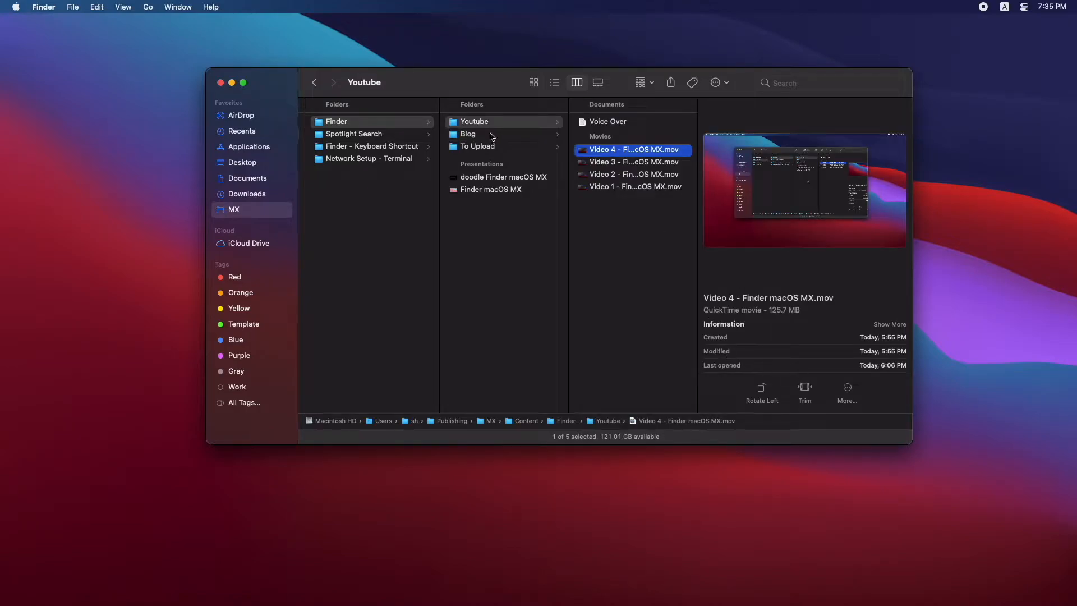
click(493, 135)
key(Right)
shift+click(636, 158)
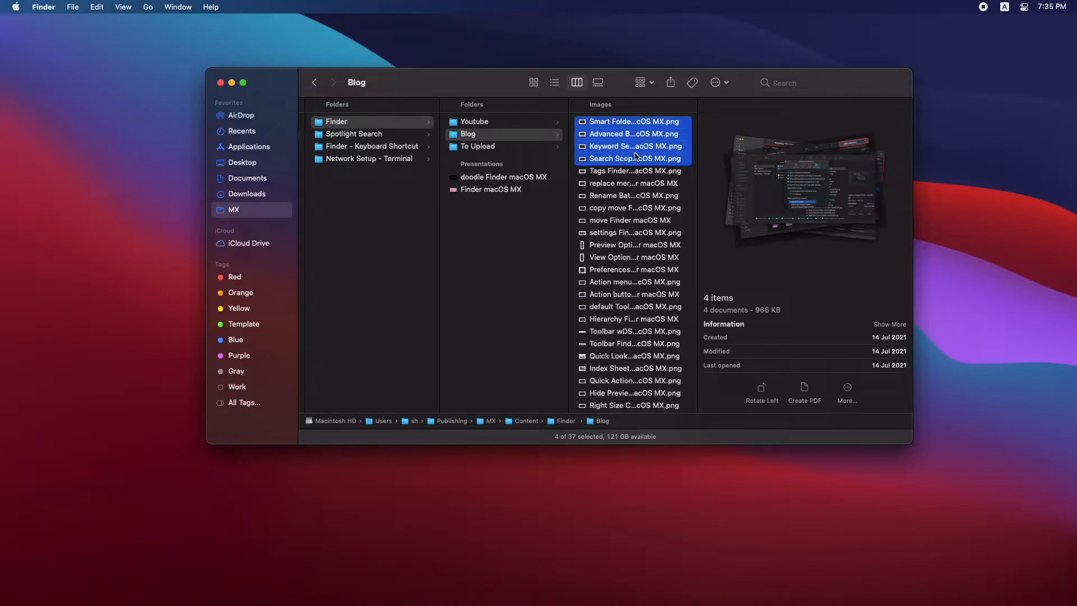
- Rotate Video 4 in the Youtube folder once to the right and once to the left
click(544, 222)
click(523, 125)
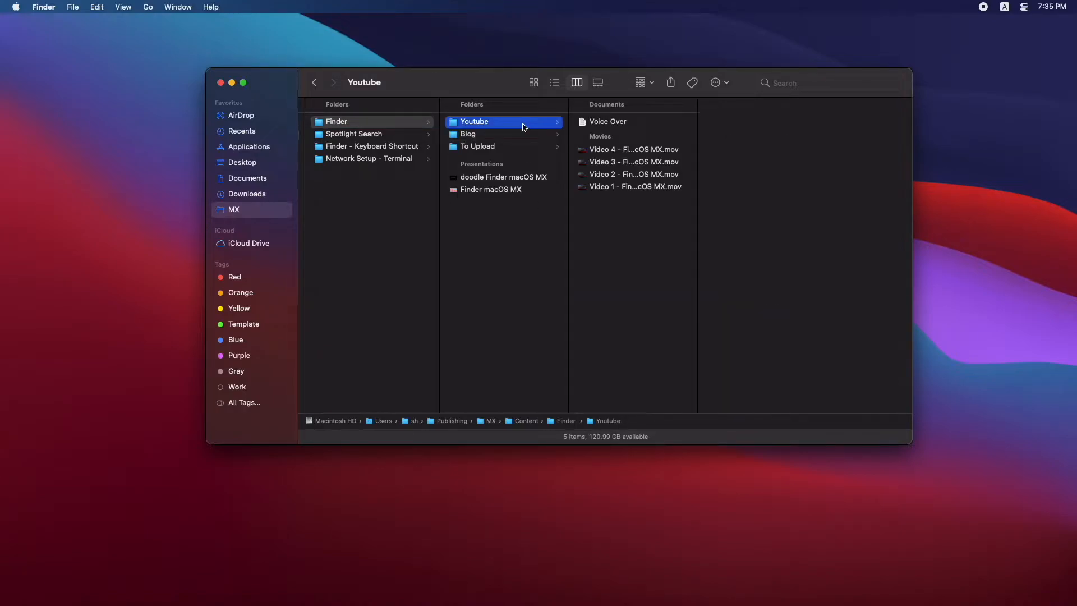
click(622, 150)
key(super+r)
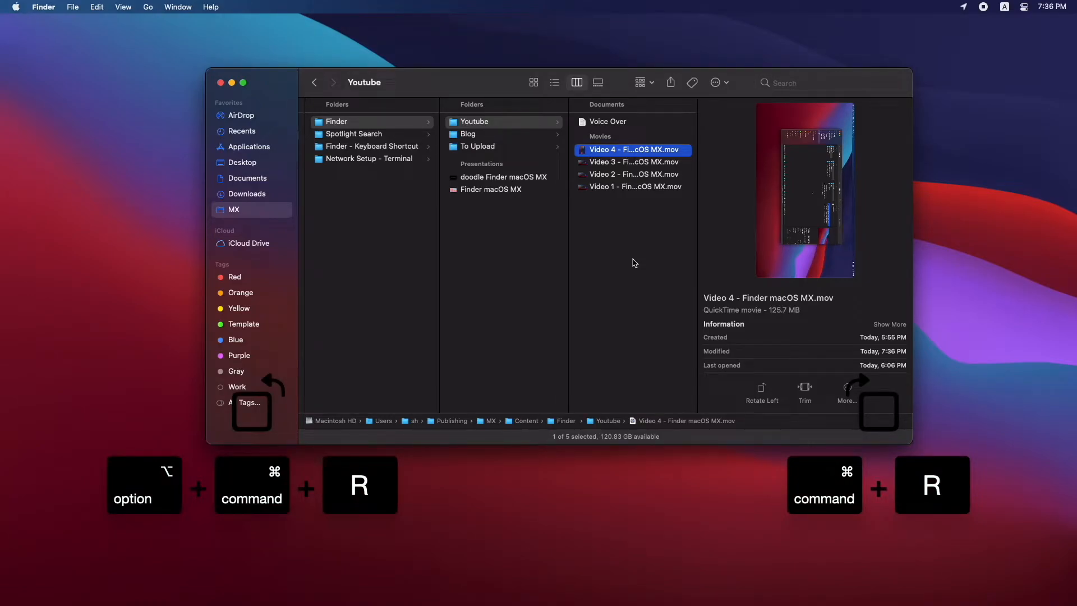
key(alt+super+r)
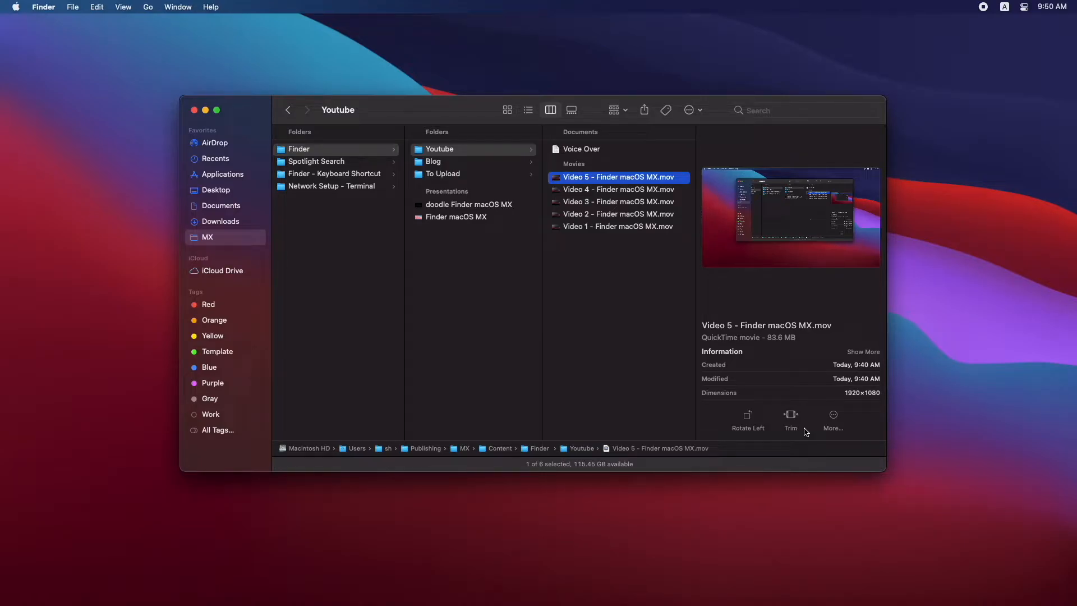
- Open Video 5 for trimming, and view it in Quick Look before closing the preview
click(792, 416)
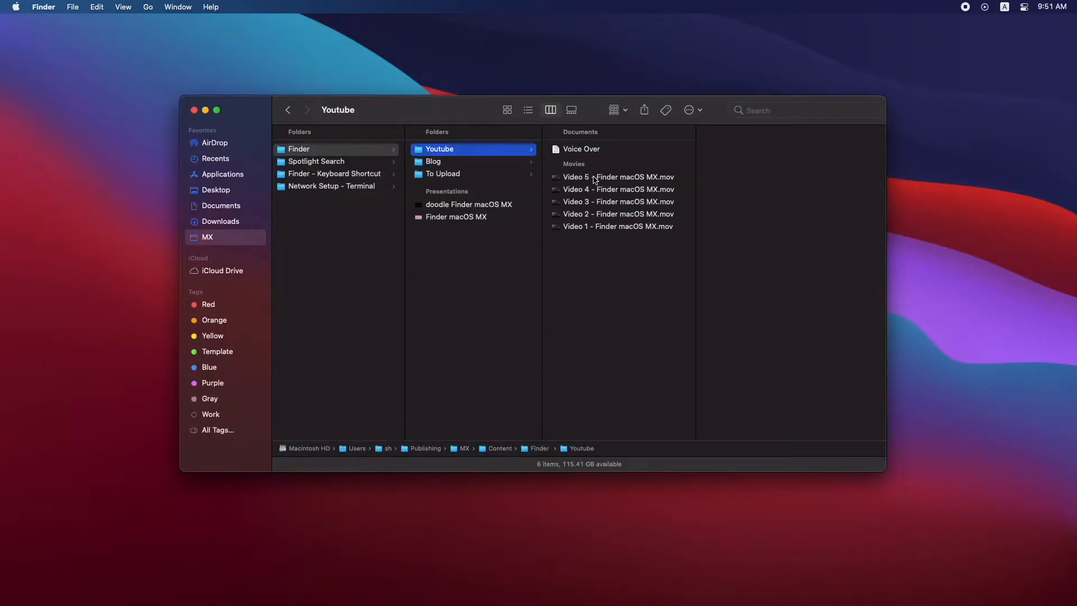
click(594, 177)
key(space)
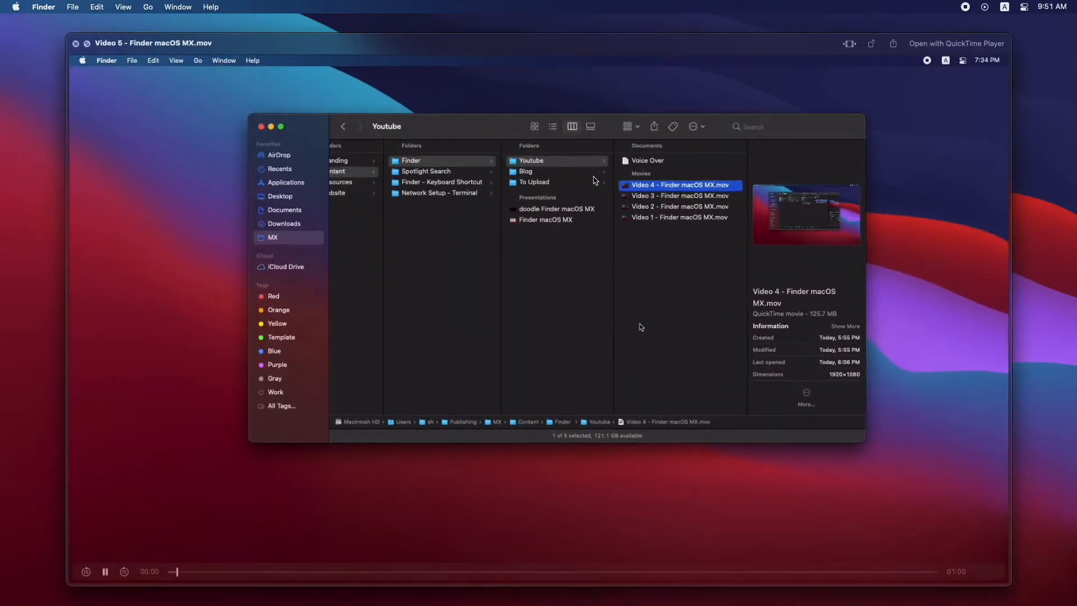
key(space)
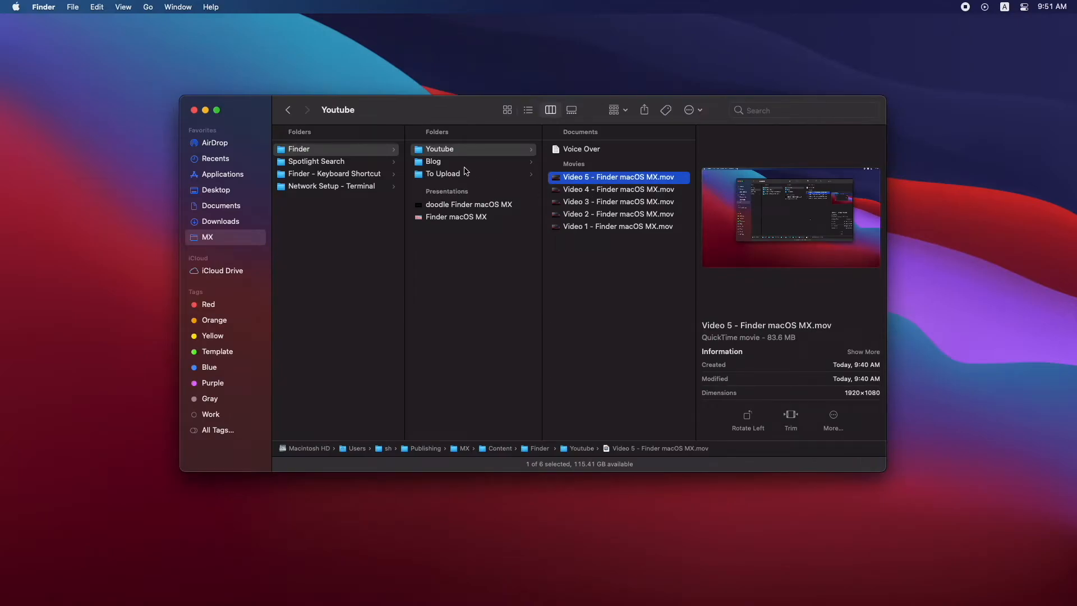
- View the Advanced Boolean Search image from the Blog folder in Quick Look and close it again
click(466, 162)
click(583, 162)
key(space)
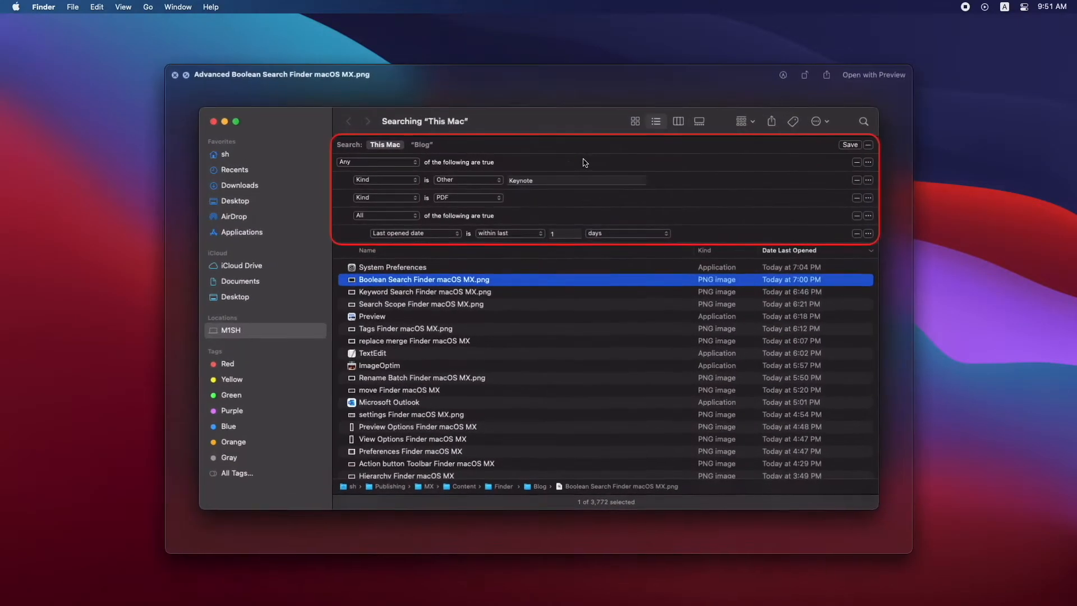
key(space)
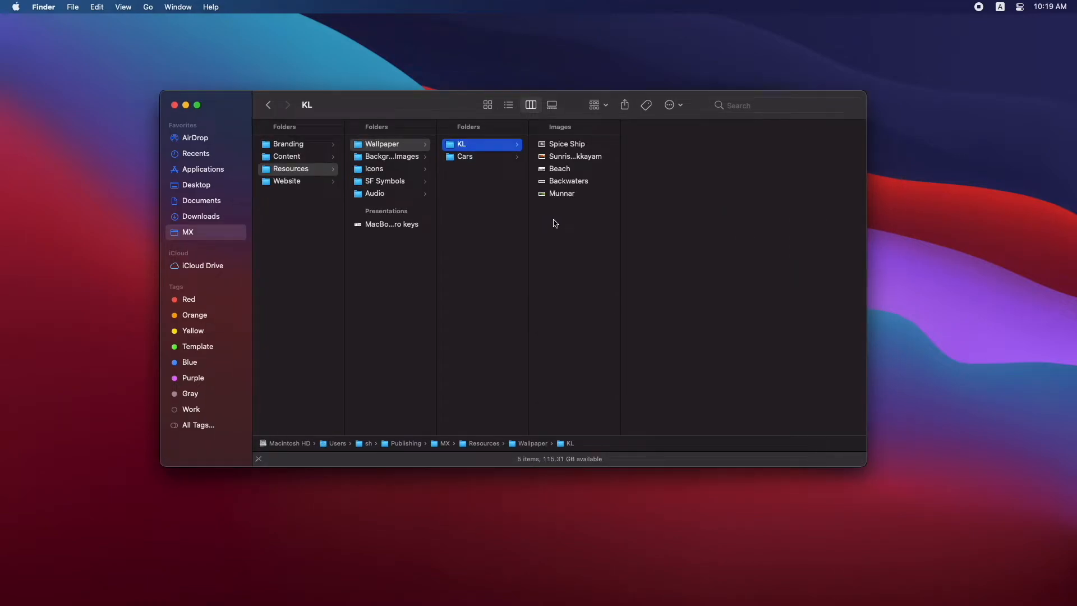
- Select all images in the KL folder, open them in Quick Look and page through them
drag(555, 223, 599, 140)
key(space)
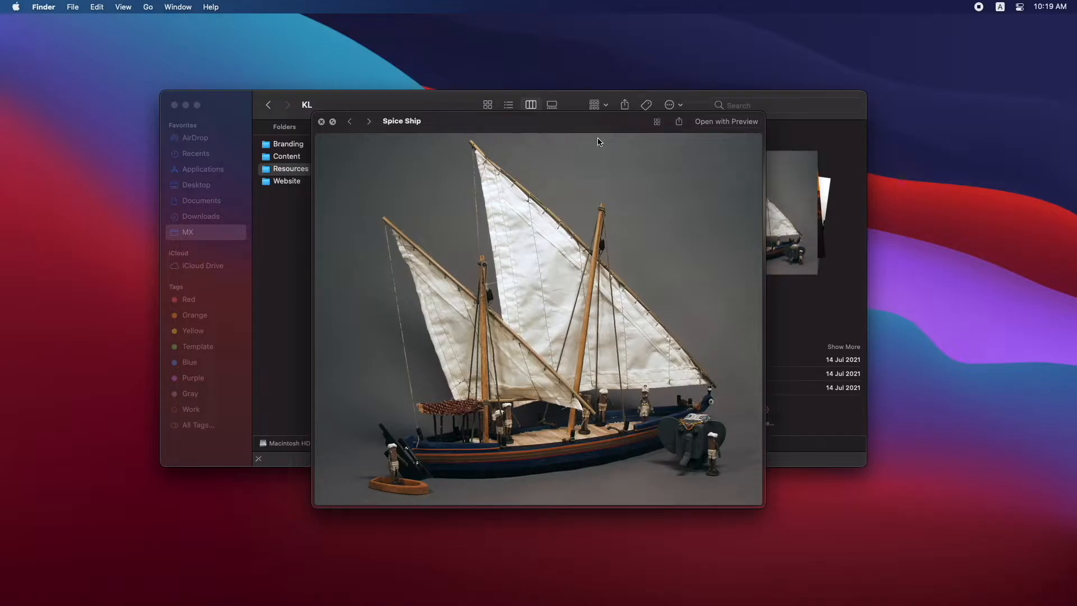
key(Right)
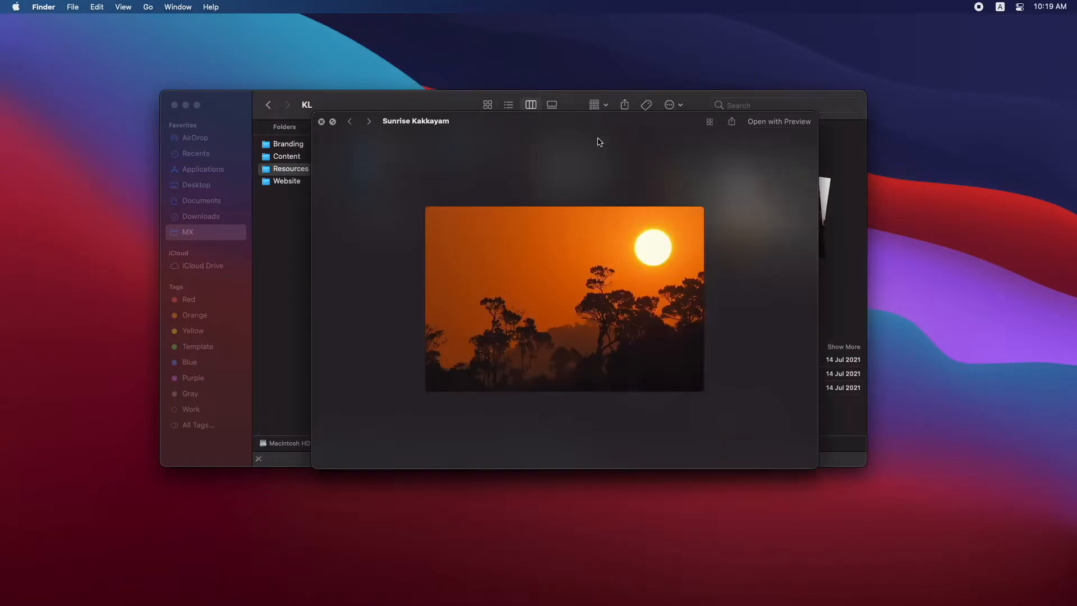
key(Right)
key(Right)
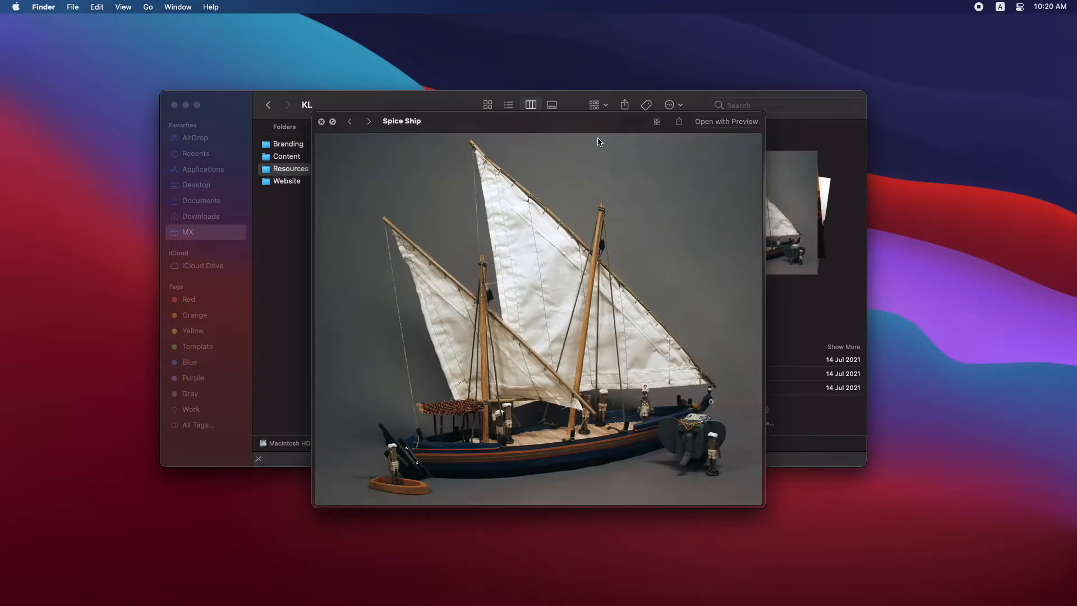
- Pick the Beach image from the Quick Look index sheet, play a full-screen slideshow from it and close it
click(657, 122)
click(654, 213)
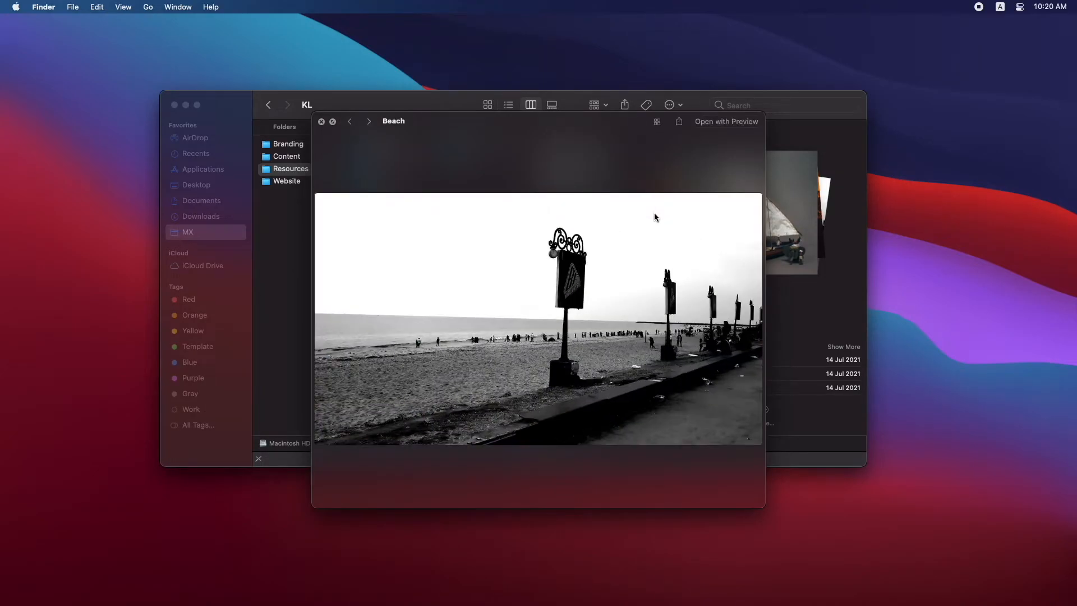
click(333, 122)
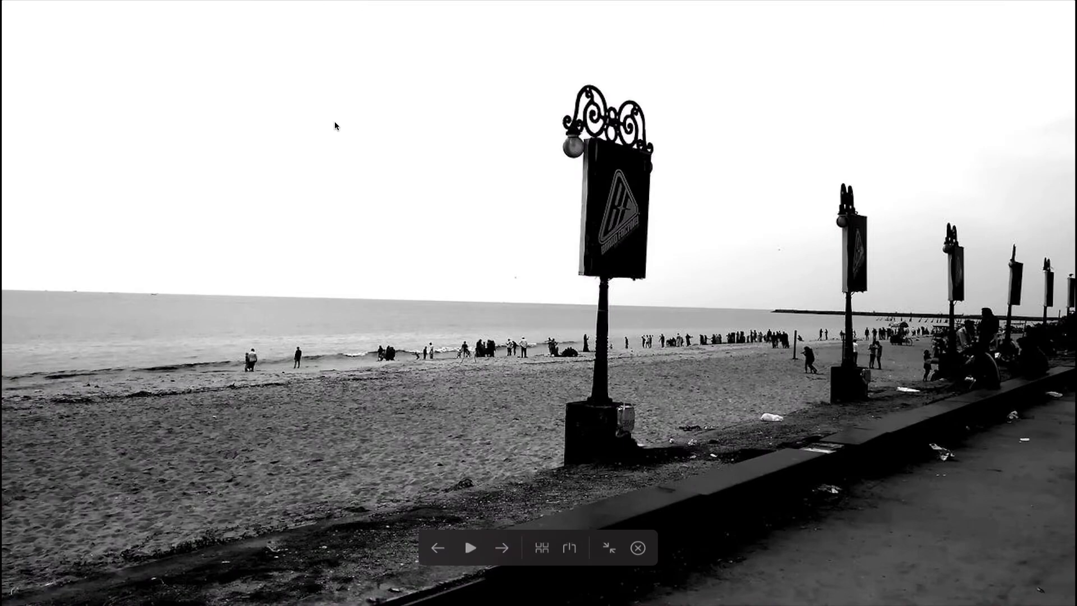
click(471, 548)
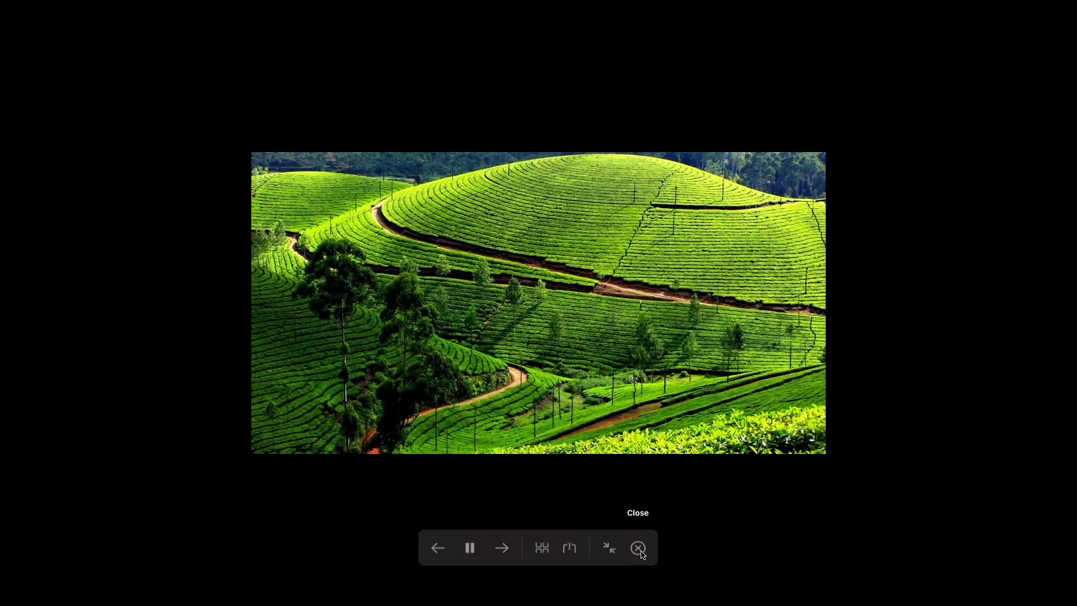
click(638, 548)
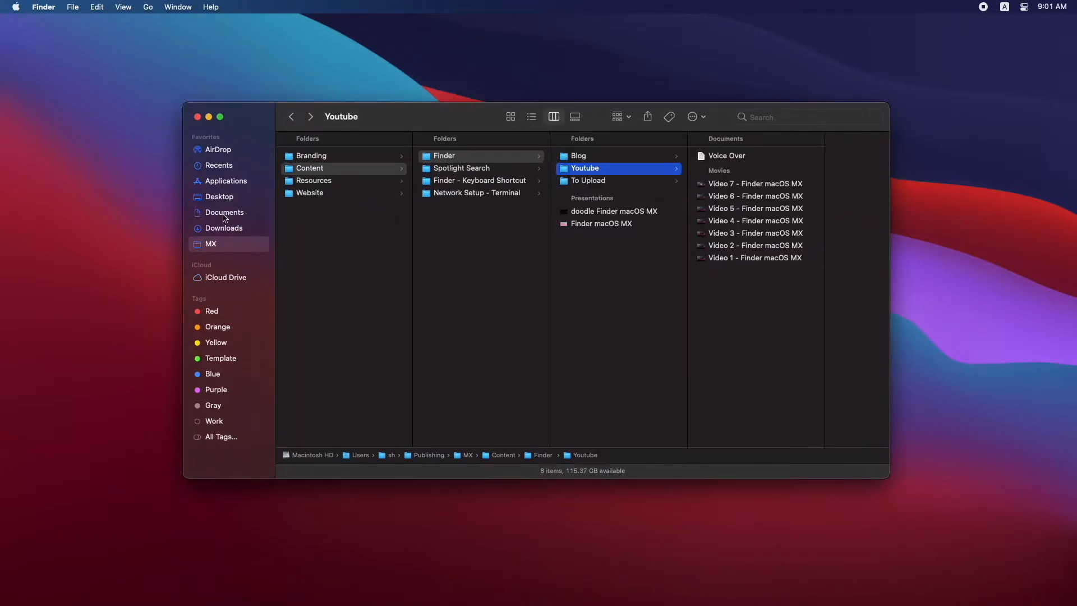
- Go to the Documents folder and back to Youtube, and display the Youtube folder's path hierarchy from the window title
click(224, 214)
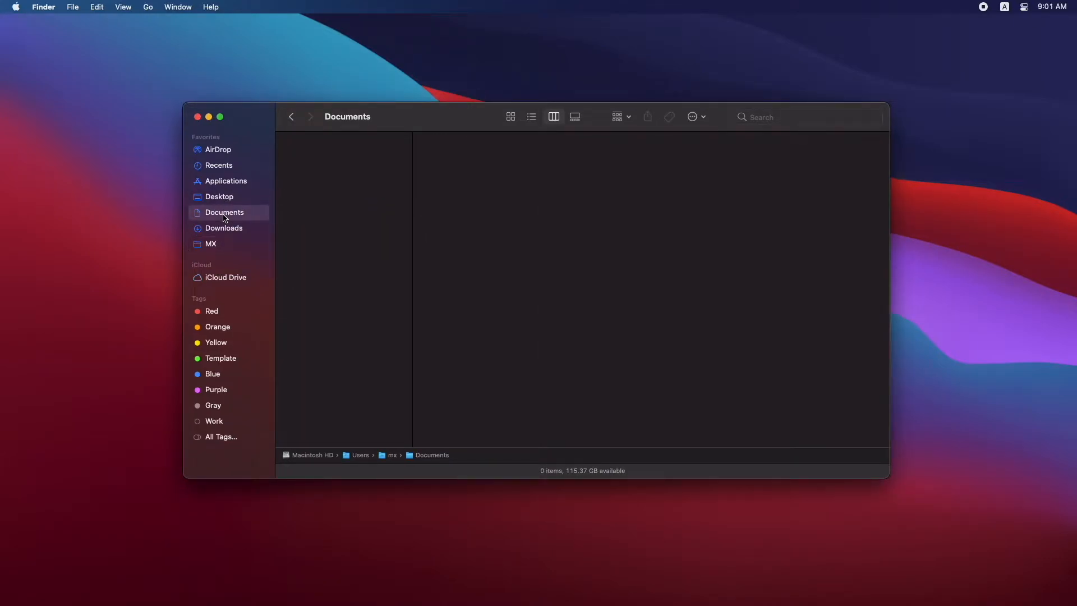
click(294, 118)
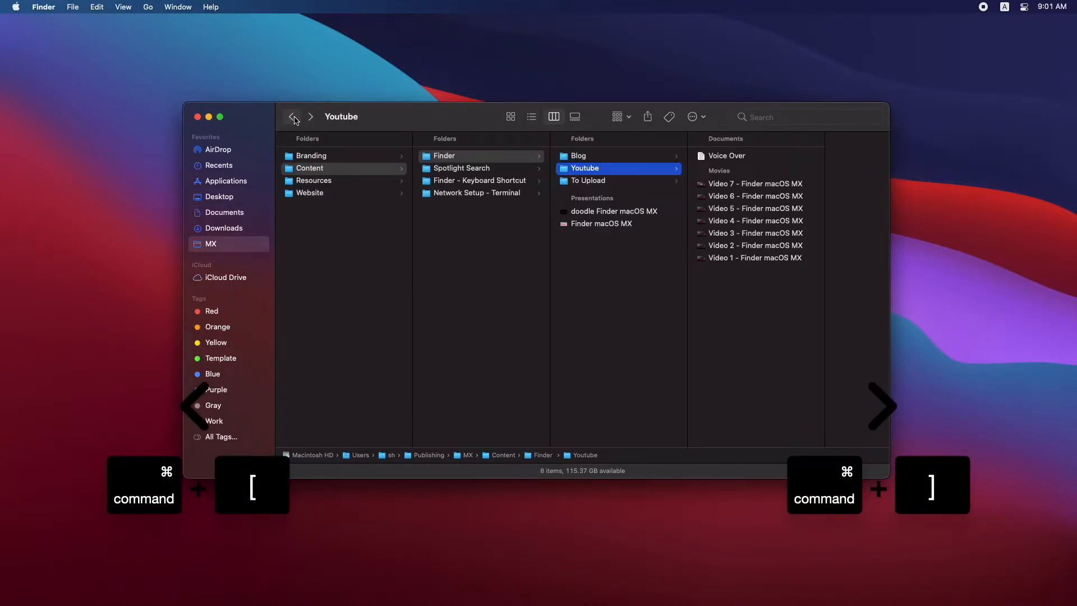
super+click(362, 118)
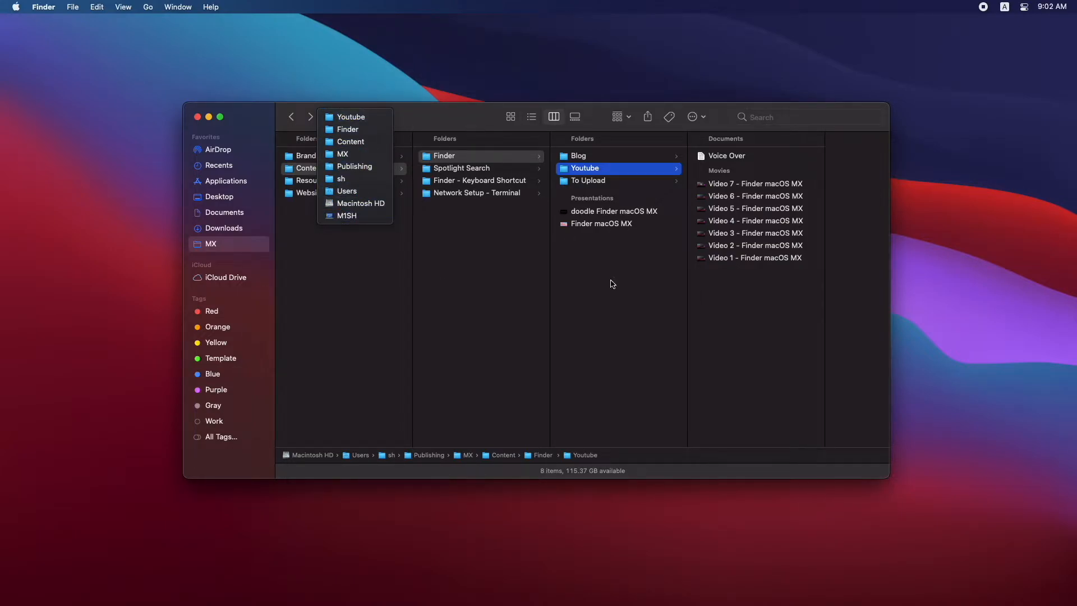
click(741, 318)
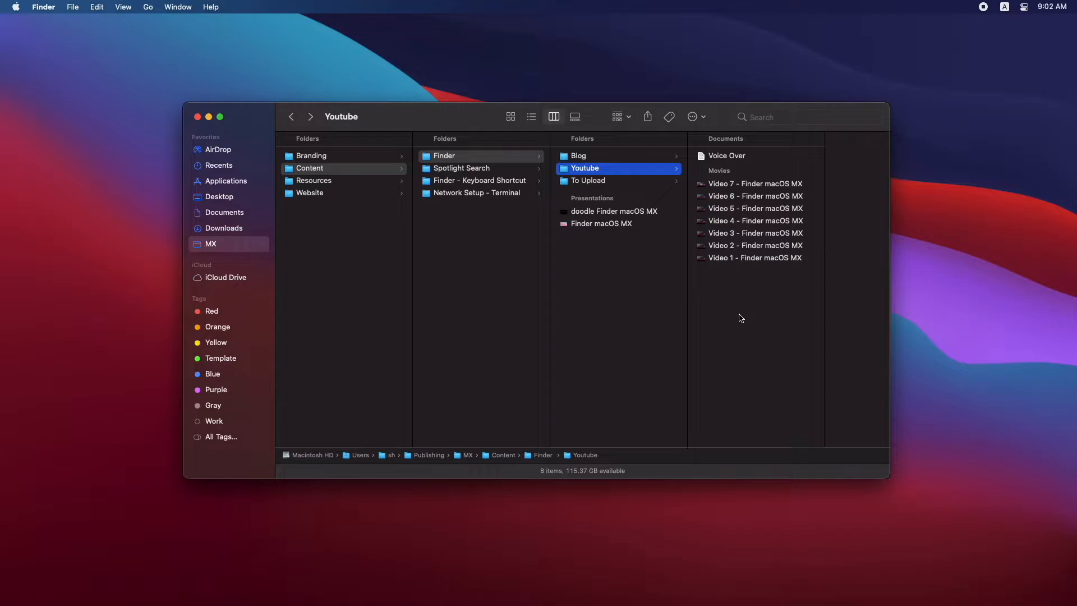
- Examine the context commands for empty space and for Video 1, and the action commands for the selected Video 7
right_click(741, 318)
click(724, 303)
right_click(720, 259)
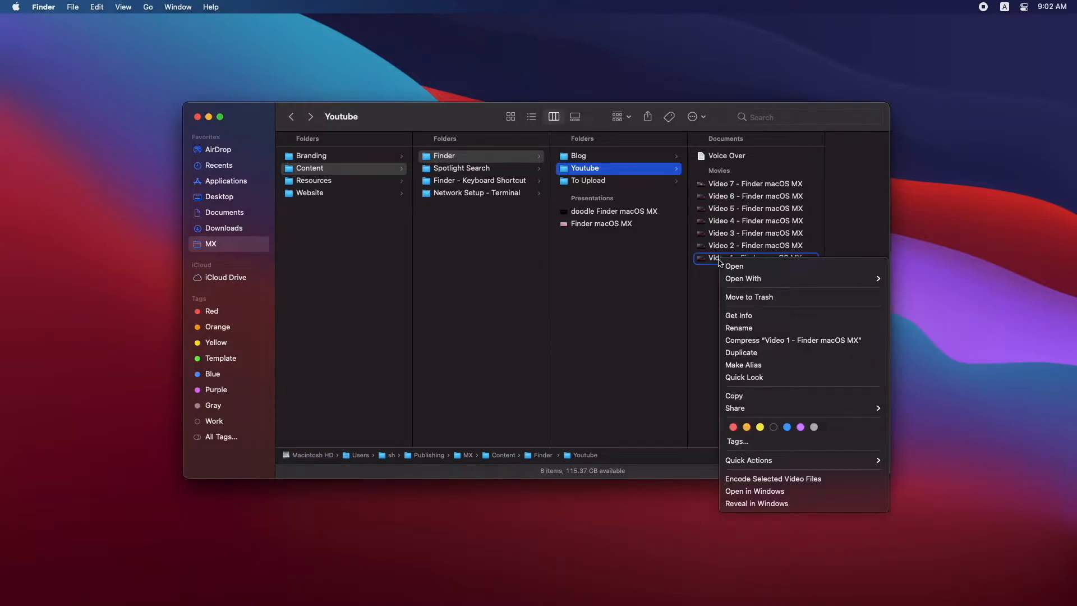
click(708, 307)
click(718, 183)
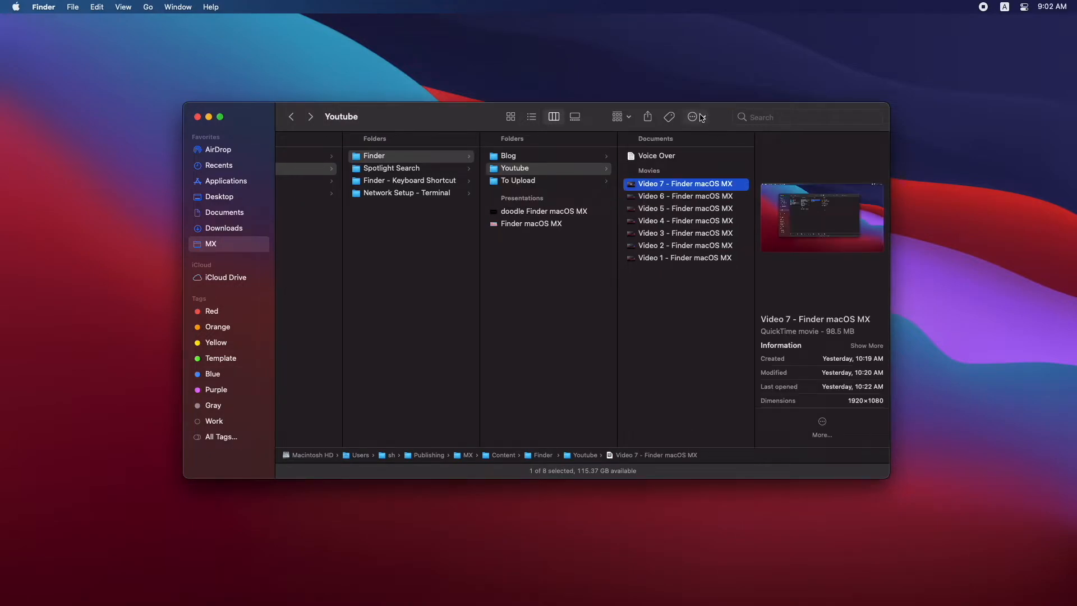
click(696, 116)
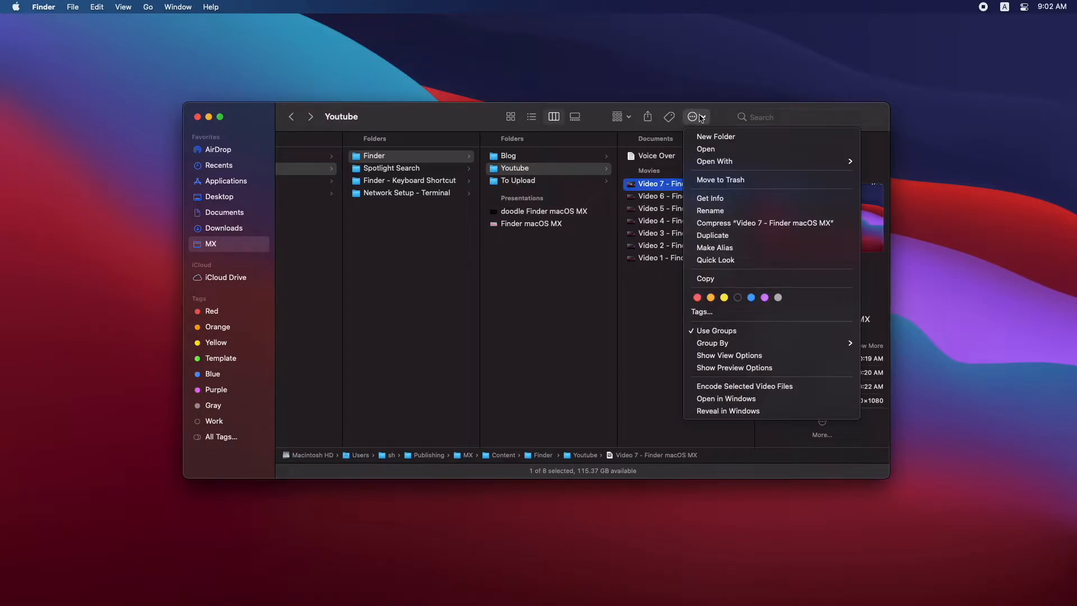
click(654, 295)
- Remove the Edit Tags item from the toolbar
mouse_move(554, 117)
mouse_down()
mouse_move(733, 120)
mouse_move(499, 116)
mouse_move(552, 117)
mouse_up()
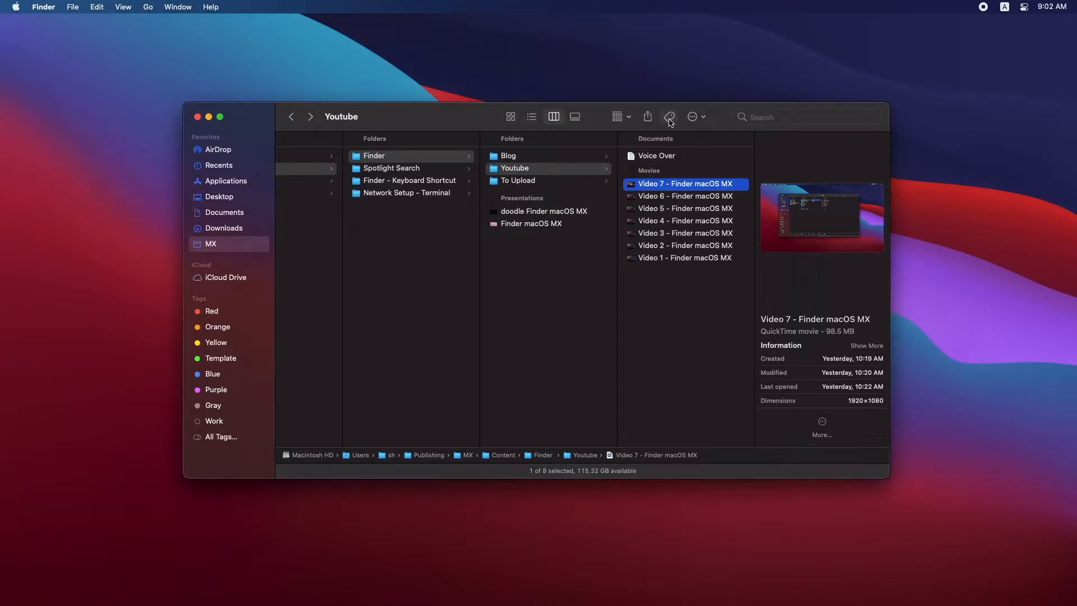
drag(670, 122, 676, 309)
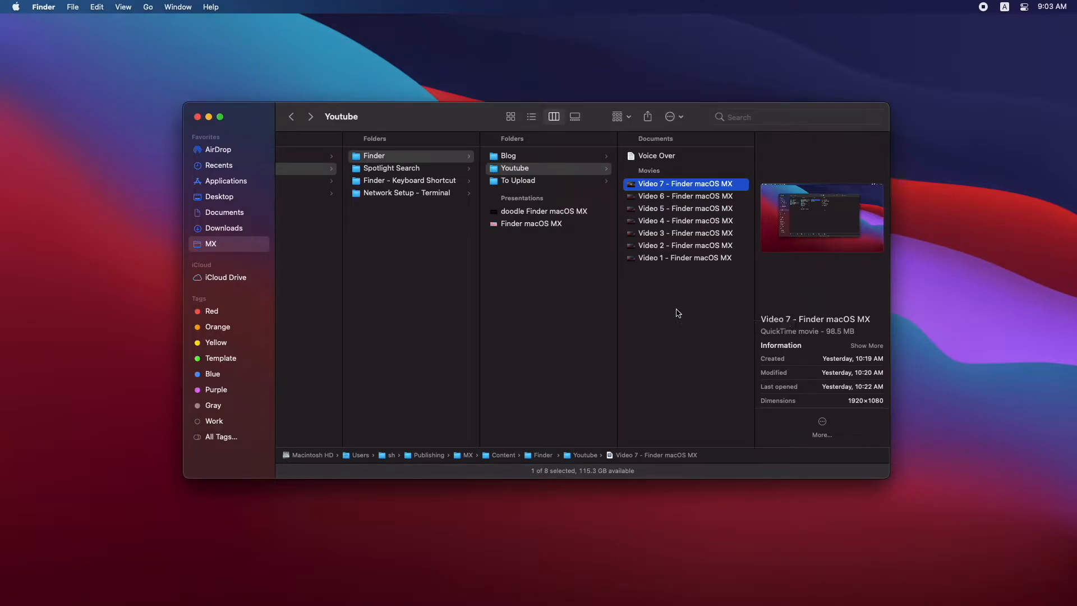
- Customize the toolbar by trying out the Space item and restoring the default set of items
click(123, 7)
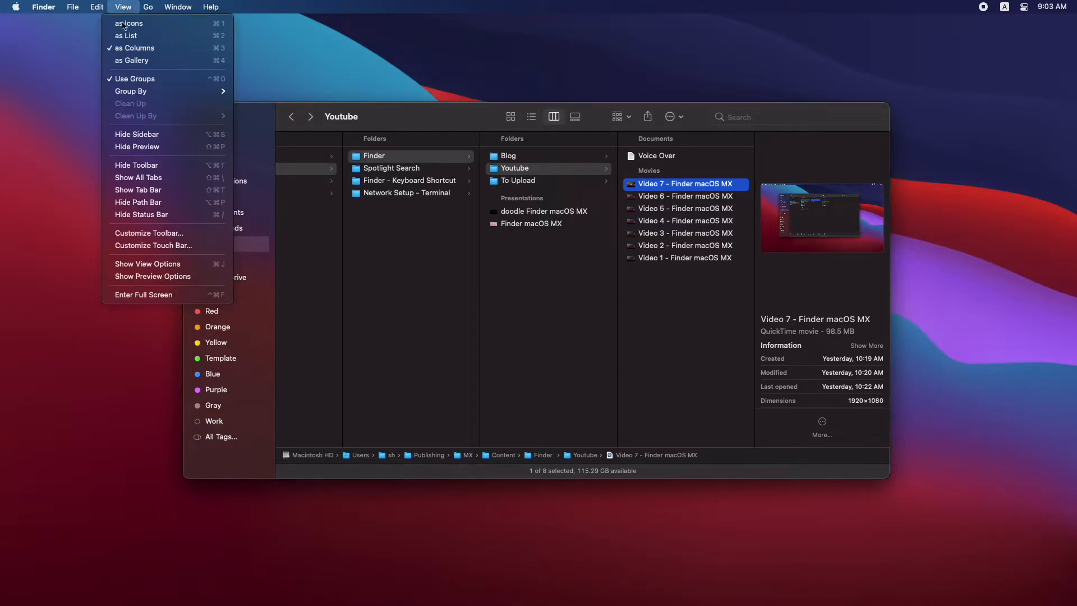
click(148, 233)
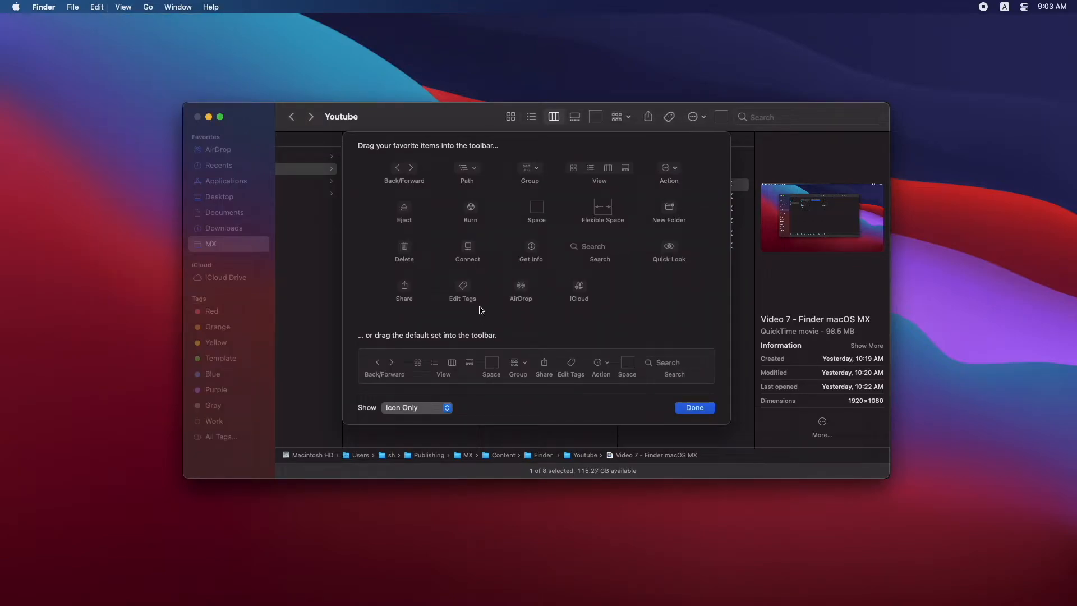
click(532, 207)
drag(533, 207, 675, 171)
drag(572, 366, 642, 116)
click(693, 407)
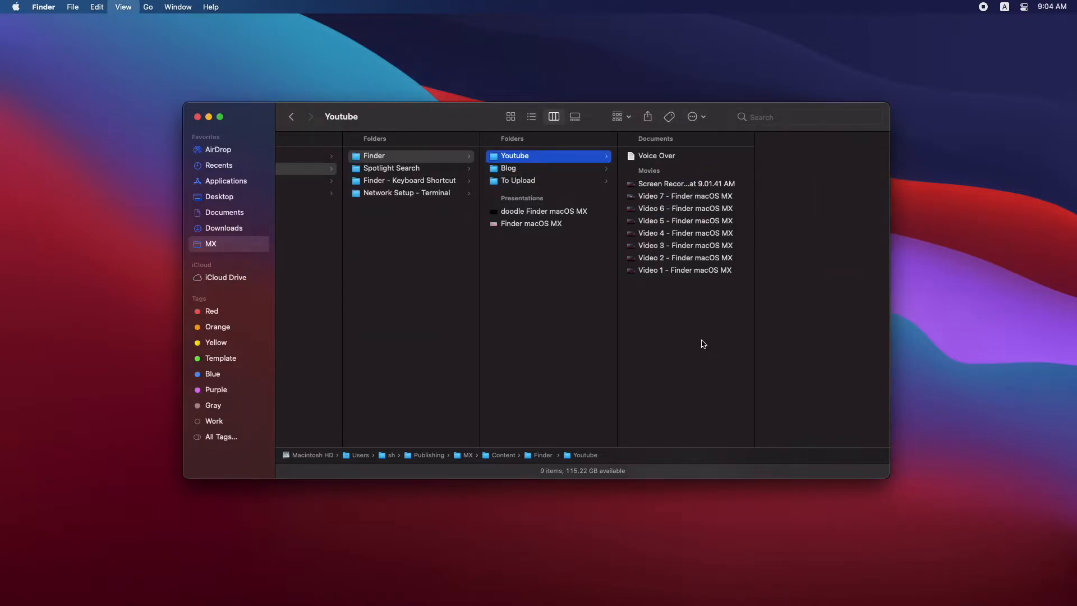
- Hide the window's toolbar and sidebar and show them again
key(alt+super+t)
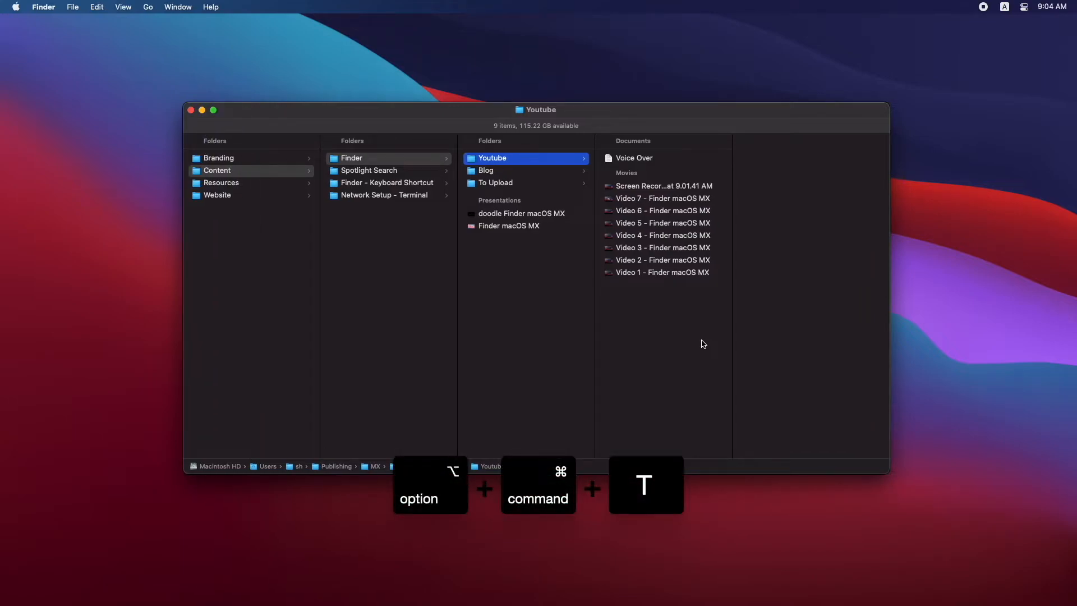
key(alt+super+t)
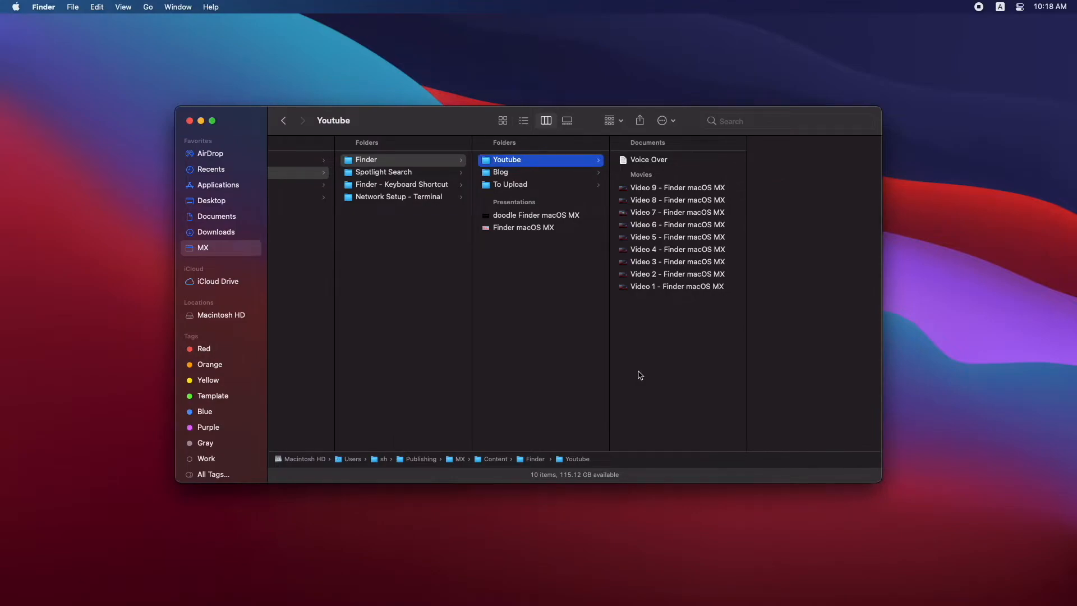
- Select Video 1 and review the General, Tags, Sidebar and Advanced pages of the Finder preferences
click(657, 289)
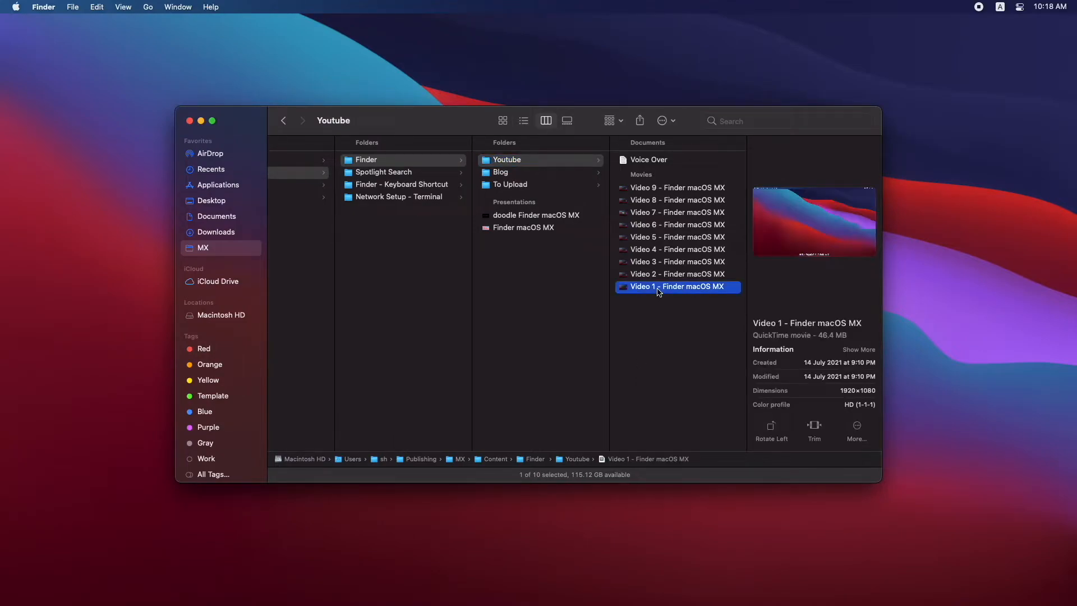
key(super+comma)
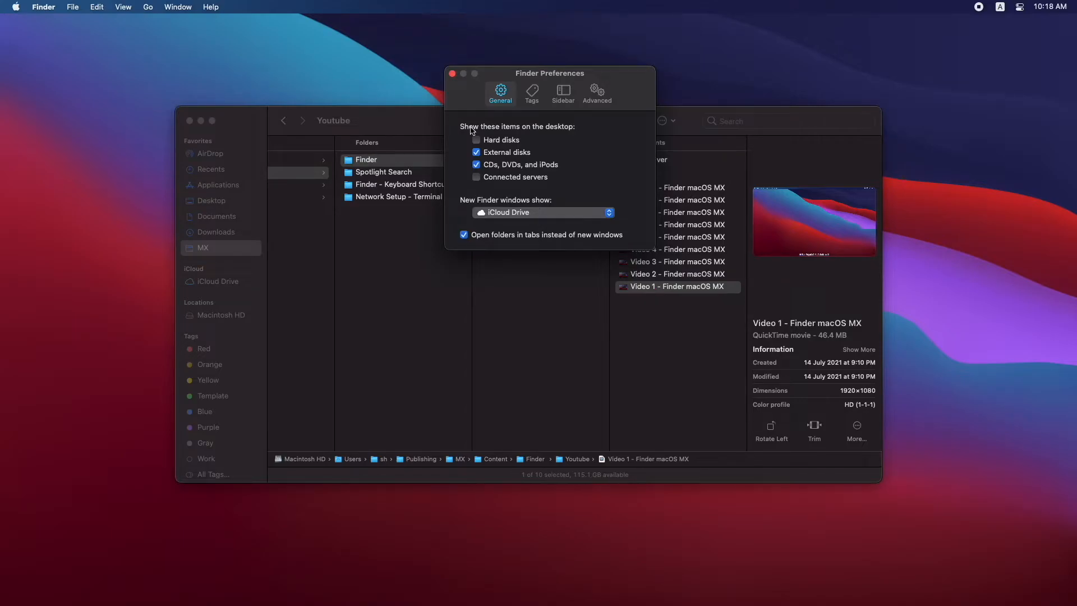
key(super+2)
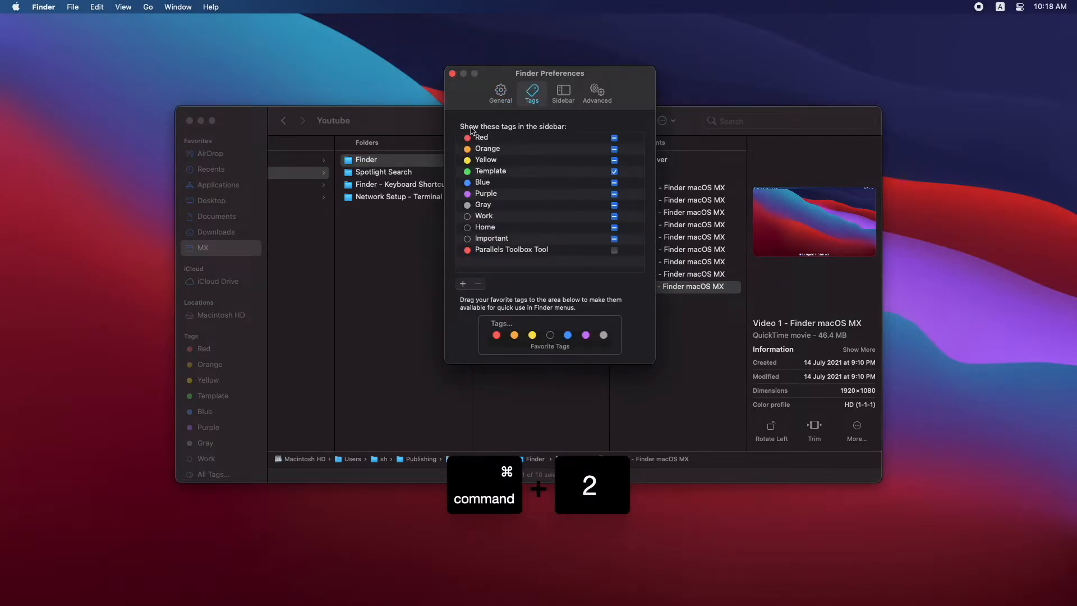
key(super+3)
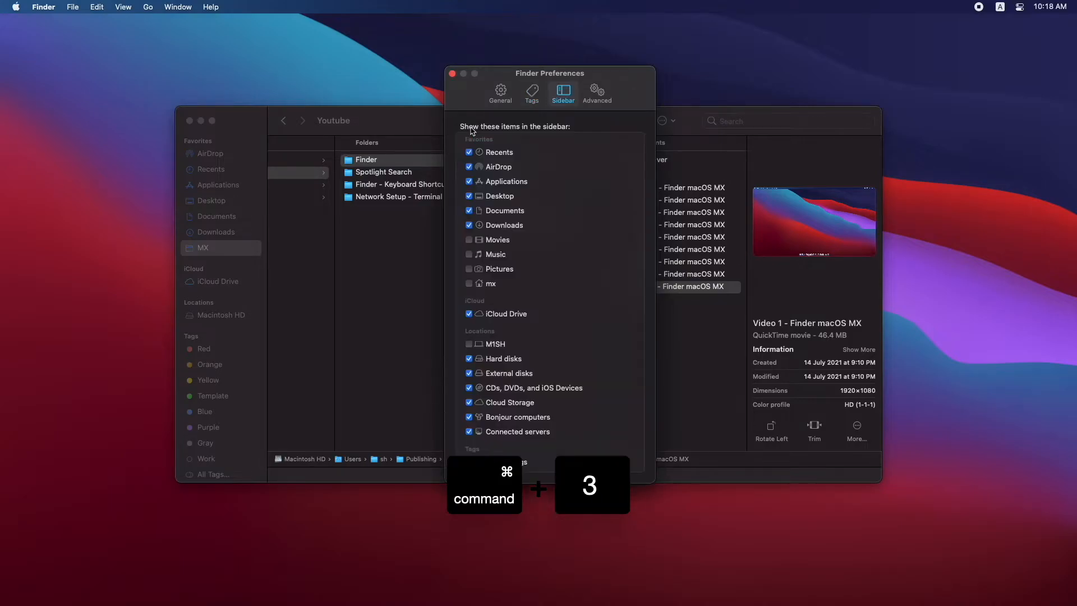
key(super+4)
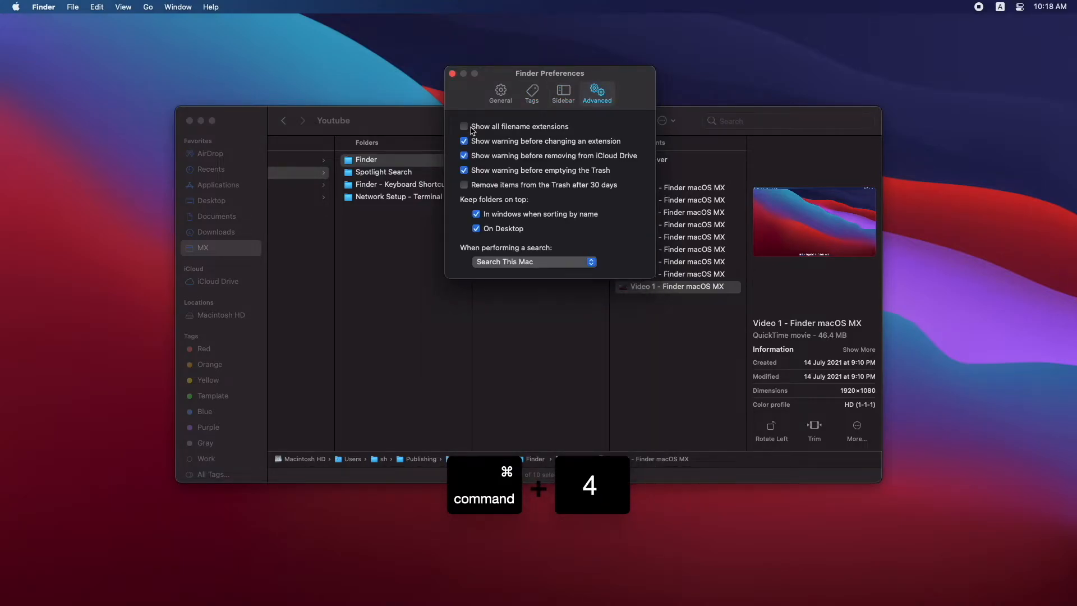
key(super+1)
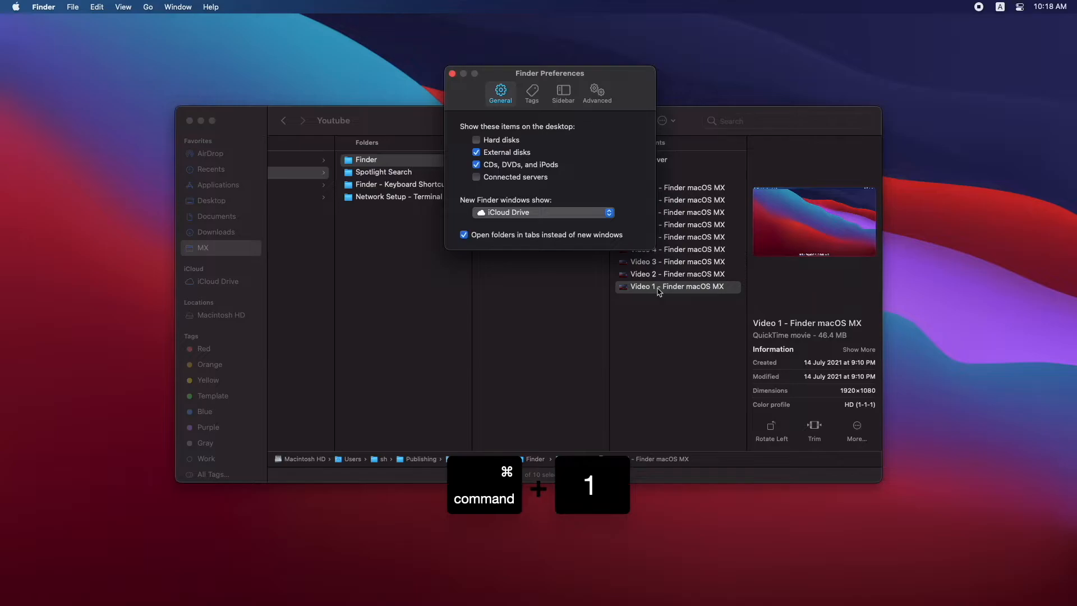
key(super+4)
key(super+w)
- Display the Youtube folder in icon view and examine the view options for that layout
key(super+1)
right_click(657, 372)
click(677, 450)
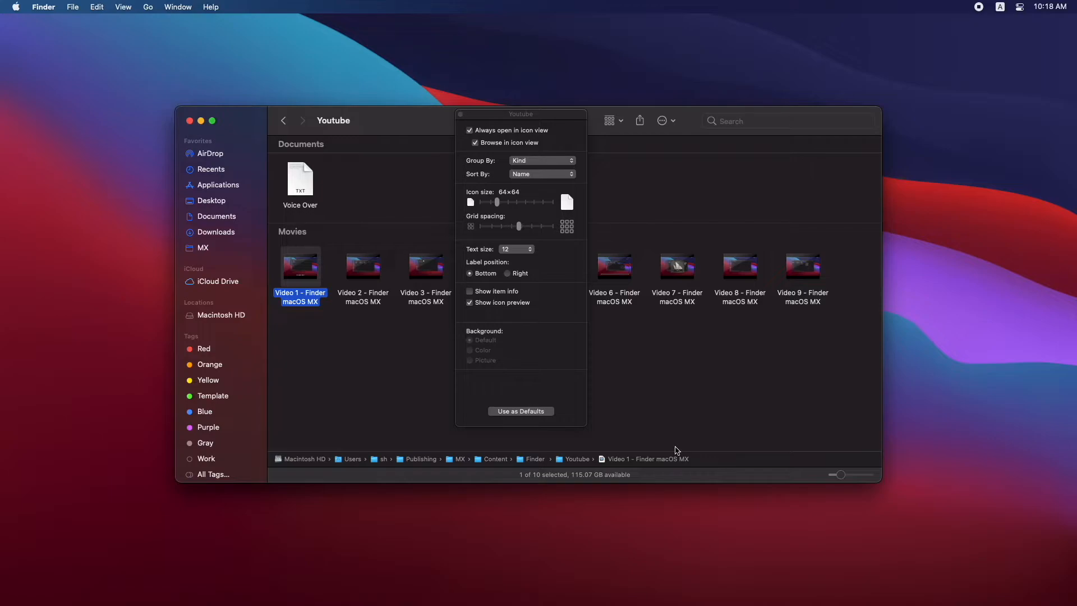
click(460, 114)
- Switch the Youtube folder to list view and examine its view options, including the available columns
key(super+2)
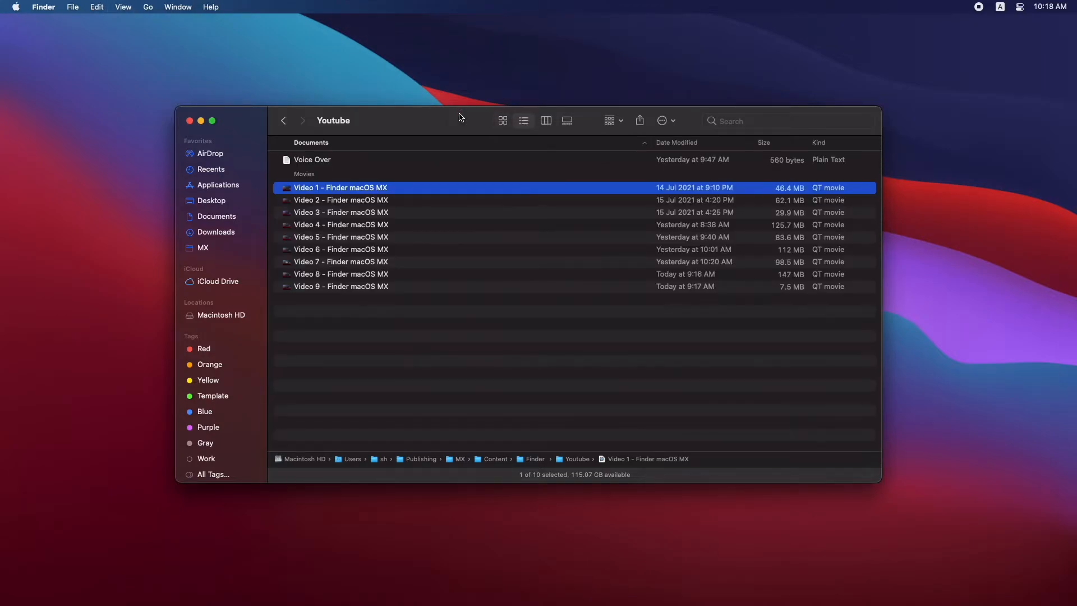
right_click(493, 359)
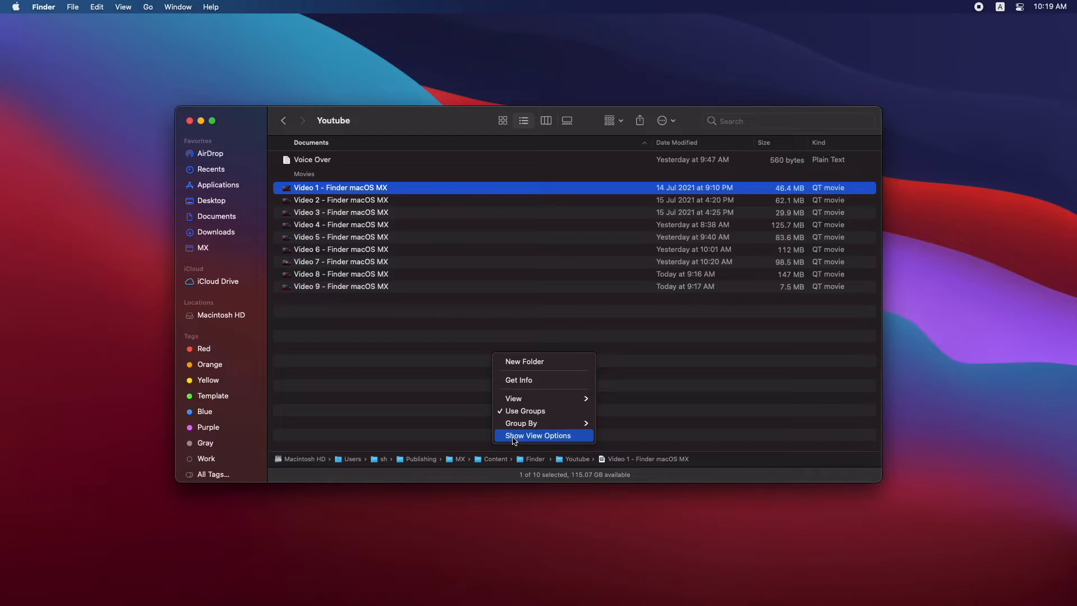
click(515, 440)
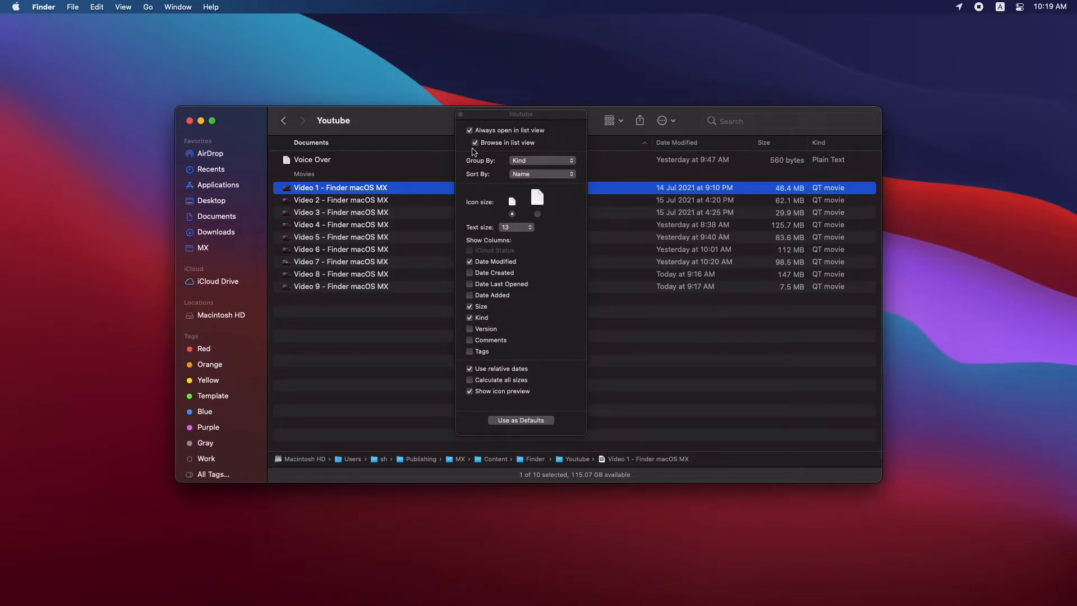
click(461, 115)
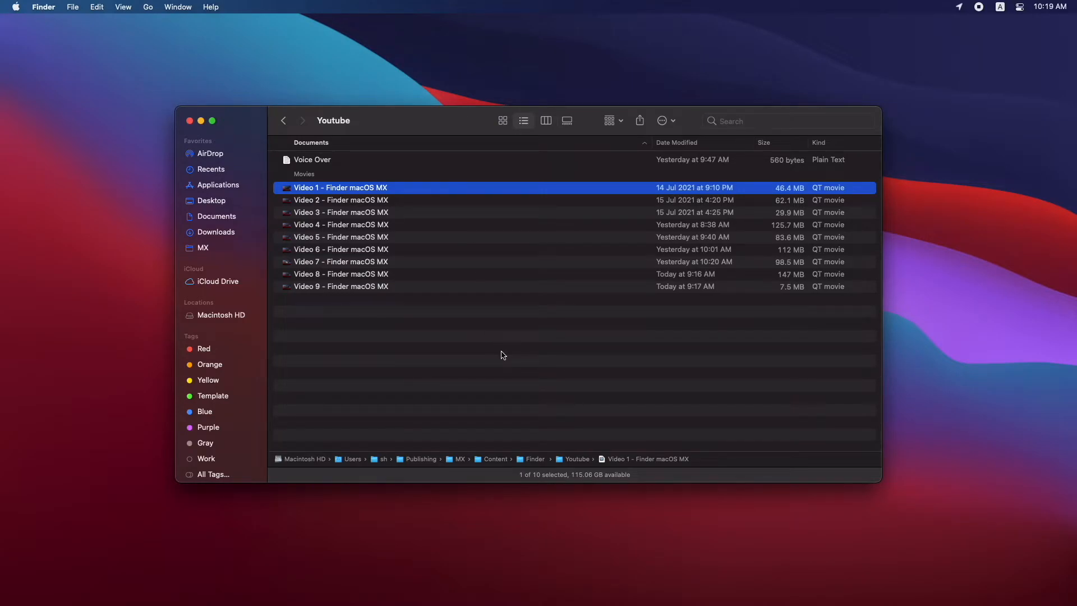
- Return the Youtube folder to column view and examine the column view options
key(super+3)
right_click(654, 352)
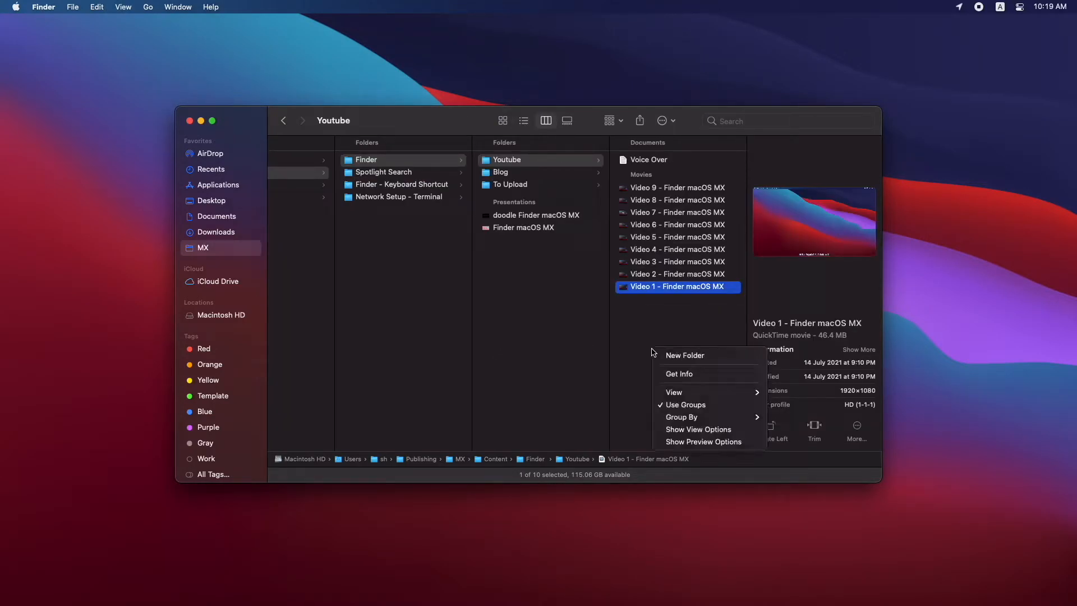
click(673, 432)
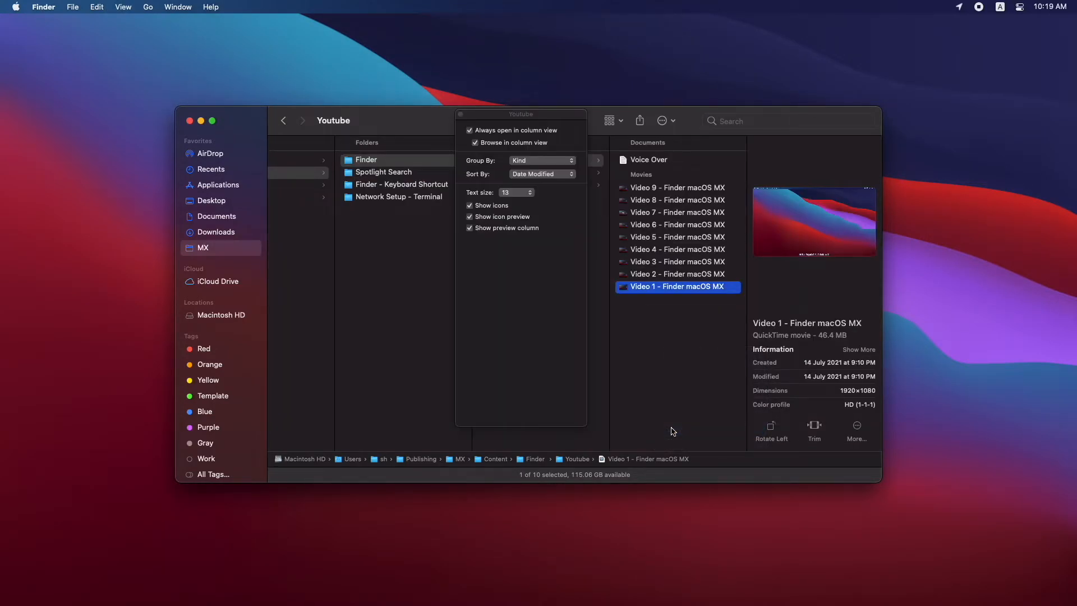
click(461, 116)
- Show the Youtube folder in gallery view and examine the gallery view options
key(super+4)
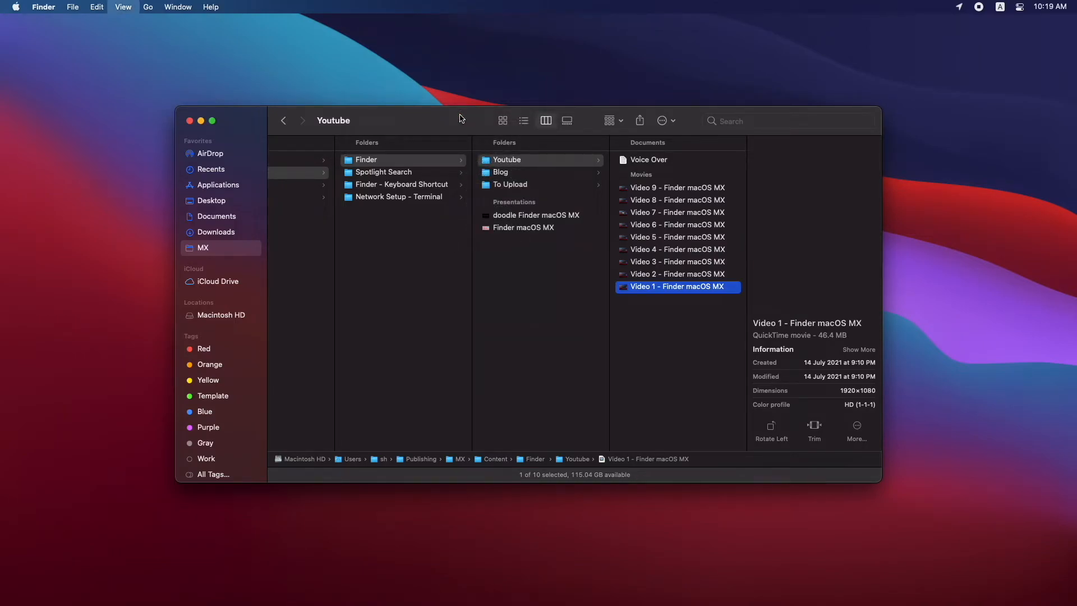
right_click(701, 409)
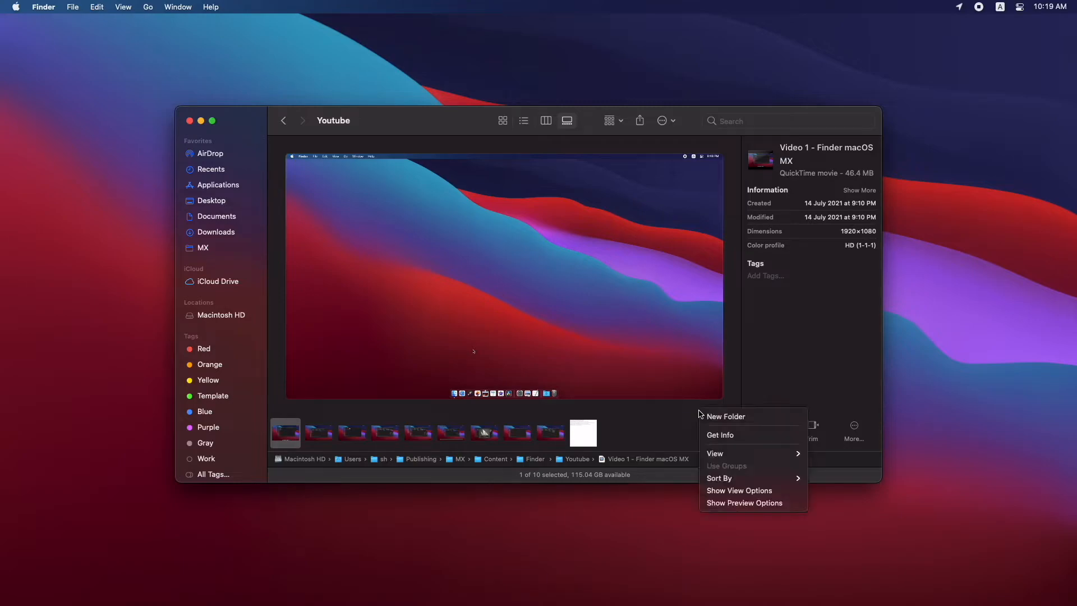
click(730, 495)
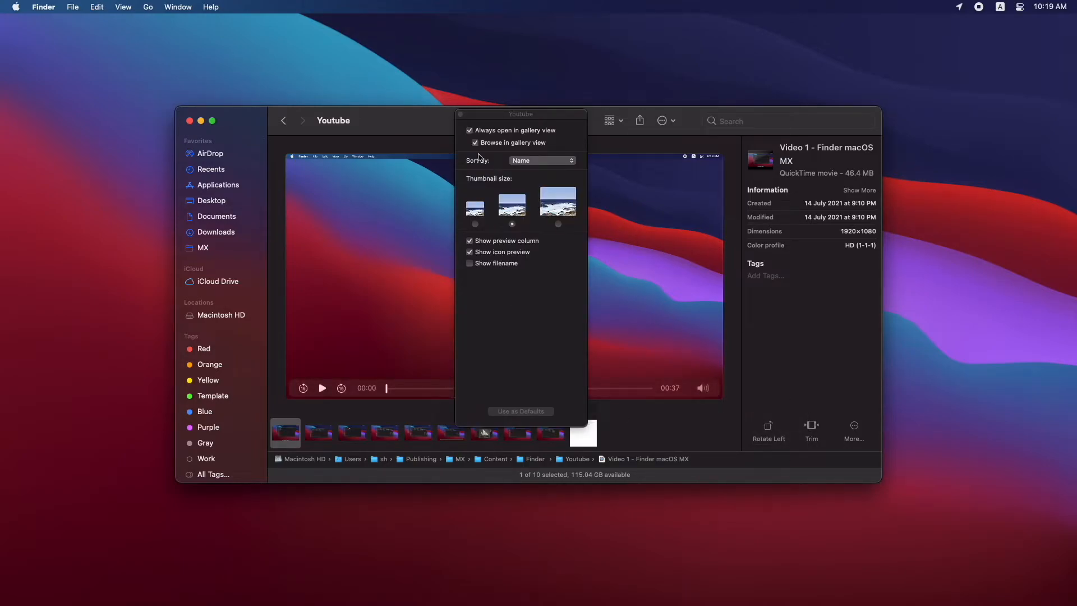
click(460, 114)
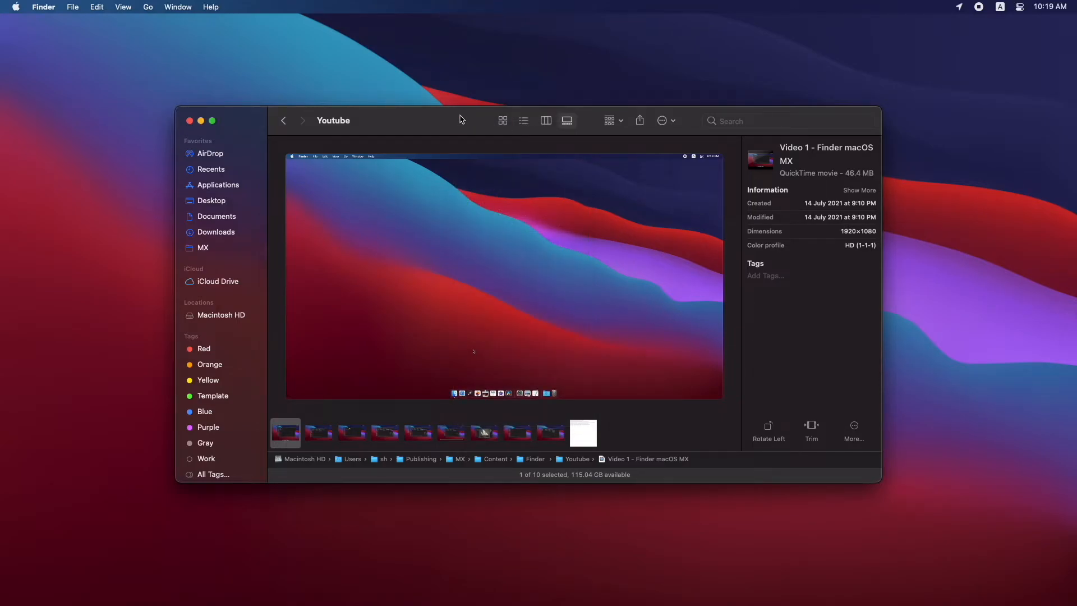
- In column view, enable all General information fields in the movie preview options and review Video 1's preview details
key(super+3)
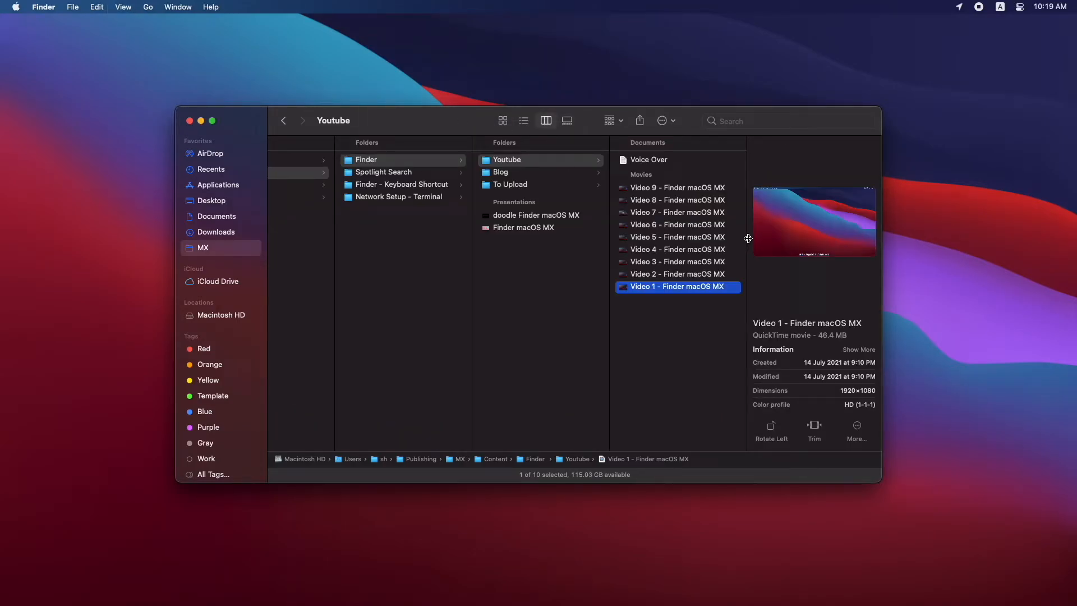
right_click(798, 282)
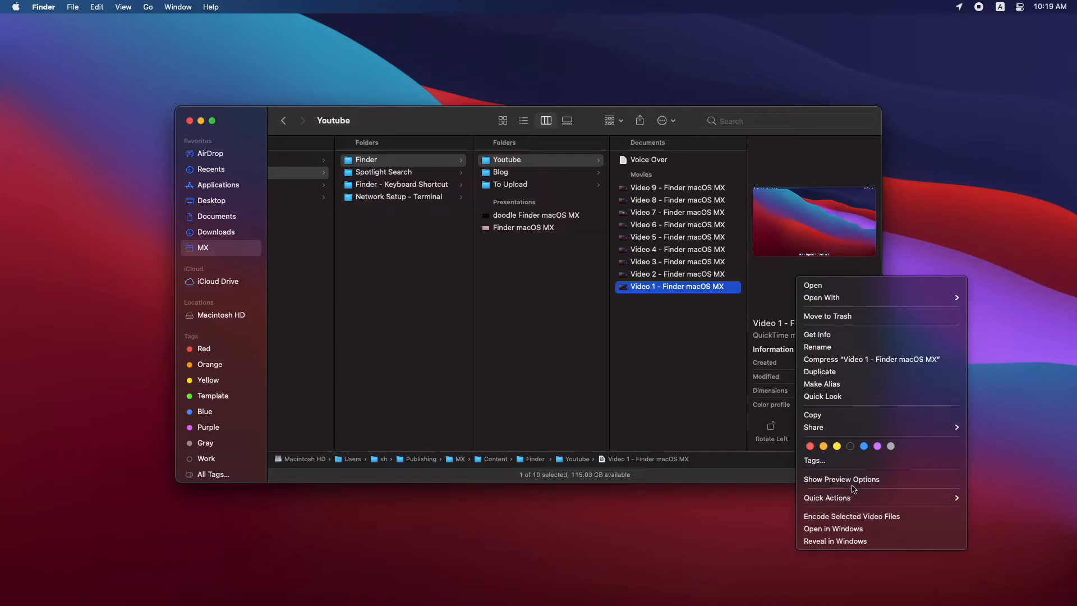
click(852, 480)
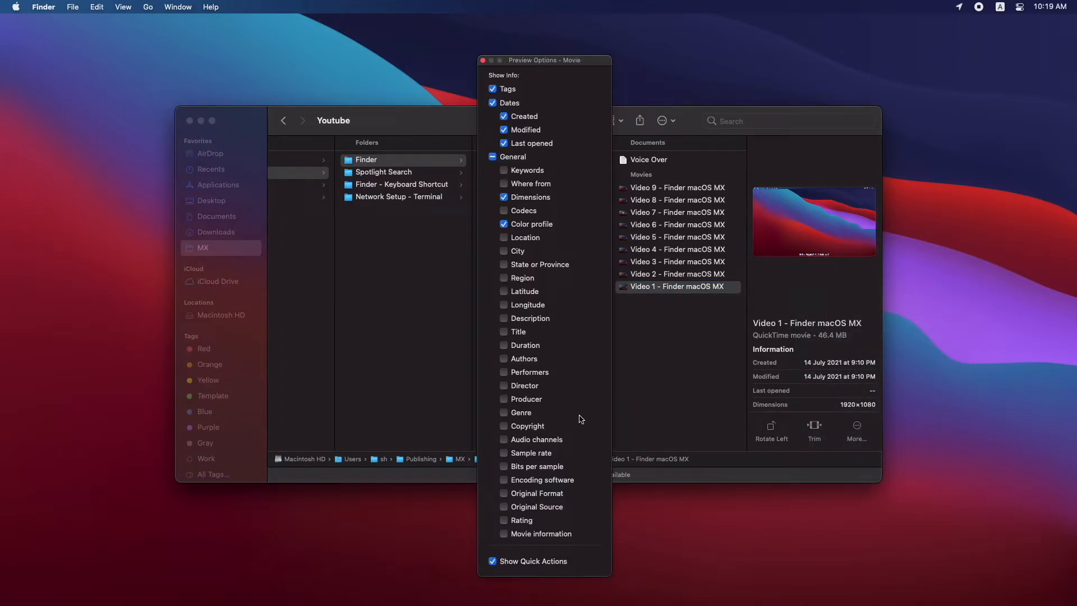
click(492, 158)
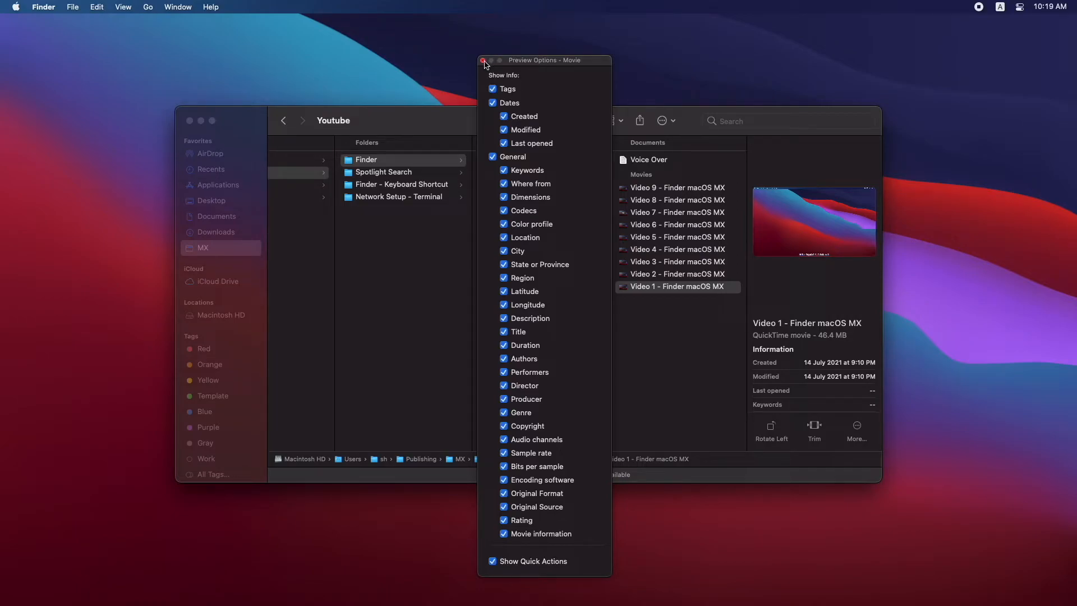
click(483, 60)
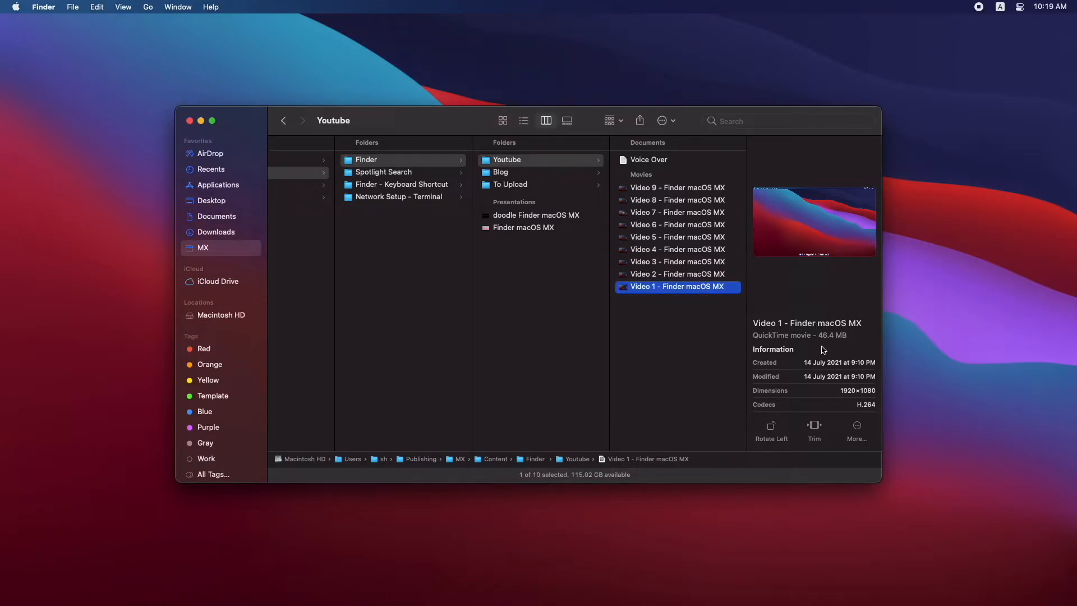
scroll(822, 349, down, 2)
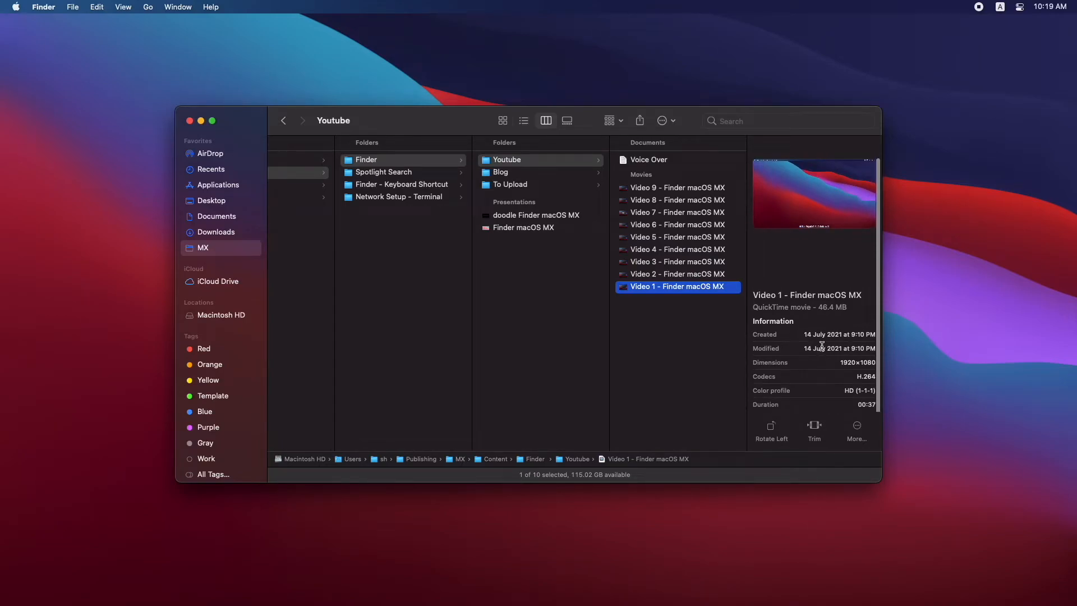
- Create a new folder named Video inside the Youtube folder
key(shift+super+n)
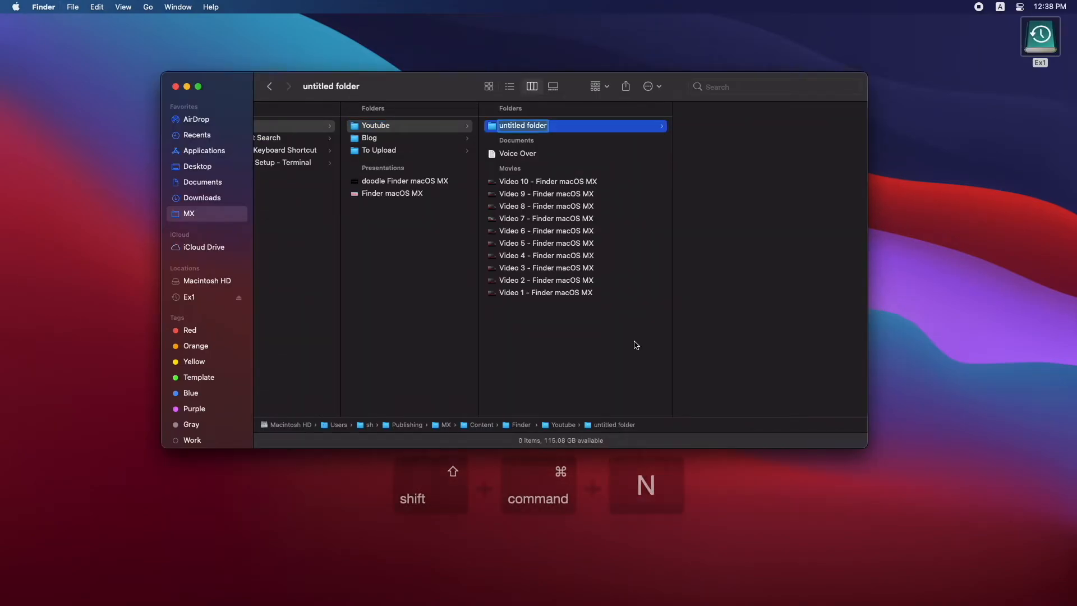
text(V)
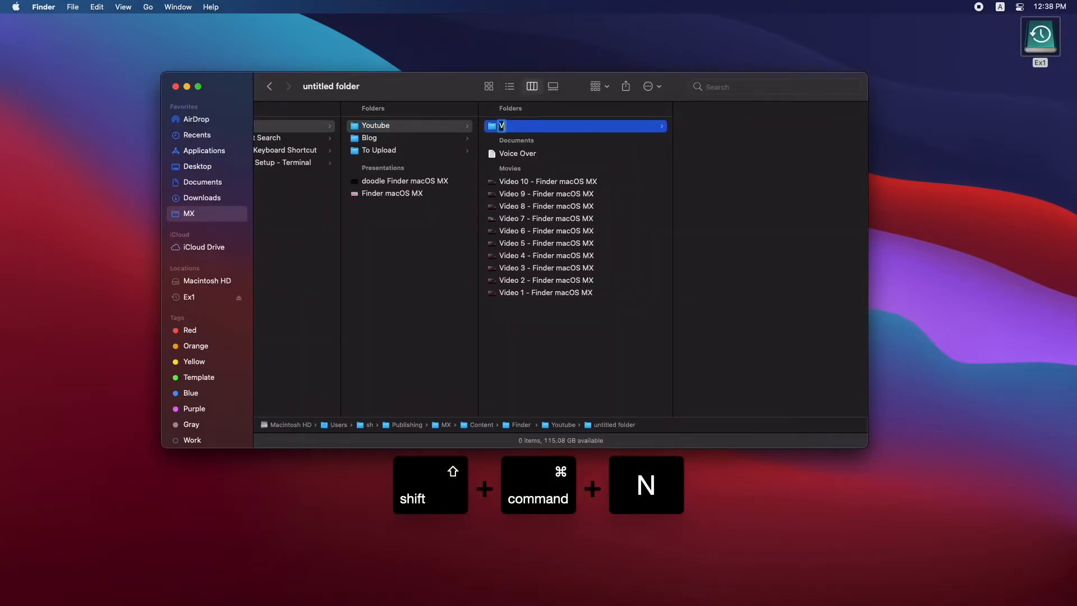
text(ideo)
key(Return)
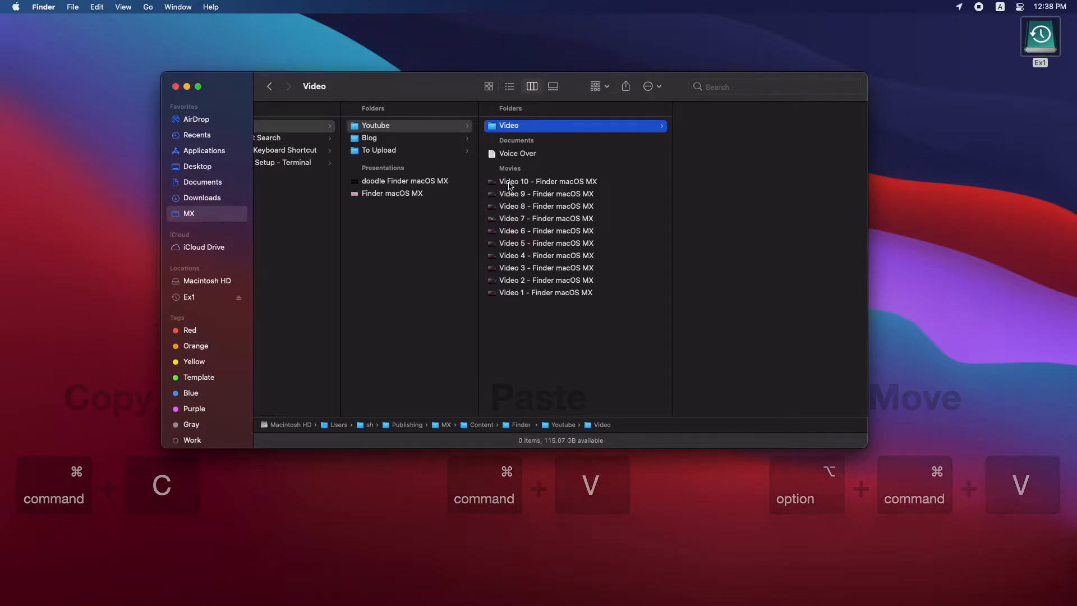
- Move Video 10 into the new Video folder and undo the move
drag(510, 187, 720, 146)
key(super+z)
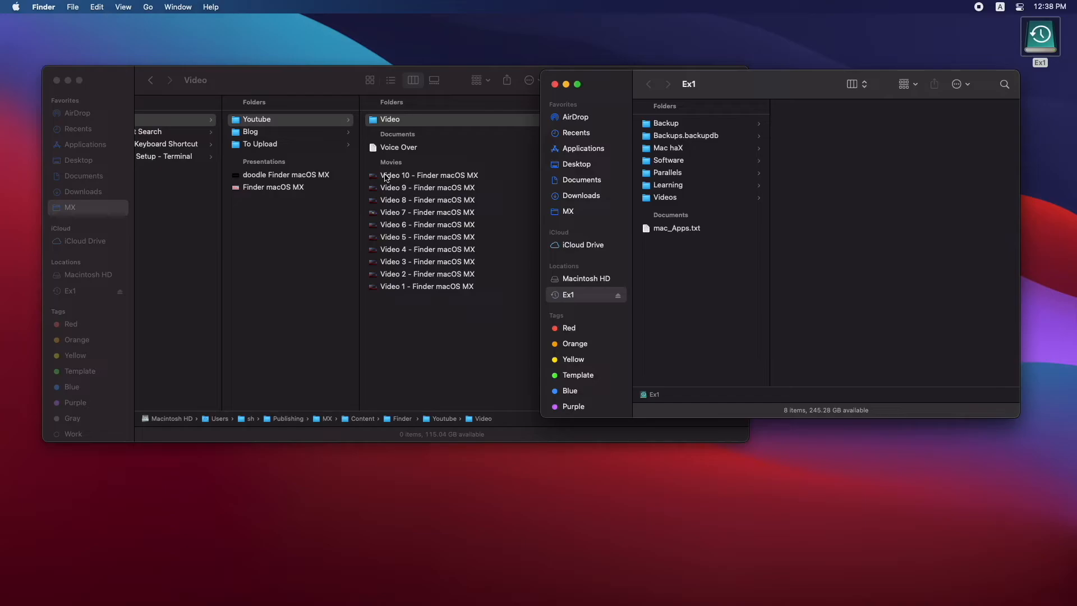
- Copy Video 10 from the Youtube folder to the top level of the Ex1 drive
drag(386, 177, 684, 287)
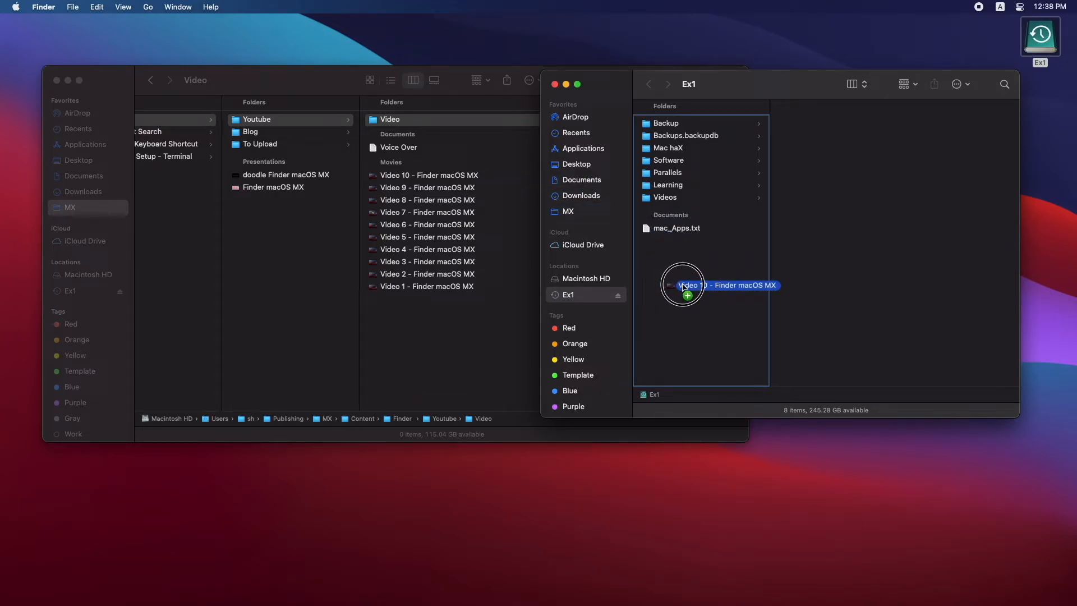
drag(683, 287, 684, 288)
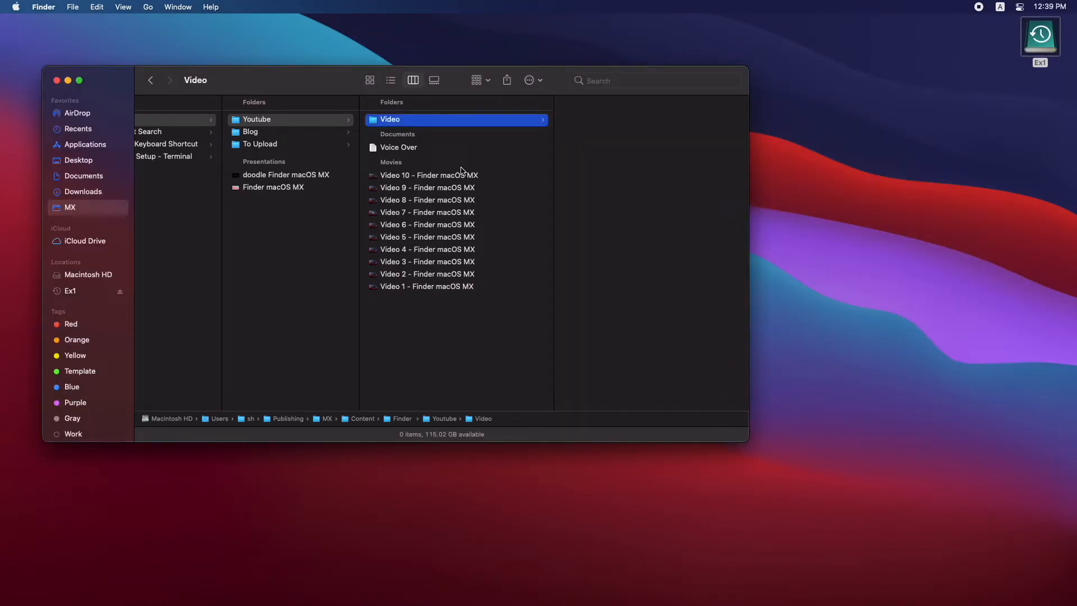
- Copy Video 10 to the clipboard and examine the paste command and its alternative for the Video folder
right_click(451, 177)
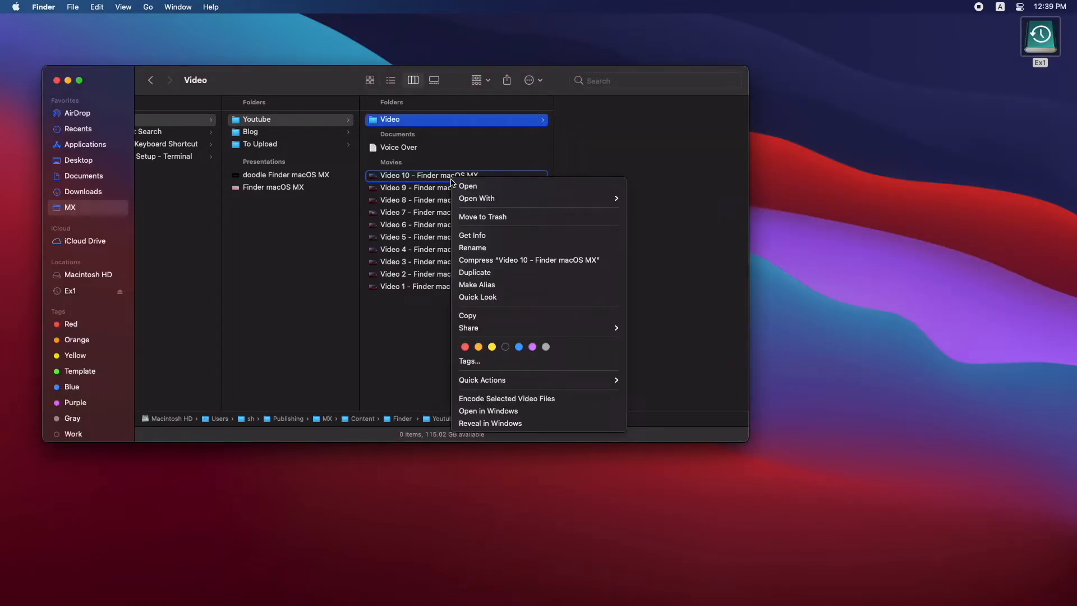
click(481, 315)
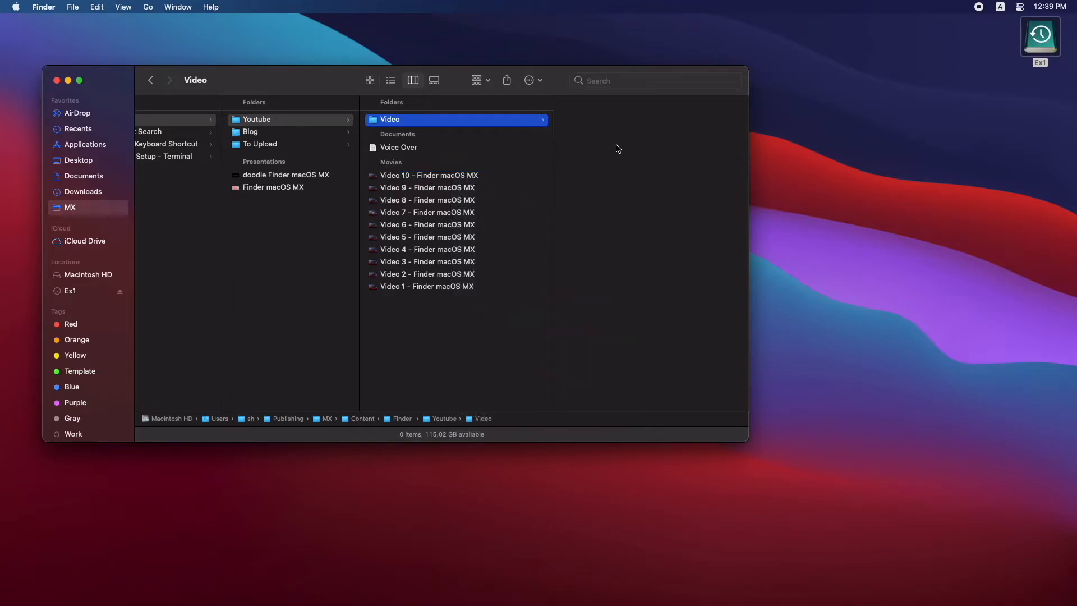
right_click(627, 133)
key(alt)
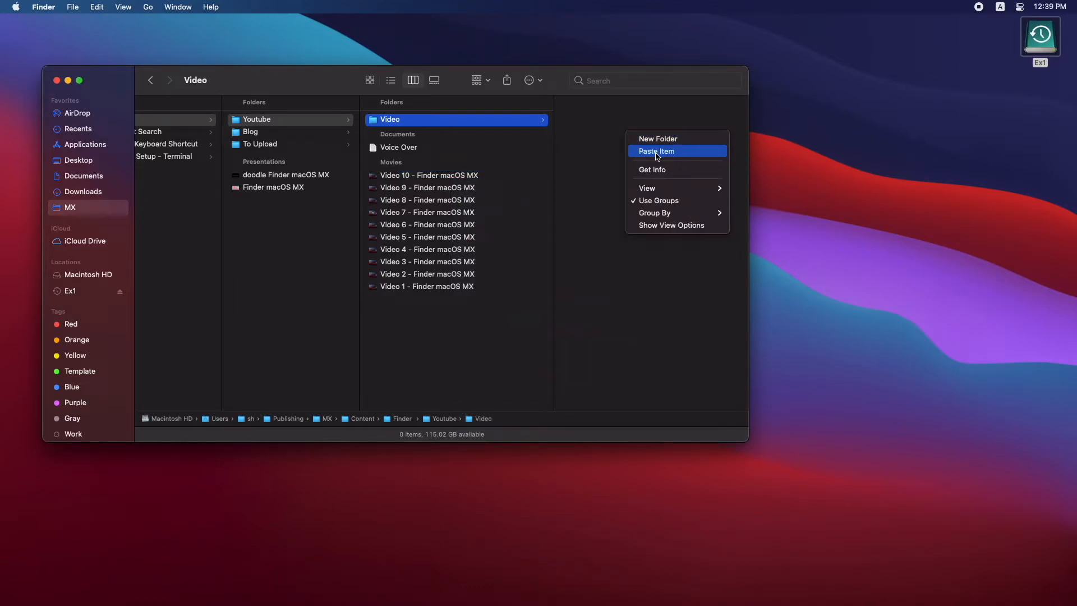
key(alt)
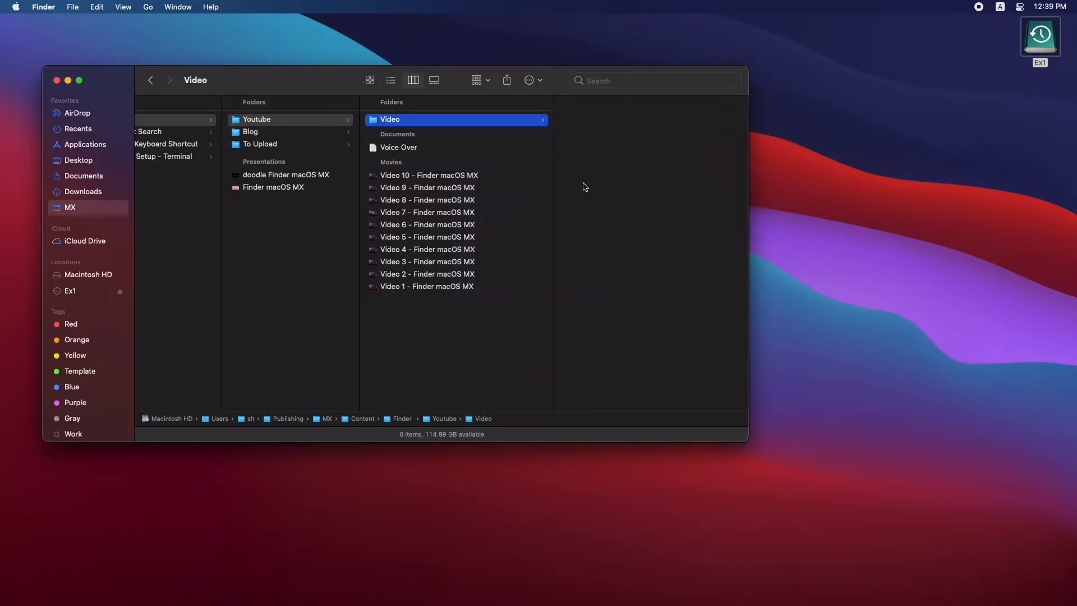
- Select the adjacent videos from Video 10 through Video 6 as one range, and clear the selection
click(449, 179)
shift+click(444, 225)
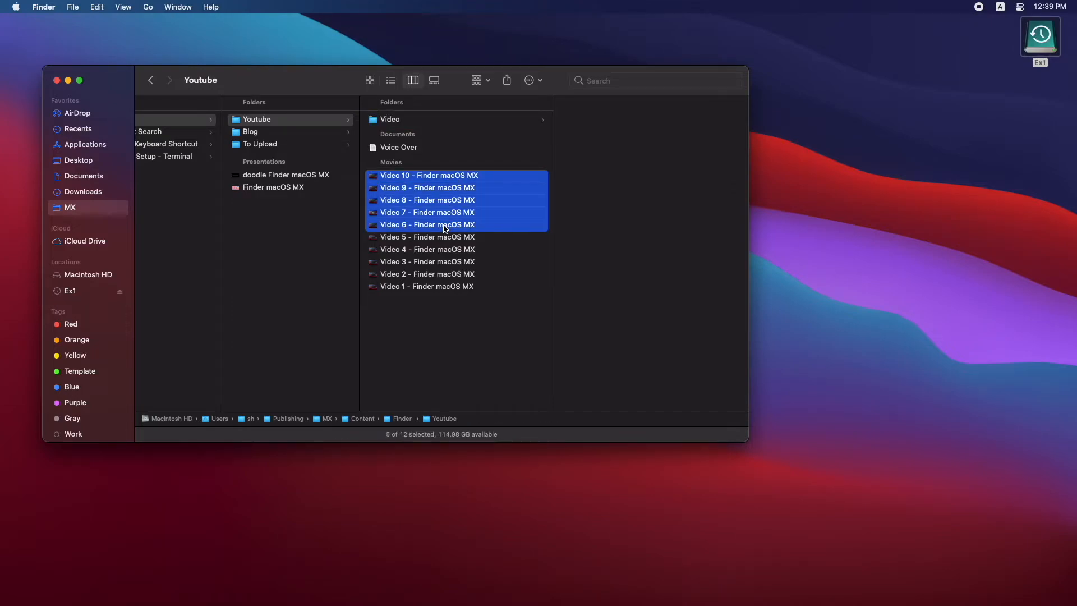
click(442, 334)
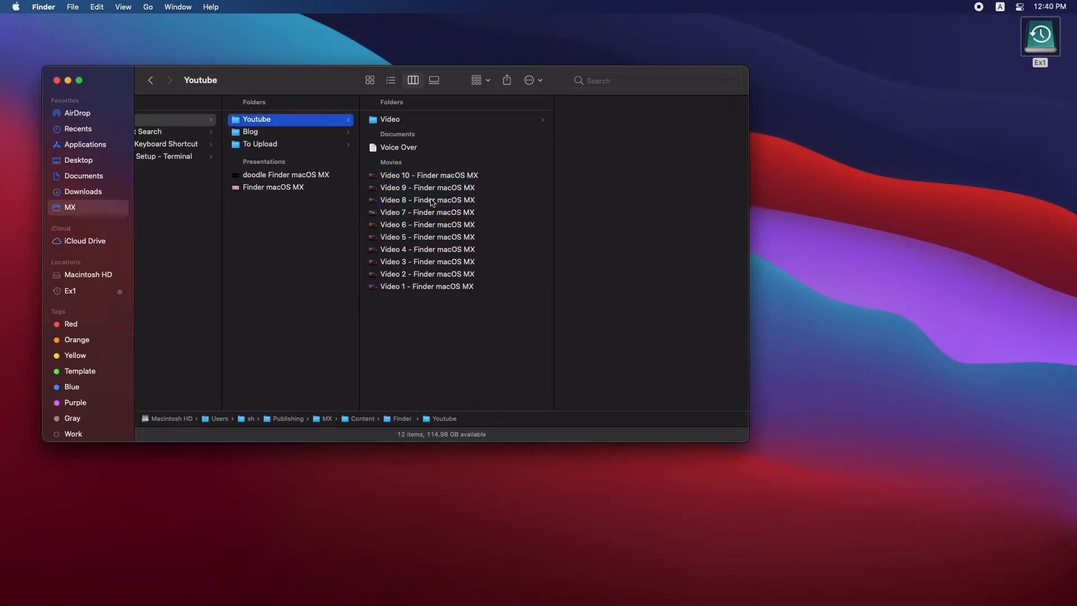
- Select the non-adjacent files Video 10, Video 6 and Video 3 together, and clear the selection
click(430, 177)
super+click(423, 226)
super+click(422, 262)
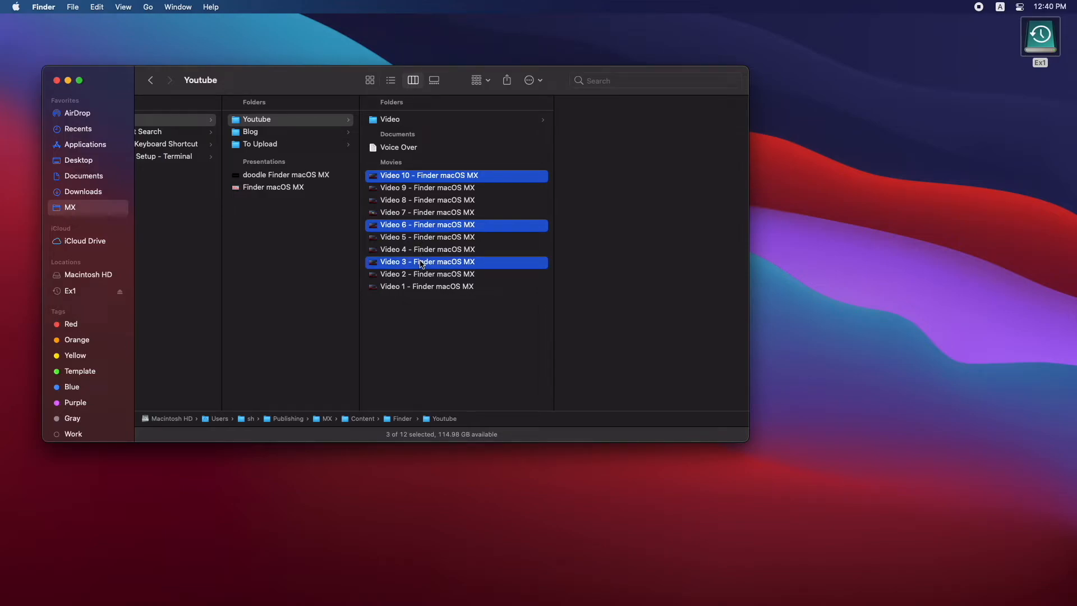
click(433, 311)
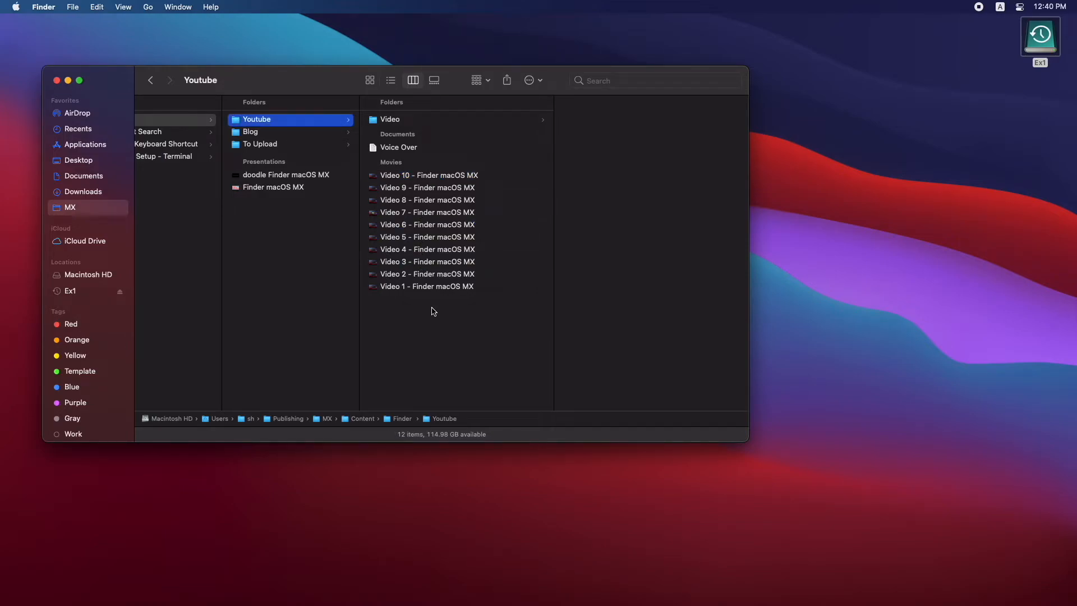
- Try two ways of duplicating Video 11 within the Youtube folder, moving the first copy to the Trash
key(super+d)
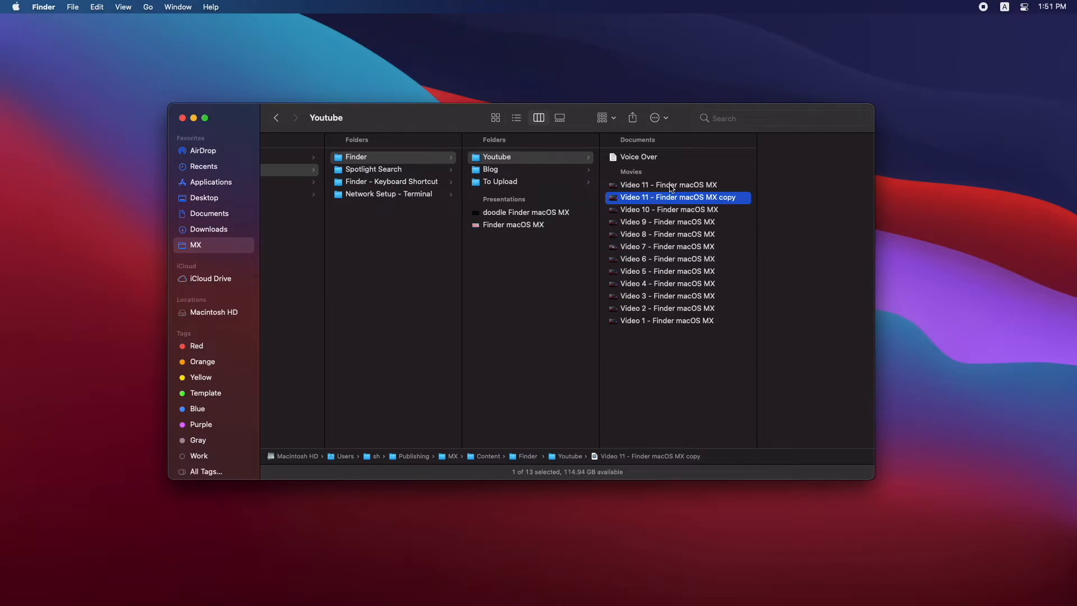
key(super+BackSpace)
drag(677, 190, 677, 194)
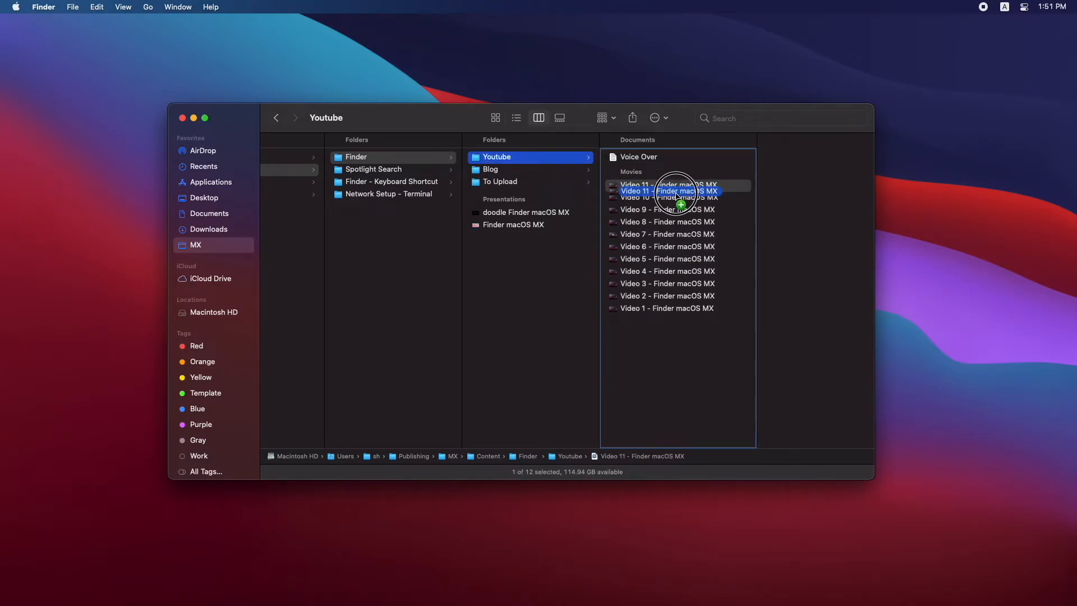
drag(677, 195, 678, 197)
- Group Video 1 through Video 5 into a new folder named Old files inside the Youtube folder
click(666, 309)
shift+click(673, 260)
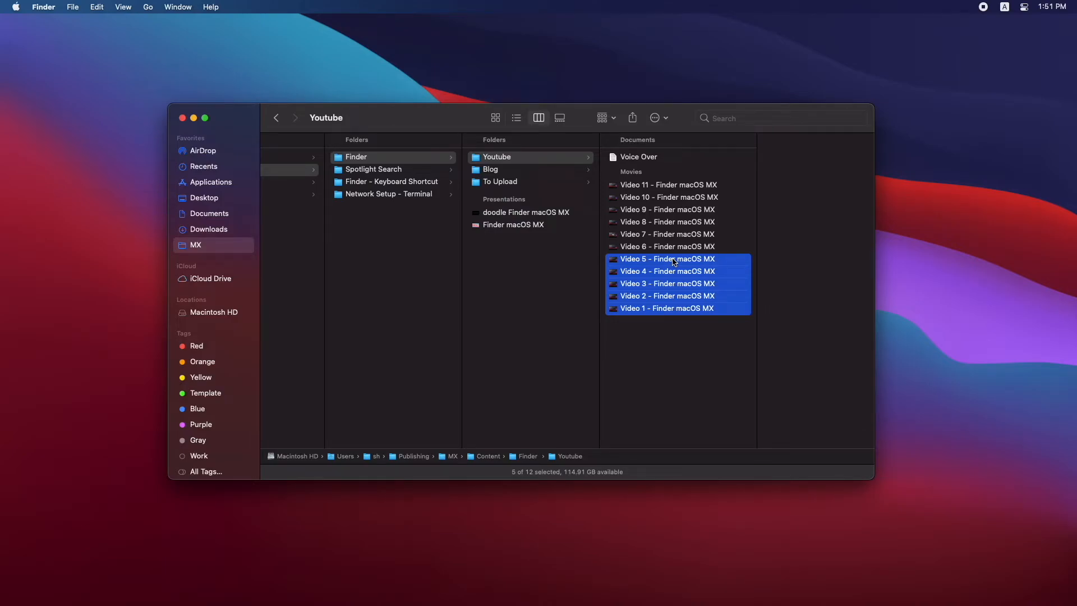
key(super+ctrl+n)
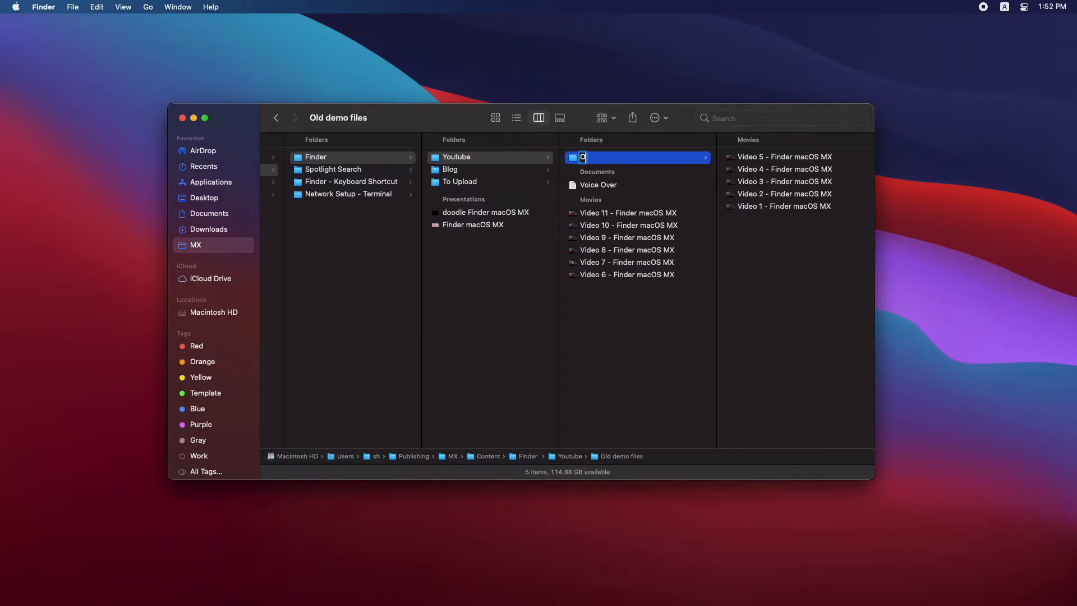
text(Old files)
key(Return)
- Edit the end of the file name of Video 5 in the Old files folder, re-entering MX
key(Right)
key(Return)
key(Right)
key(BackSpace)
key(BackSpace)
key(BackSpace)
text(MX)
key(Return)
- Batch rename the five videos in the Old files folder by adding the text Old before each name
drag(774, 227, 773, 162)
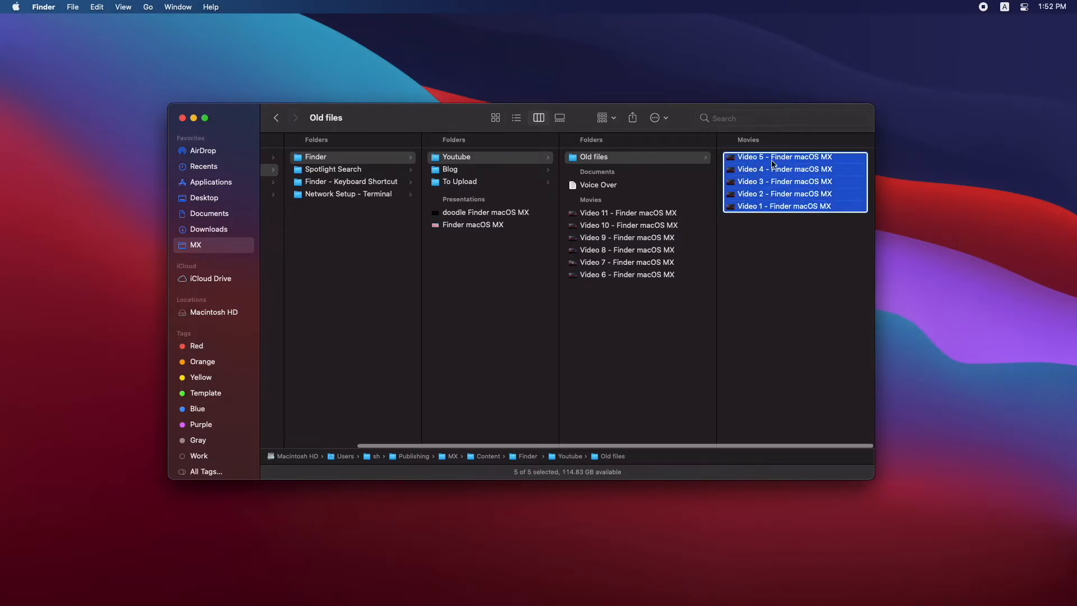
right_click(773, 162)
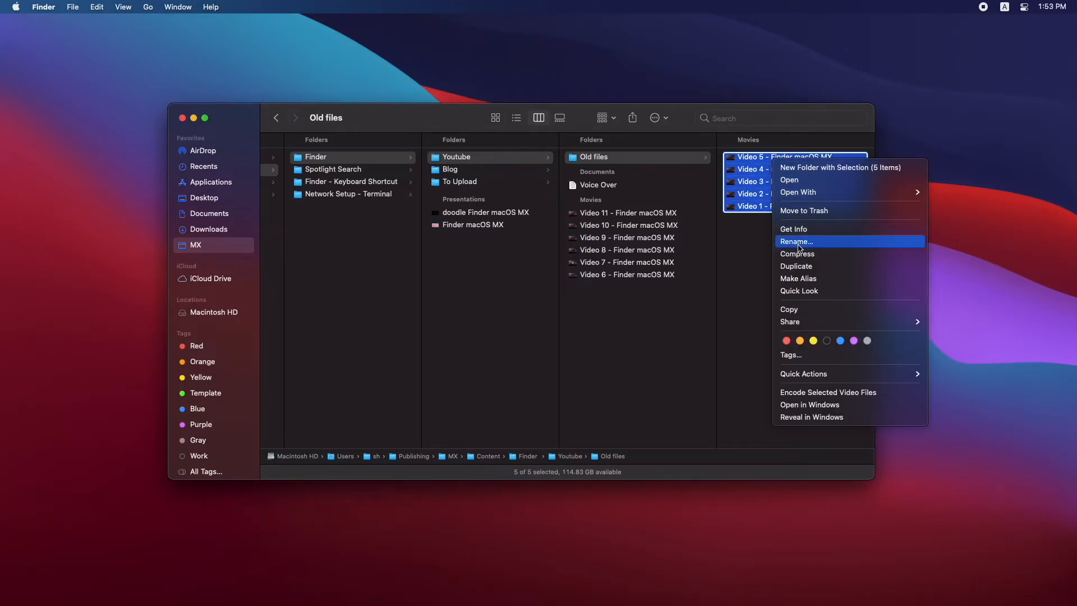
click(800, 247)
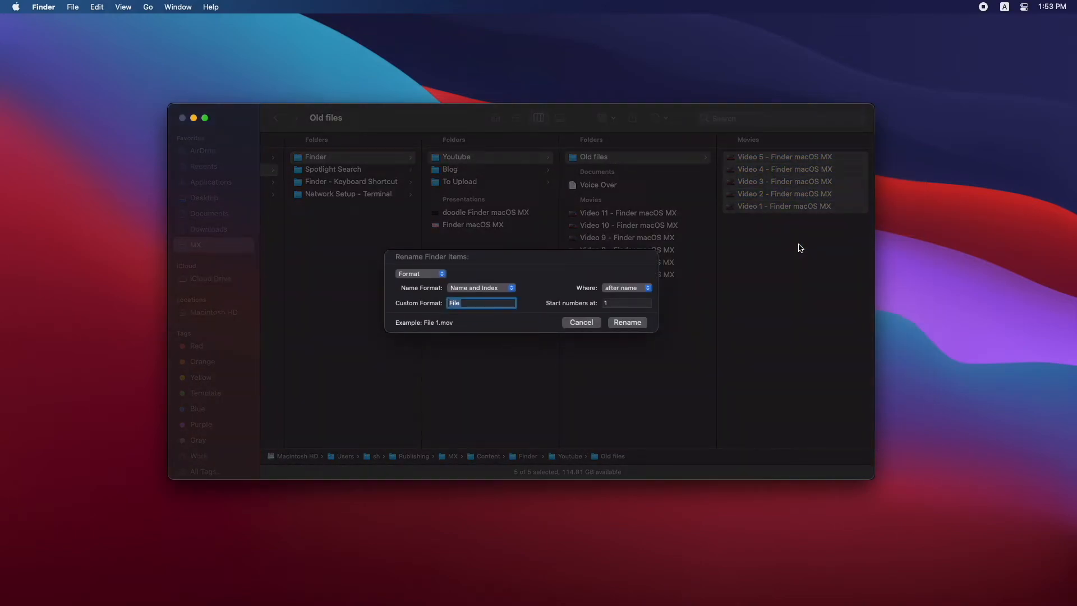
click(442, 274)
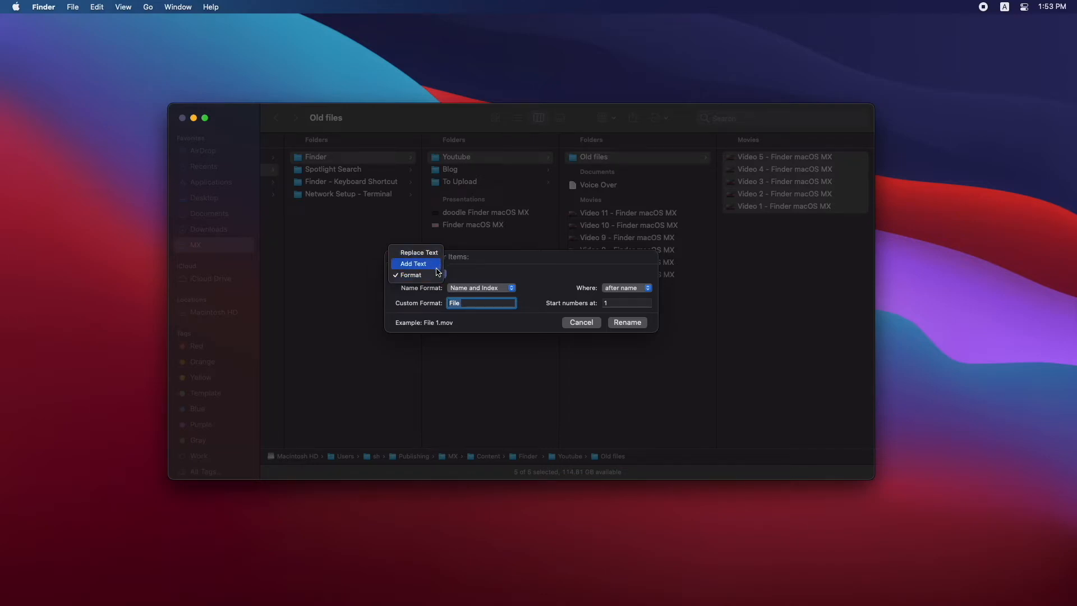
click(413, 264)
click(617, 290)
click(621, 303)
text(Old)
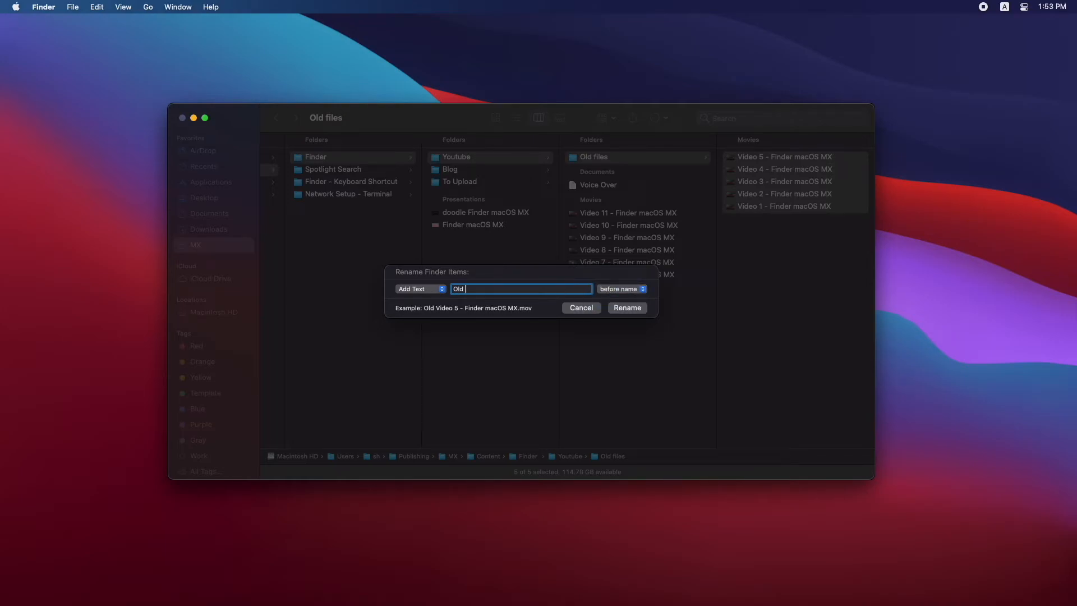
click(640, 309)
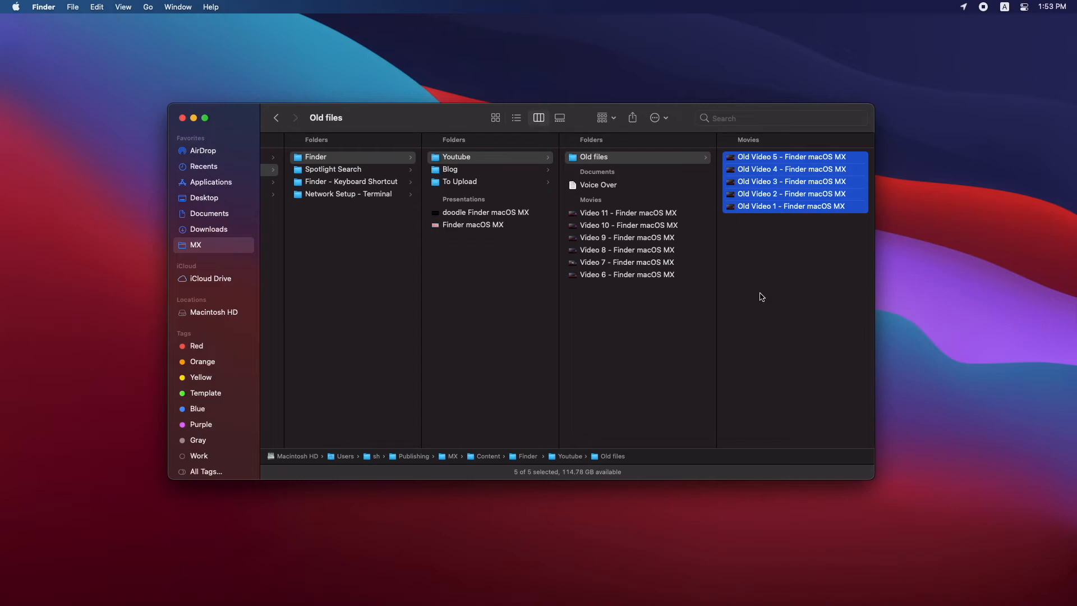
- Undo the recent renames in the Old files folder
click(761, 296)
key(super+z)
key(super+z)
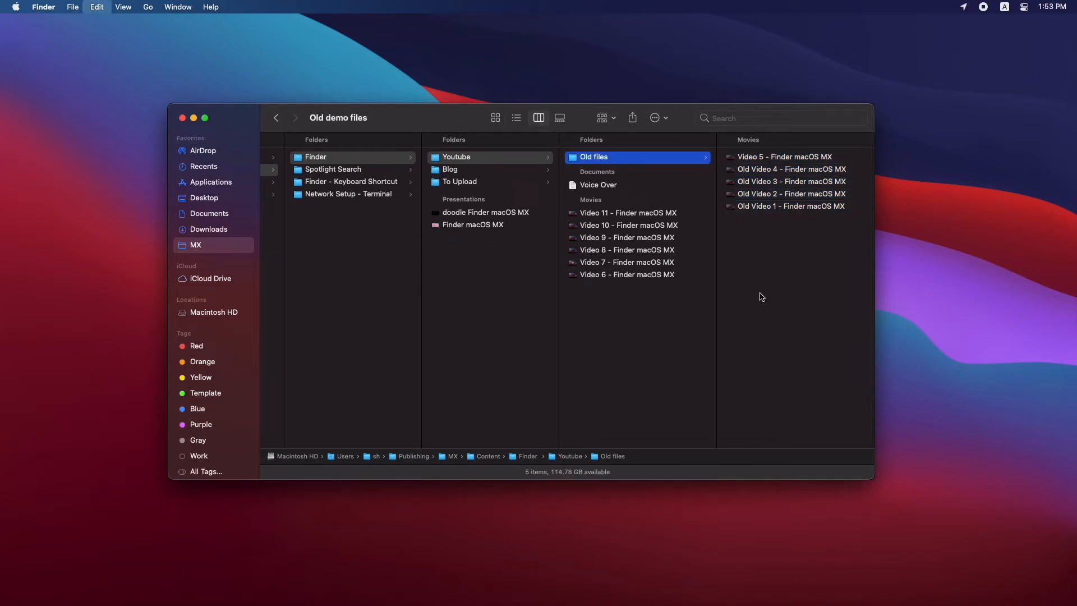
key(super+z)
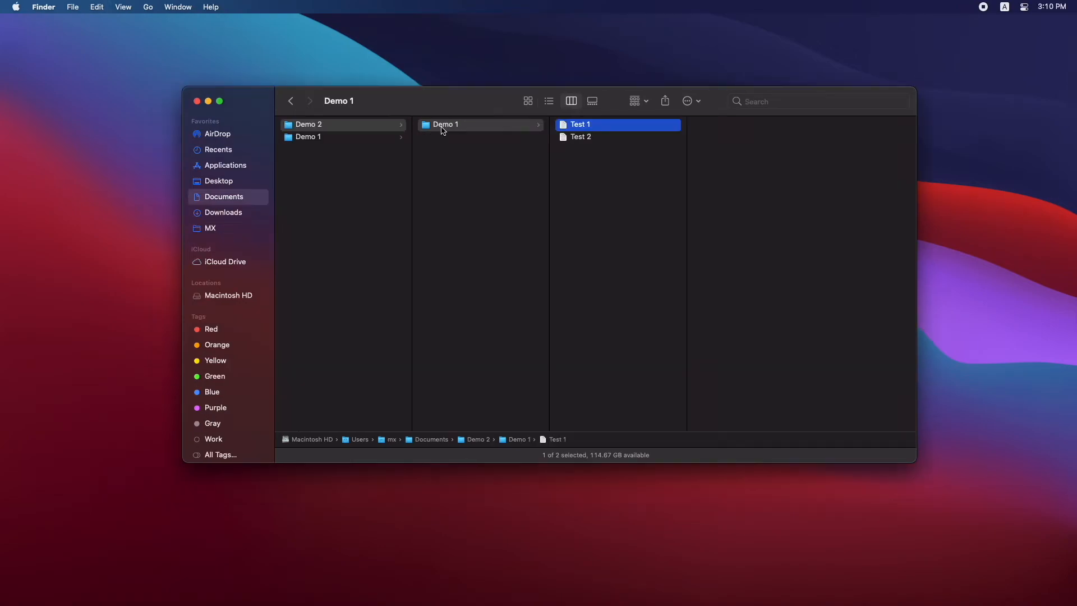
- Try to copy the nested Demo 1 folder into Documents and to move Test 1 into Demo 1, stopping both operations
drag(445, 127, 376, 223)
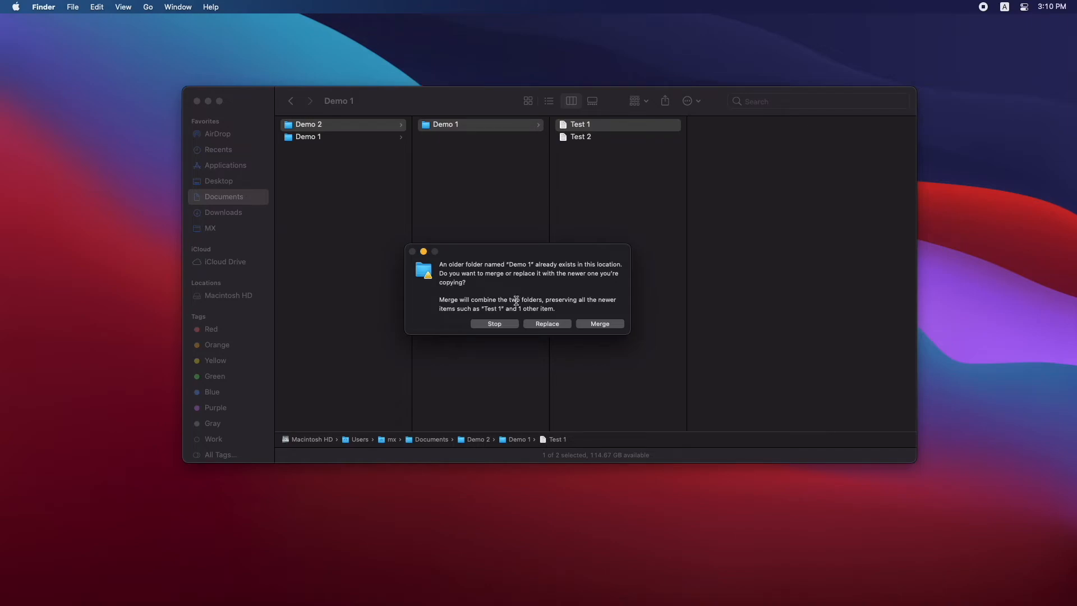
click(490, 325)
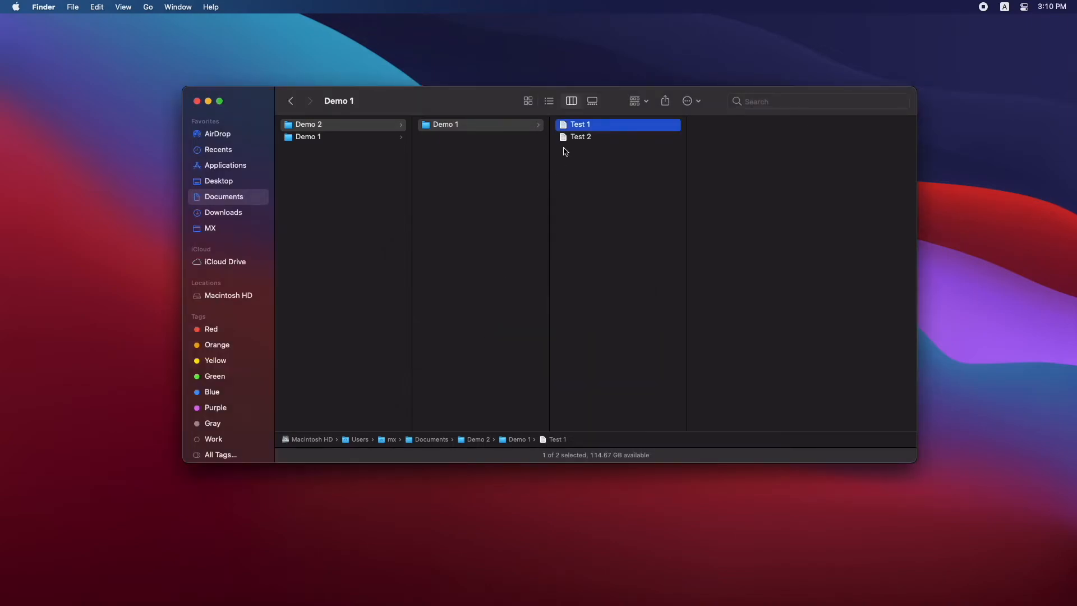
click(572, 170)
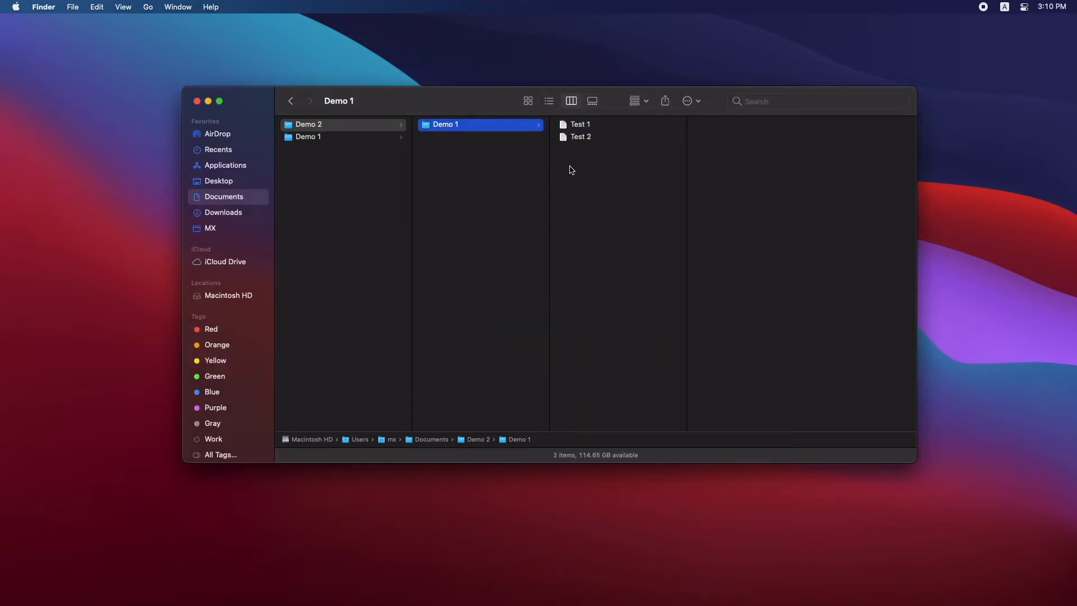
drag(582, 174, 473, 168)
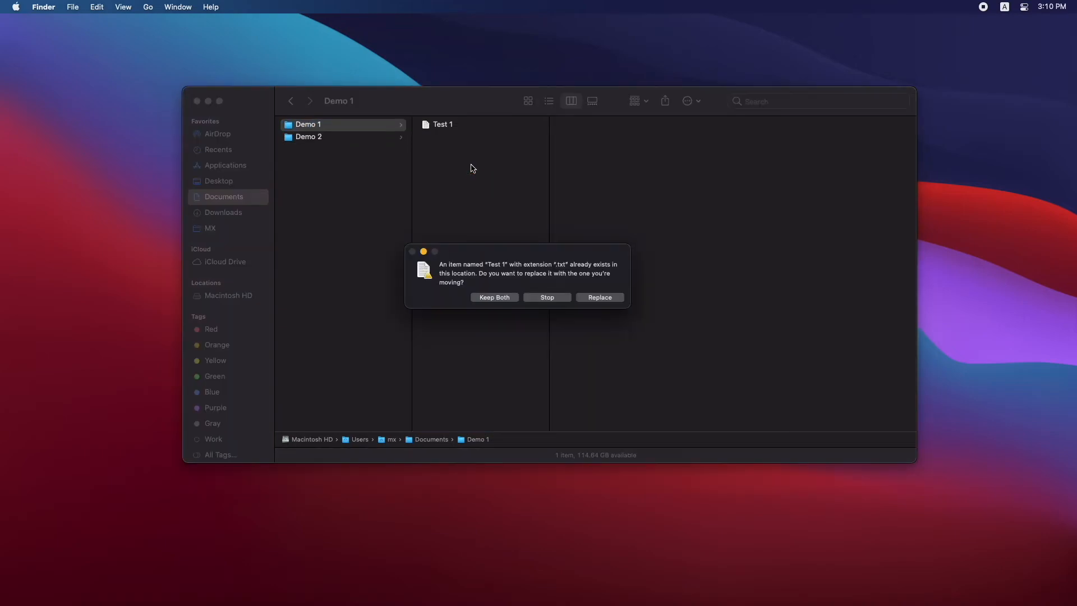
click(554, 300)
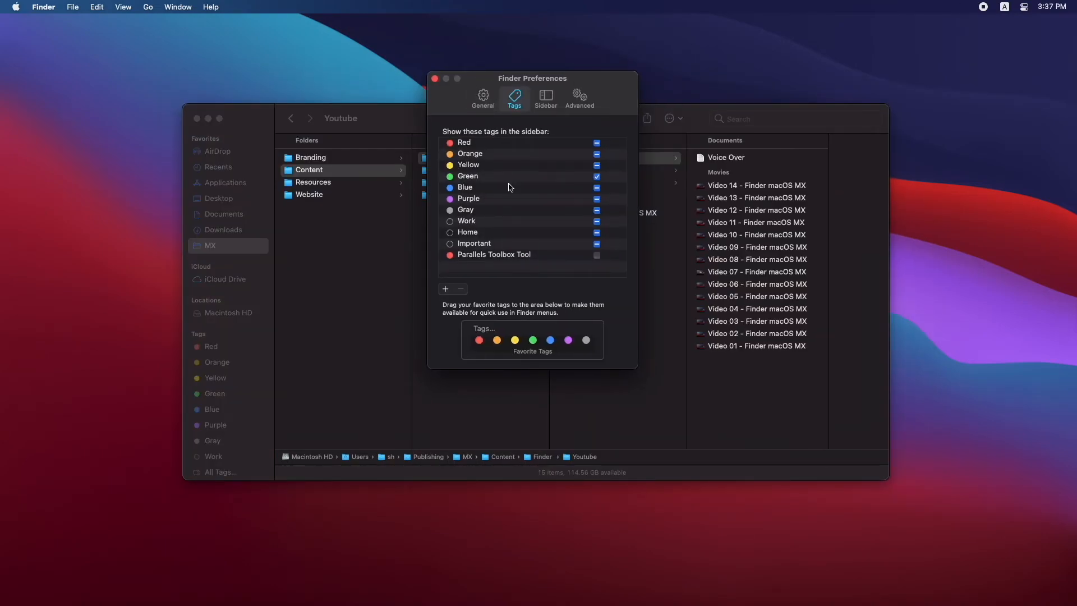
- Create a tag named Project X with a chosen color, and delete it again
click(445, 288)
text(Project X)
click(450, 142)
click(477, 160)
click(461, 289)
click(567, 265)
- Rename the Red tag as On Going
right_click(459, 143)
click(481, 151)
text(On Going)
key(Return)
- Rename the Green tag as Publish and move it to second place among the favorite tags
click(474, 177)
click(474, 177)
text(Publish)
key(Return)
drag(532, 341, 499, 343)
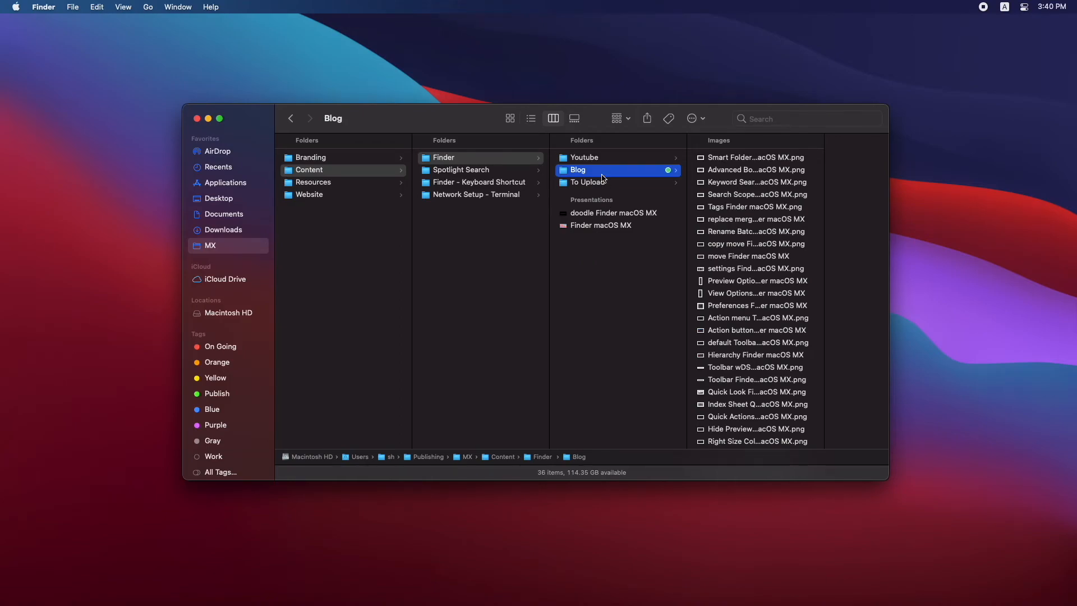
- View the tag options for the Blog folder, and assign the red On Going tag to the Youtube folder
right_click(603, 174)
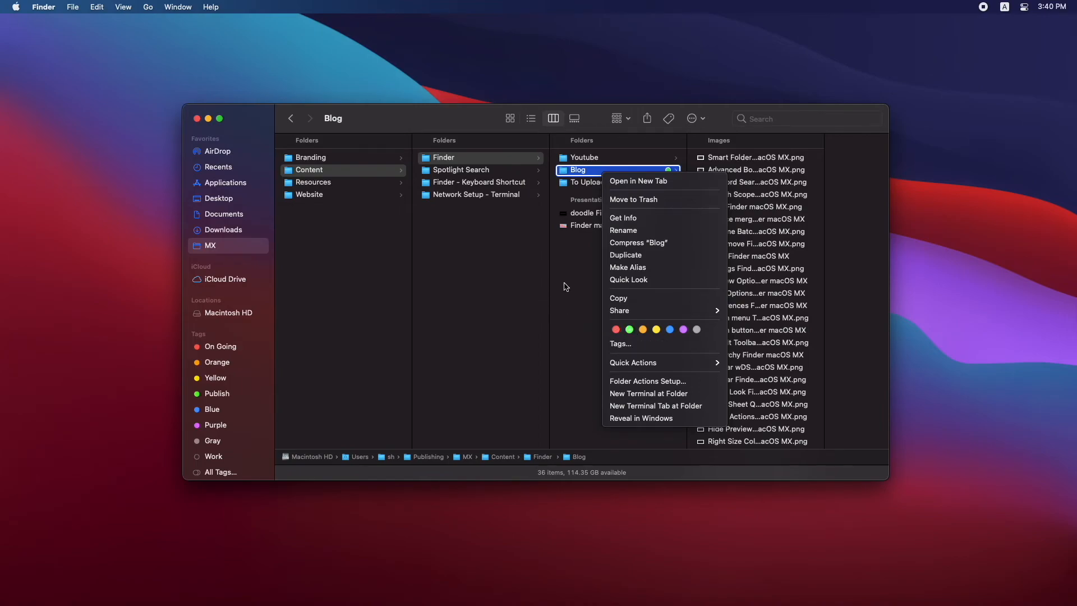
click(565, 284)
click(627, 159)
key(ctrl+1)
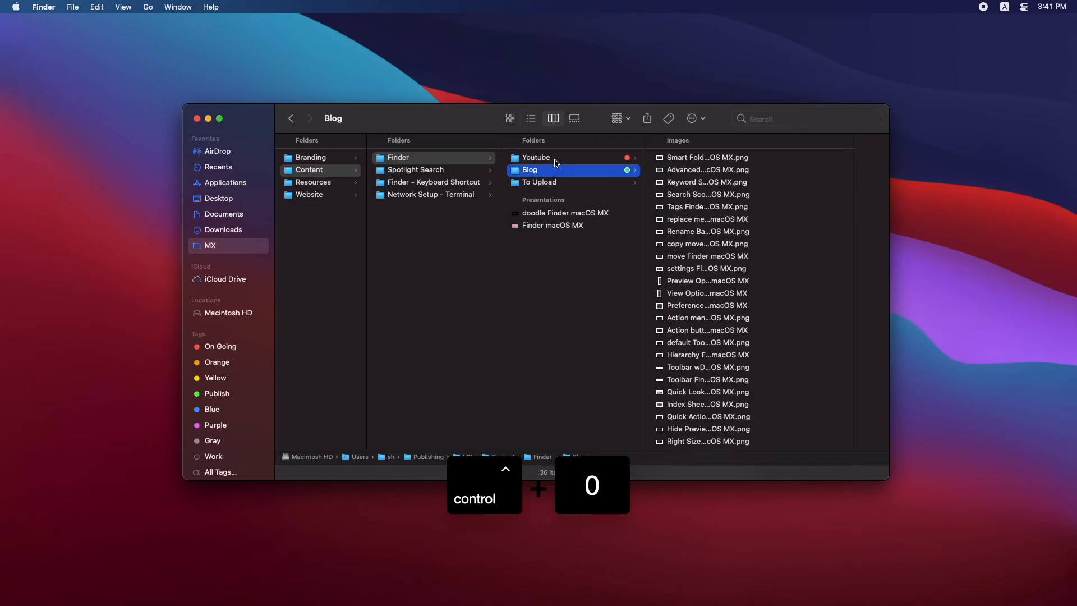
- Remove all tags from the Youtube and Blog folders together
shift+click(555, 159)
key(ctrl+0)
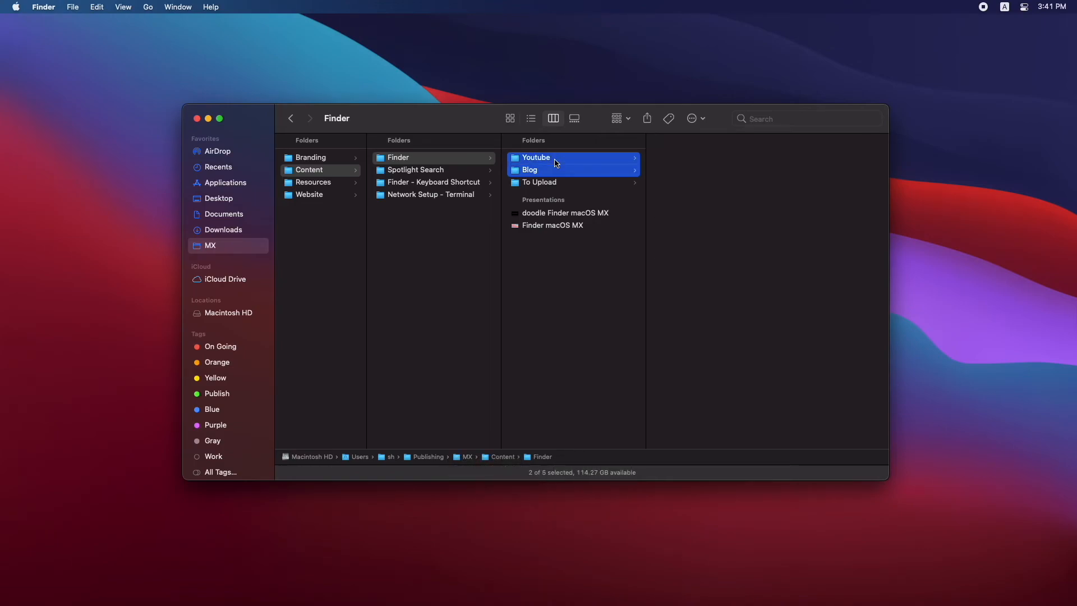
click(560, 354)
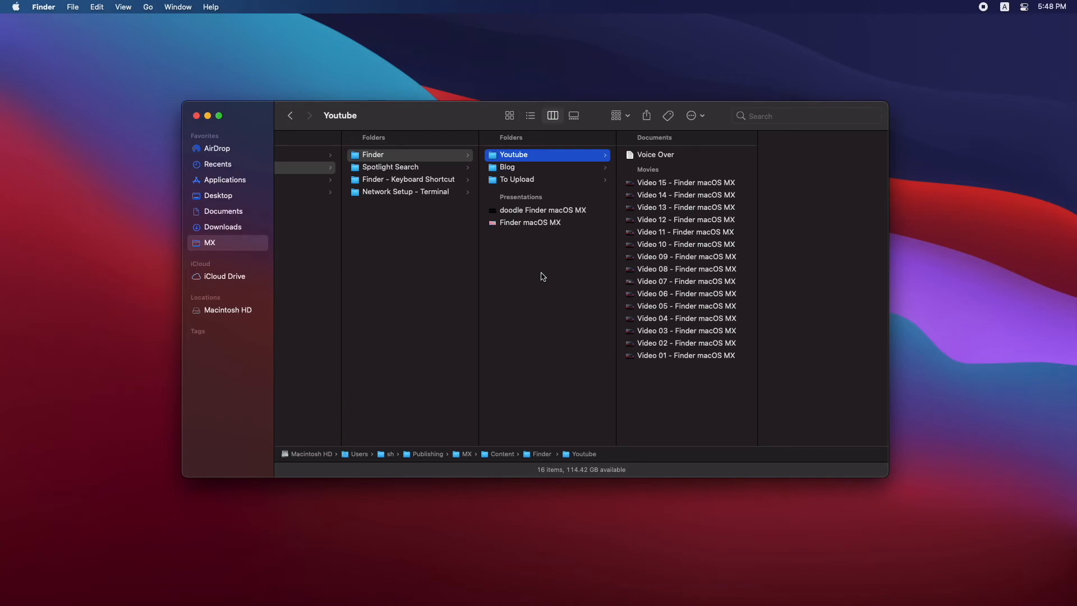
- Set the default search scope to Search the Current Folder and close the preferences
key(super+comma)
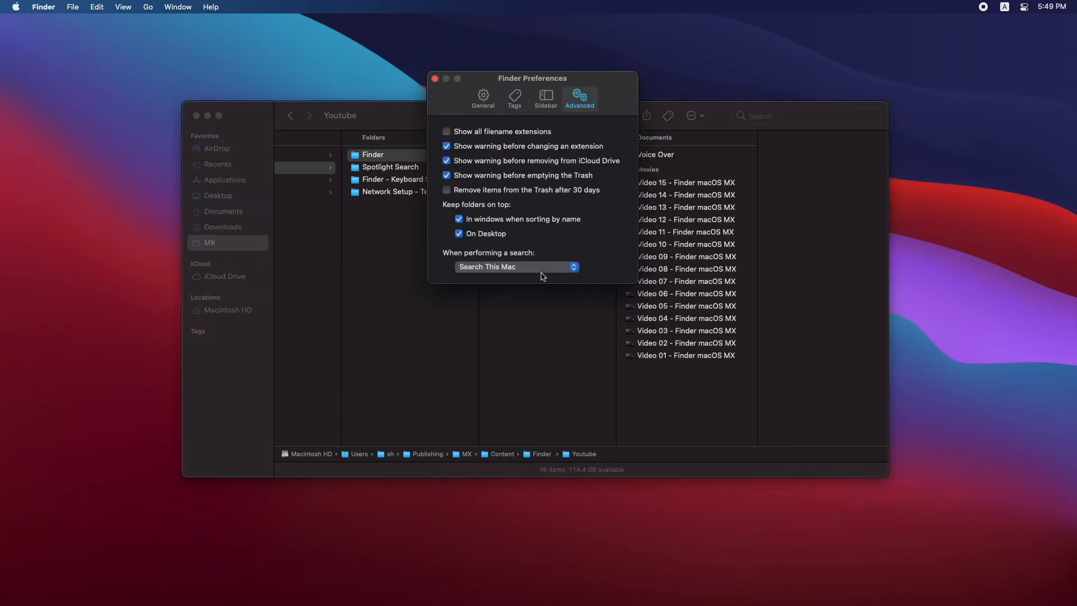
click(541, 269)
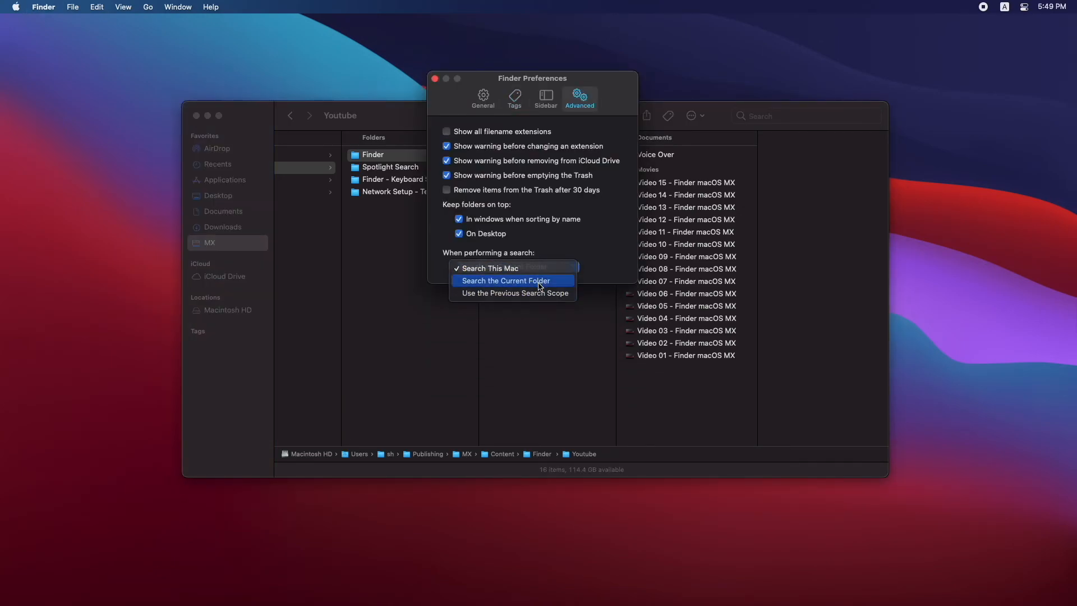
click(539, 281)
key(super+w)
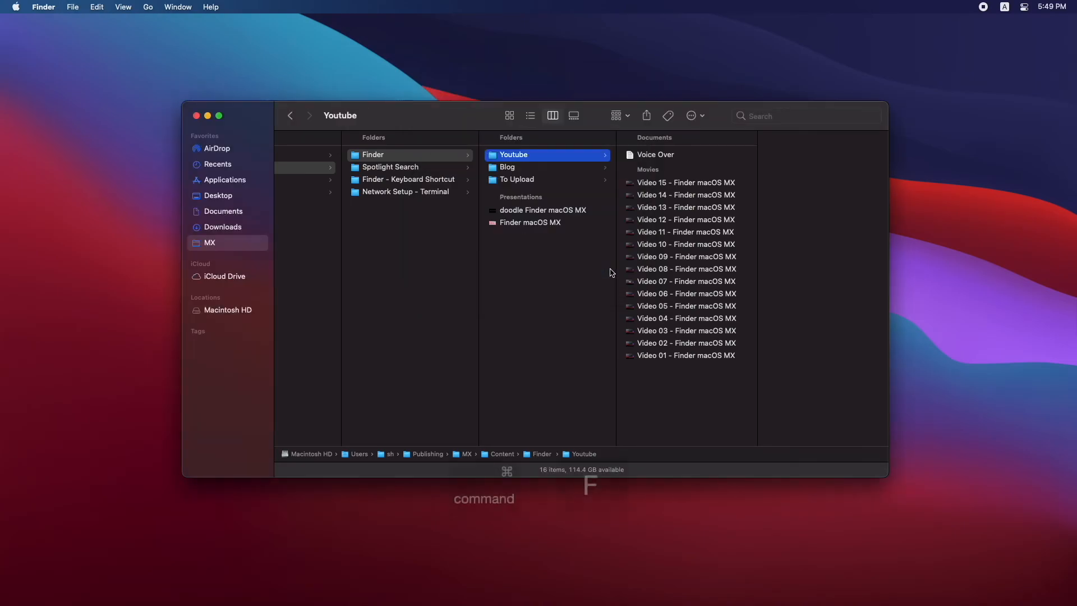
- Search the Youtube folder for items whose Kind is Movie
key(super+f)
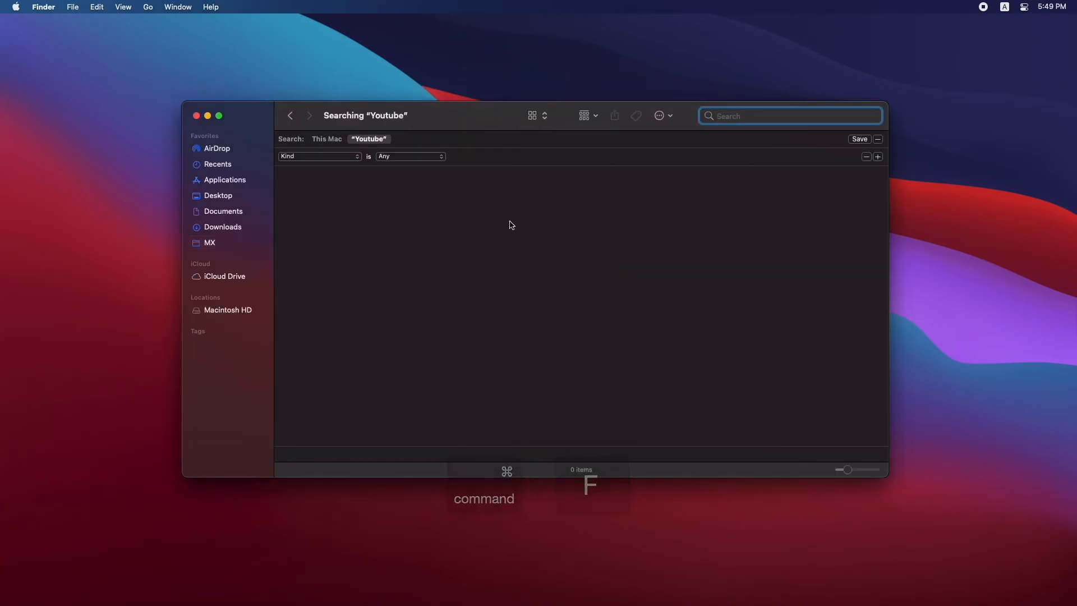
click(432, 159)
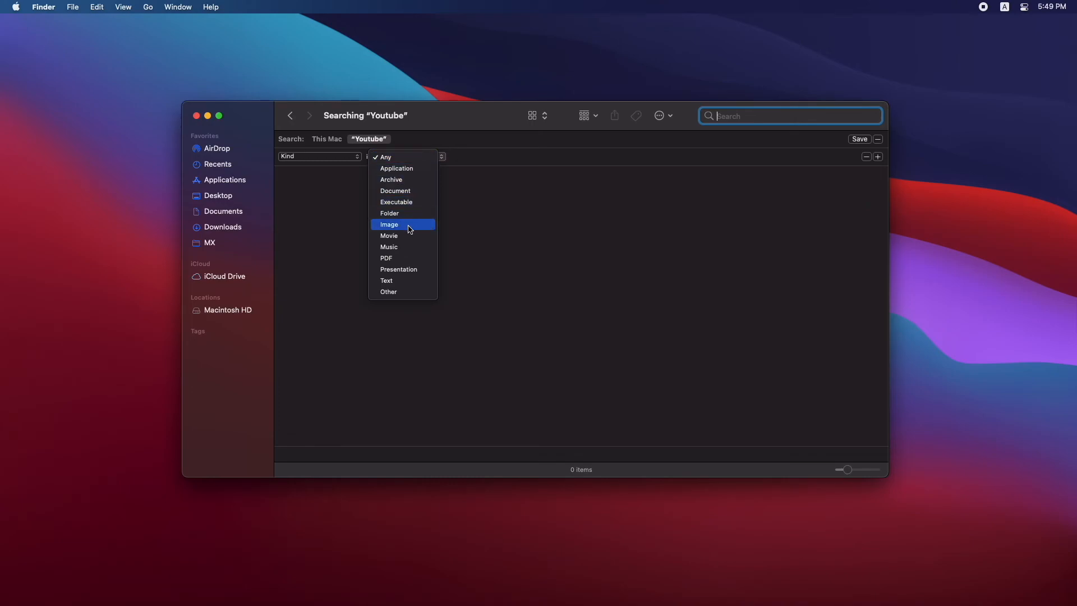
click(408, 236)
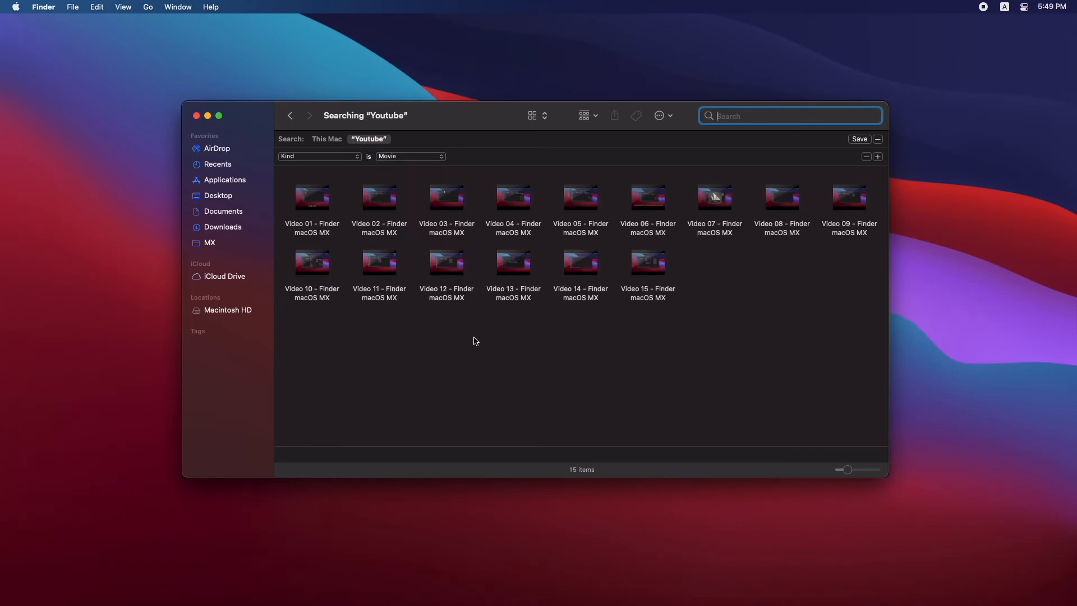
- Add a search criterion for Last opened date within the last 1 days, and remove it again
click(878, 157)
click(508, 174)
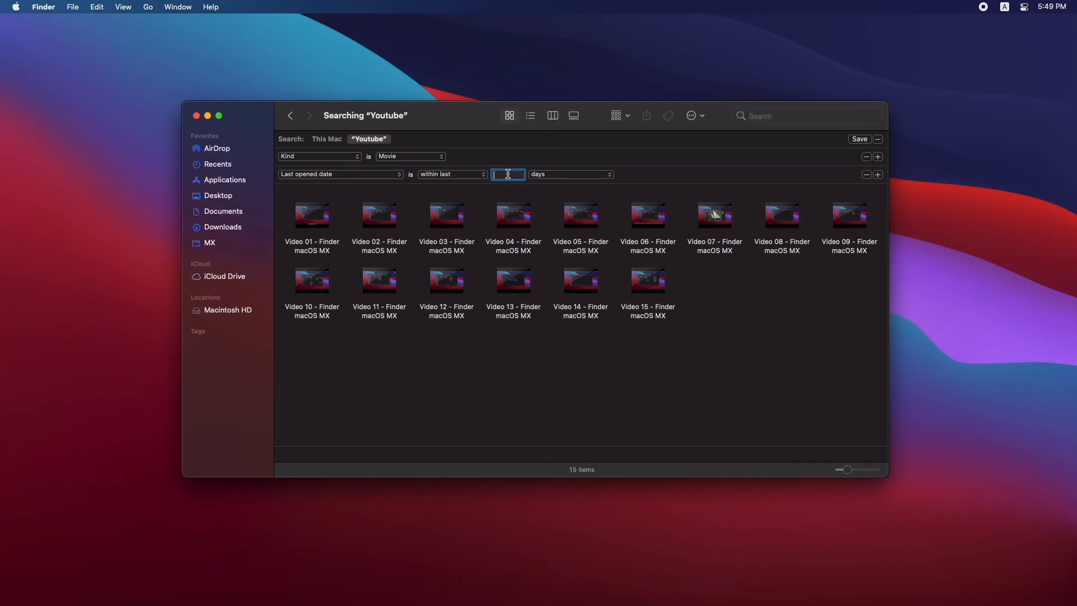
text(1)
click(867, 175)
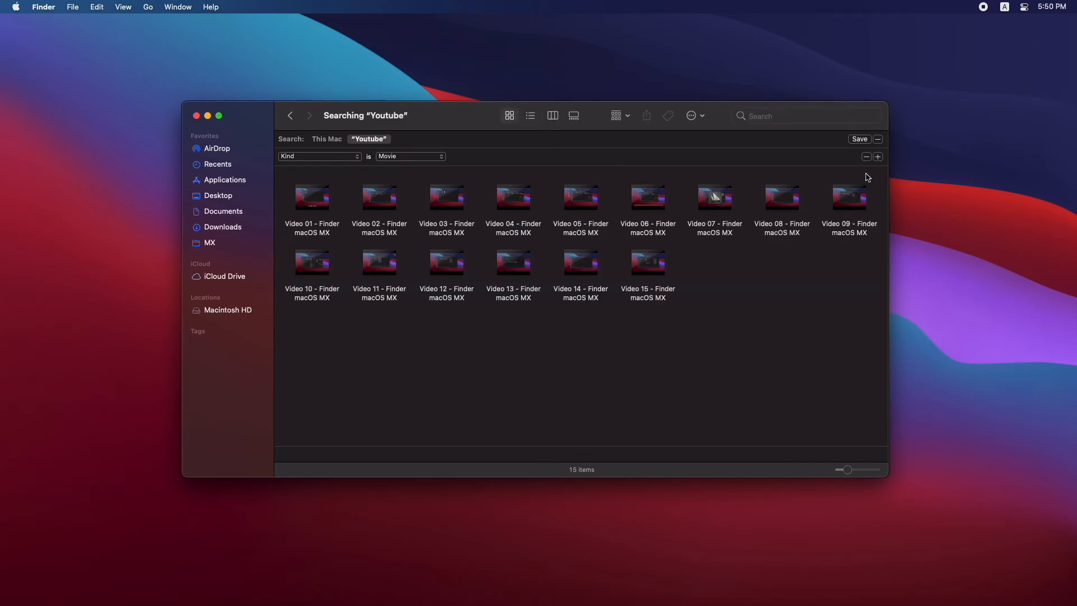
- Add a nested Any of the following are true condition group below the Kind criterion
key(alt)
alt+click(879, 158)
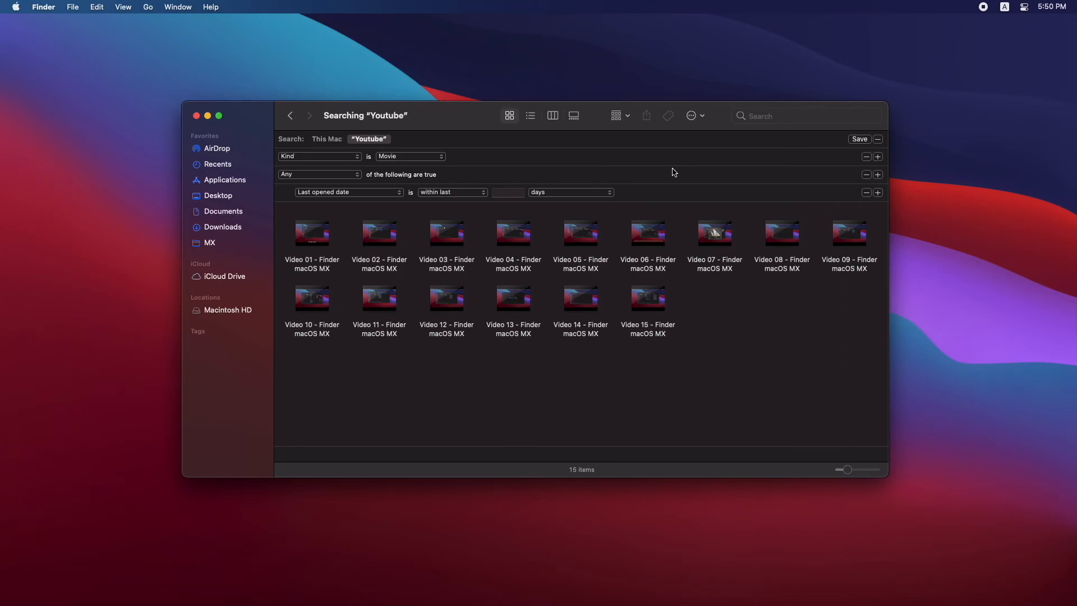
- Replace the criterion inside the nested Any condition group with a new one and choose a different attribute for it
drag(642, 160, 639, 180)
click(867, 192)
click(878, 174)
click(393, 192)
click(358, 181)
click(407, 192)
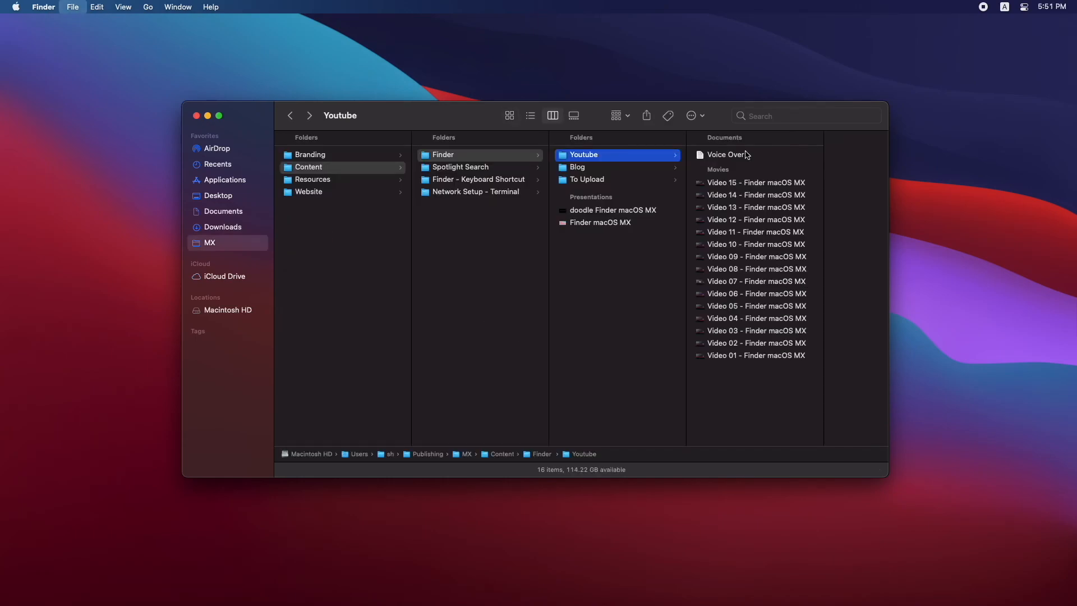
- Search This Mac from the Finder folder using kind:pdf, and apply the suggested PDF Document kind filter
key(Left)
key(cmd+f)
text(kind:pdf)
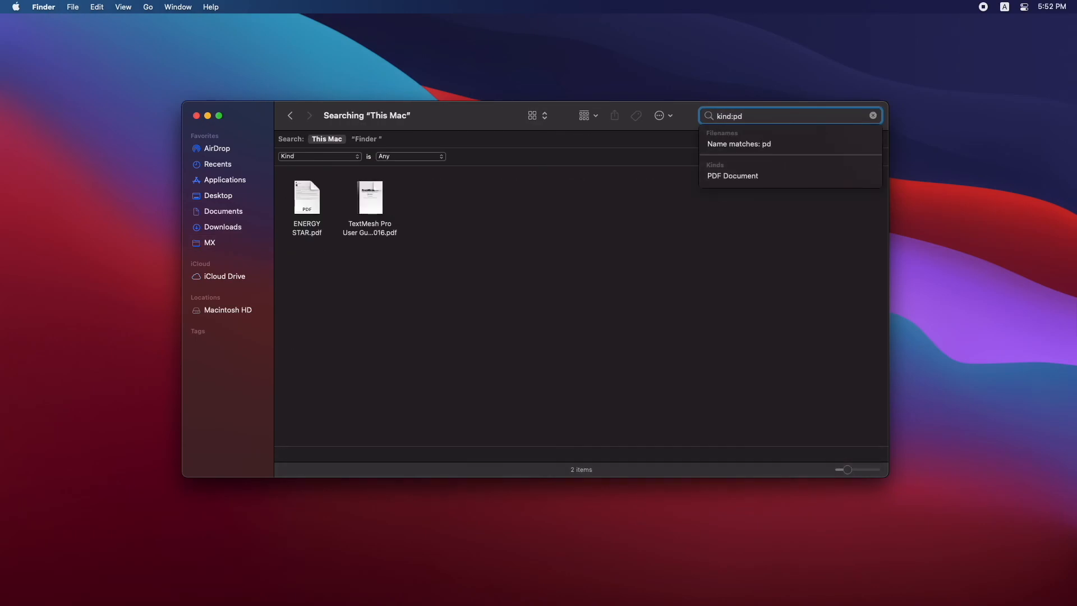
click(744, 176)
- Save the search as a Smart Folder named PDF on the Desktop, with Add To Sidebar enabled
click(859, 140)
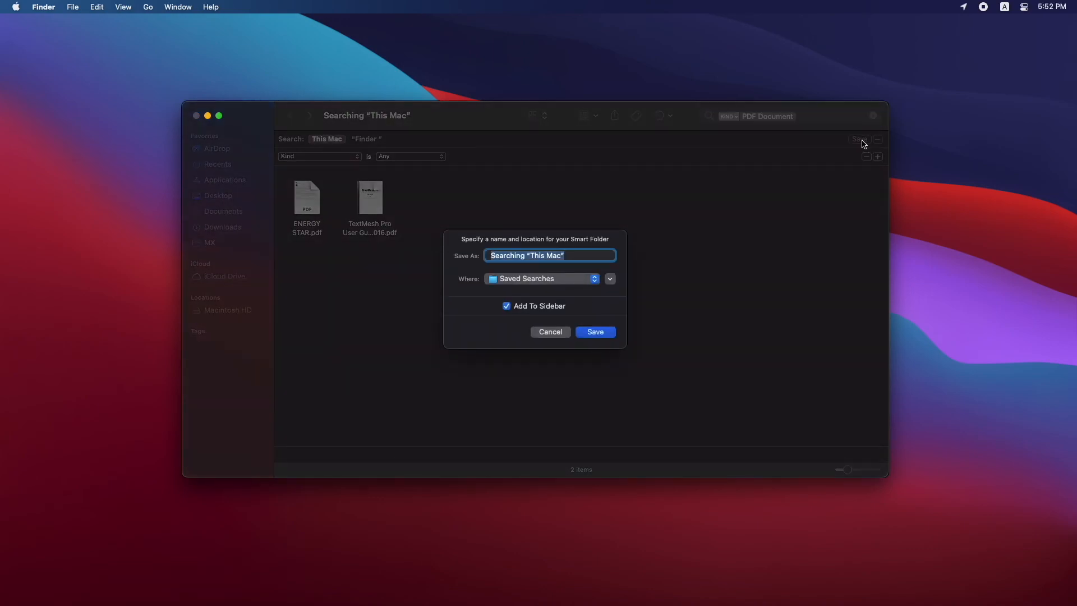
click(610, 280)
scroll(540, 323, down, 5)
scroll(540, 323, up, 15)
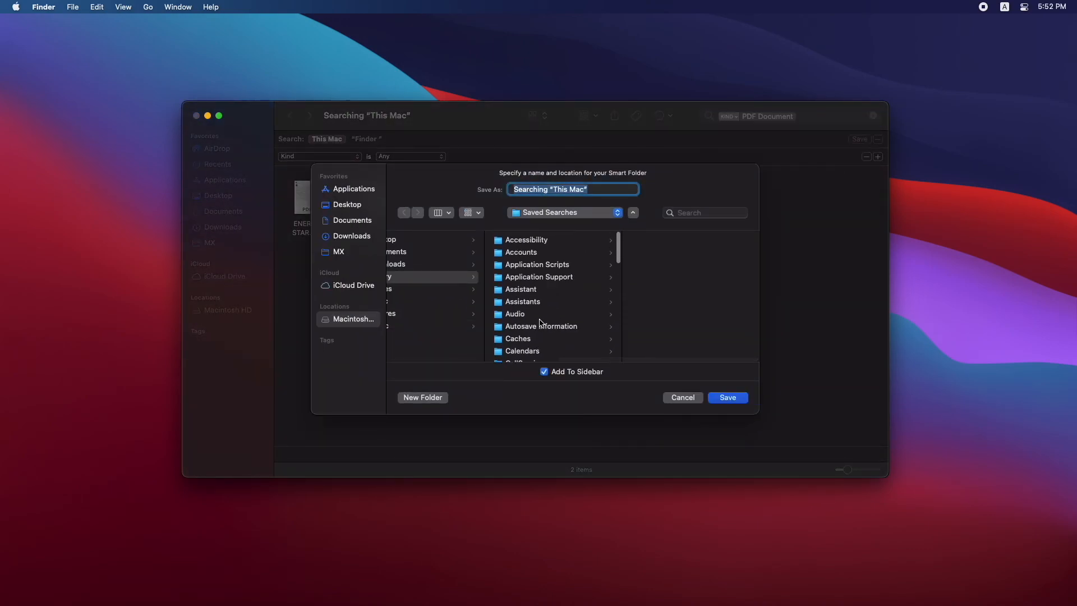
scroll(484, 315, left, 5)
click(345, 207)
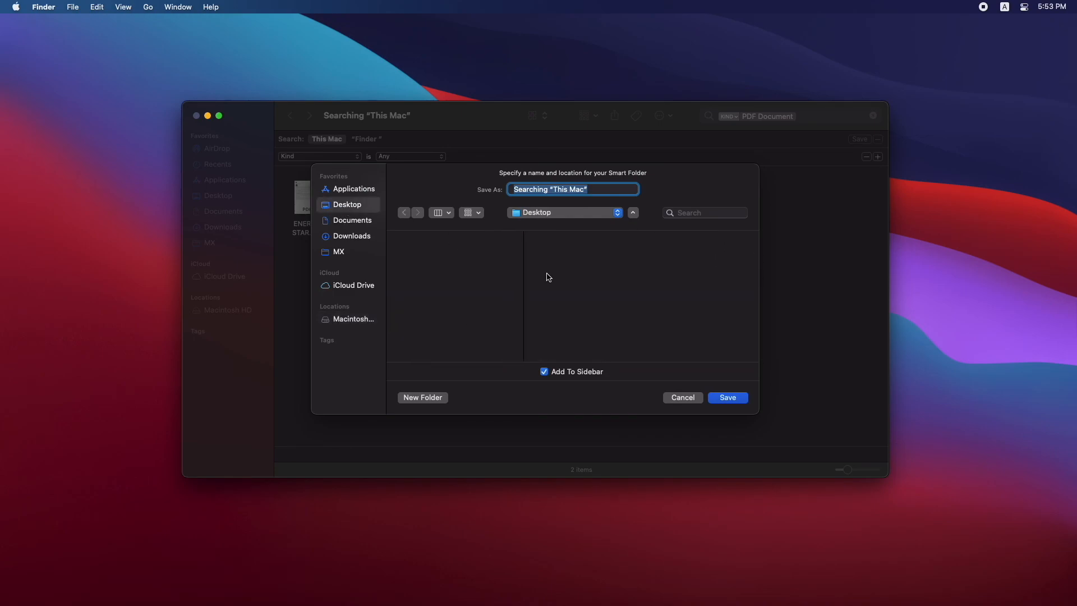
text(PDF)
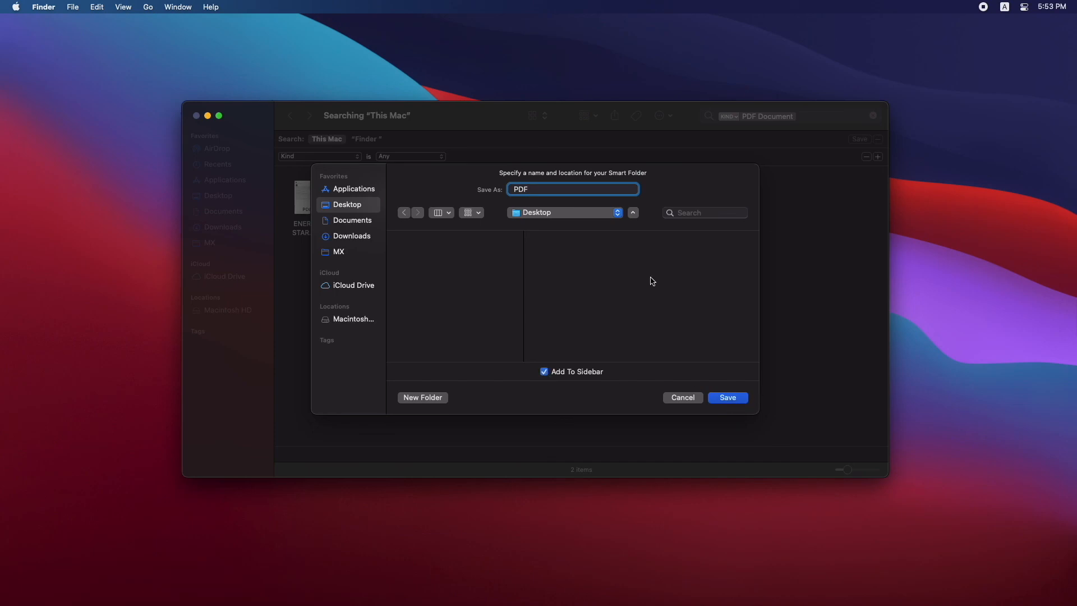
click(725, 399)
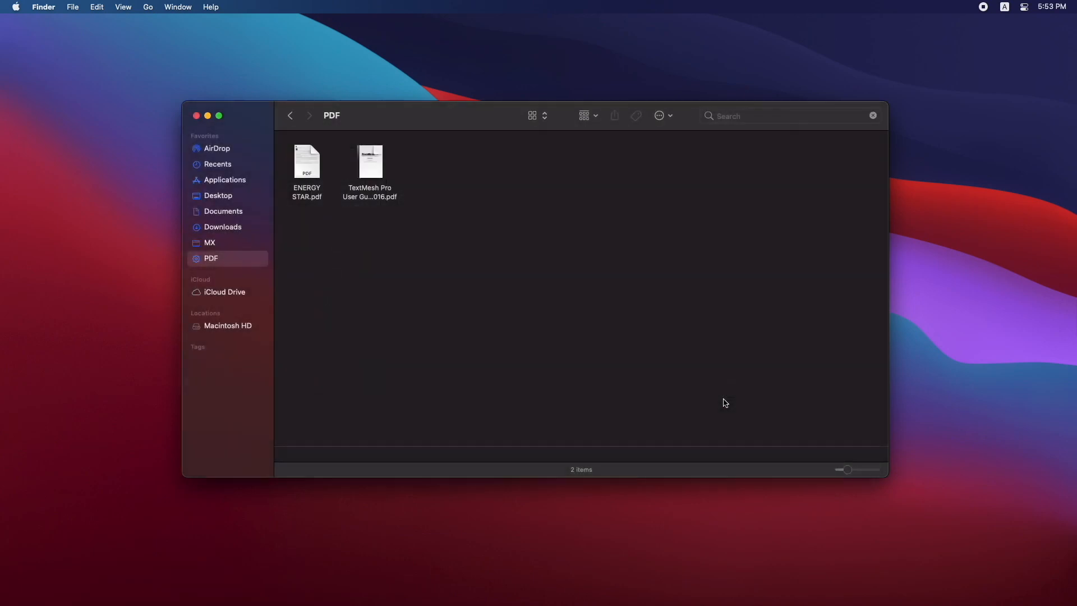
- Create a PDF from the first eight images in MX > Content > Finder > Blog and preview it with Quick Look
click(210, 242)
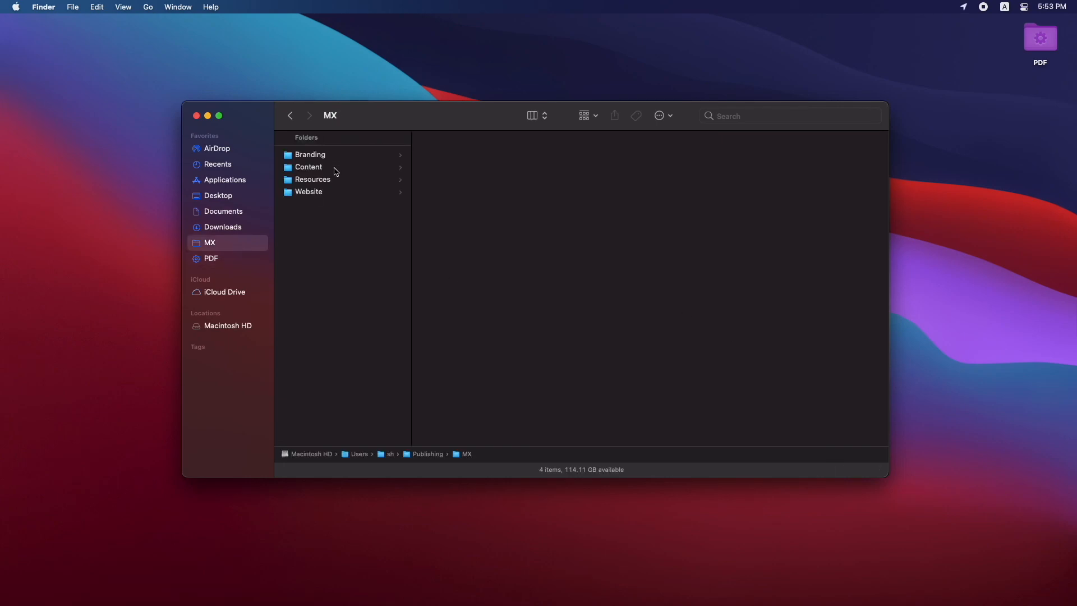
click(309, 166)
click(443, 154)
click(577, 167)
drag(740, 155, 745, 163)
shift+click(745, 242)
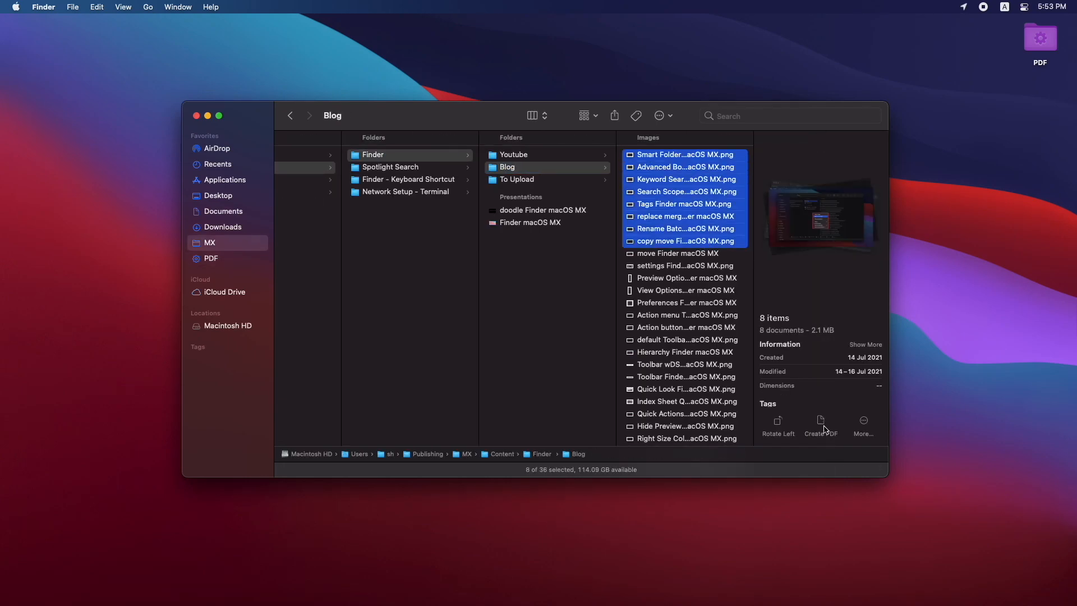
click(822, 426)
key(space)
key(space)
- Open the PDF smart folder and check it for the newly created PDF
click(234, 258)
click(381, 188)
click(380, 230)
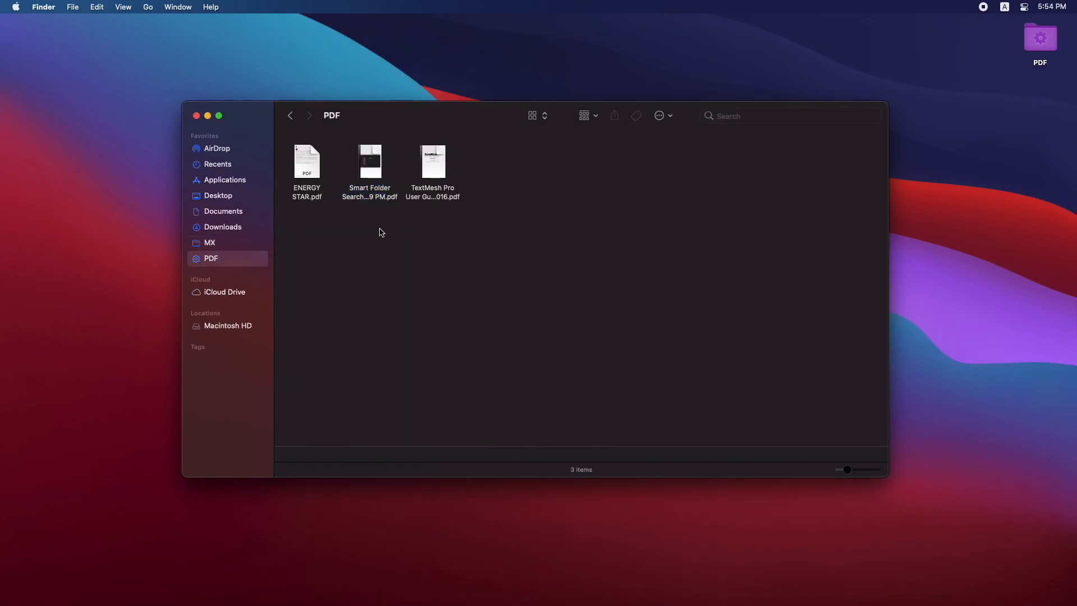
- Return to the Blog folder and permanently delete the newly created PDF
click(291, 115)
click(743, 438)
key(alt+super+BackSpace)
click(572, 259)
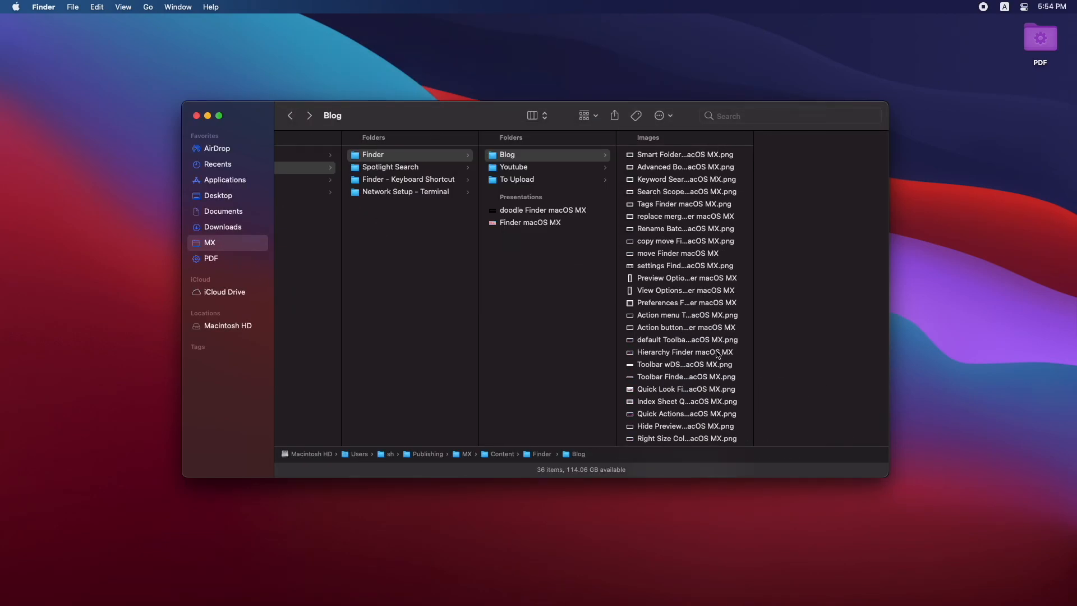
- Show the PDF smart folder in its enclosing Desktop folder and delete it
click(224, 259)
right_click(232, 260)
click(299, 280)
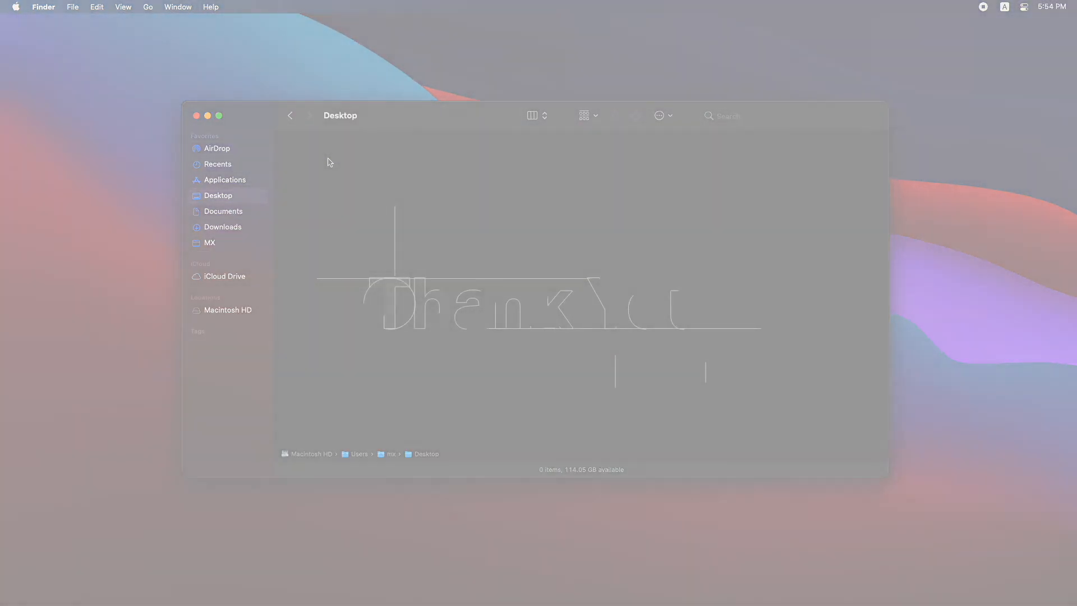